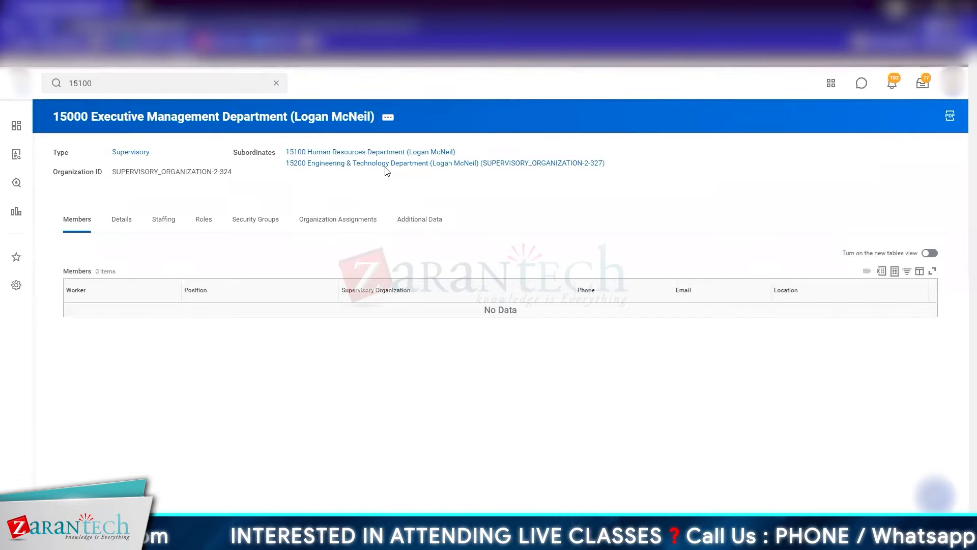
Step: Open the subordinate 15200 Engineering & Technology Department and check its staffing and member details
left_click(387, 164)
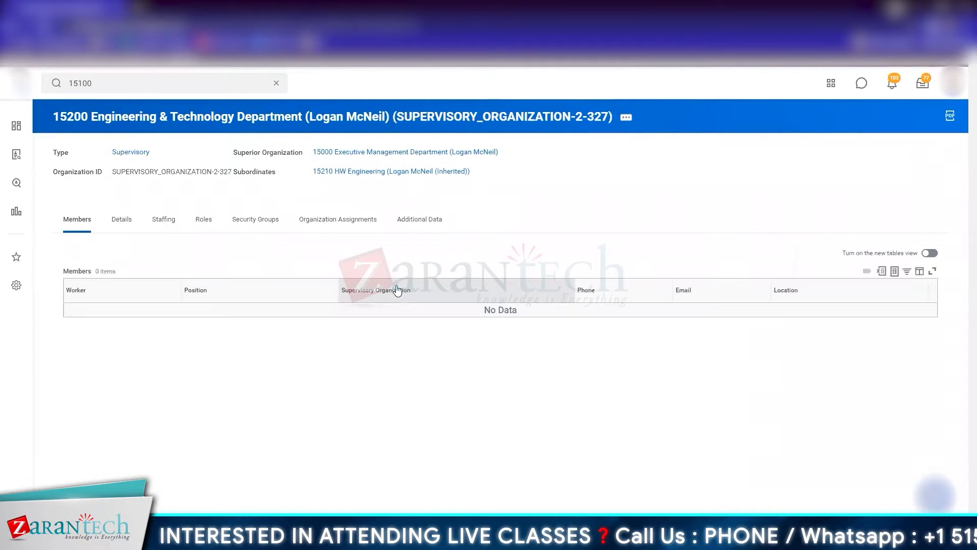
left_click(171, 235)
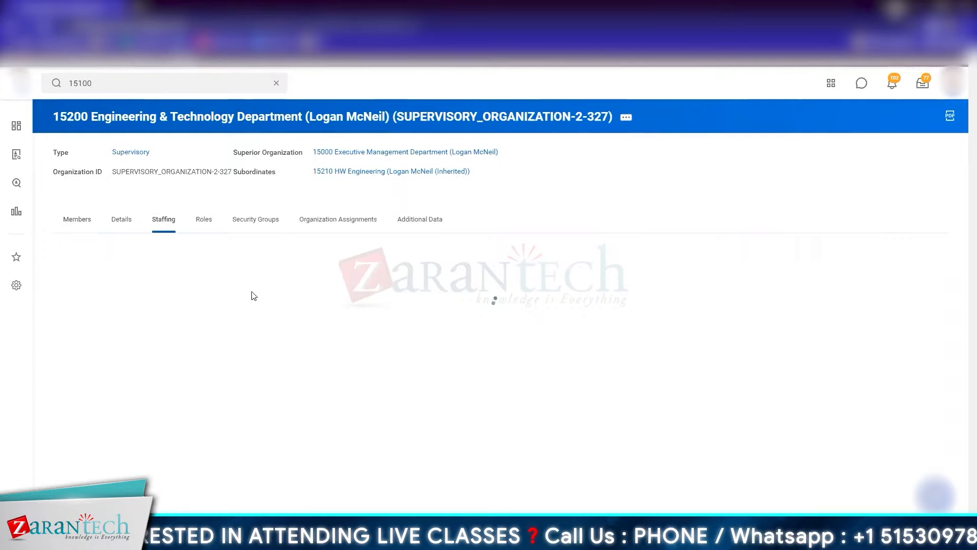
left_click(81, 223)
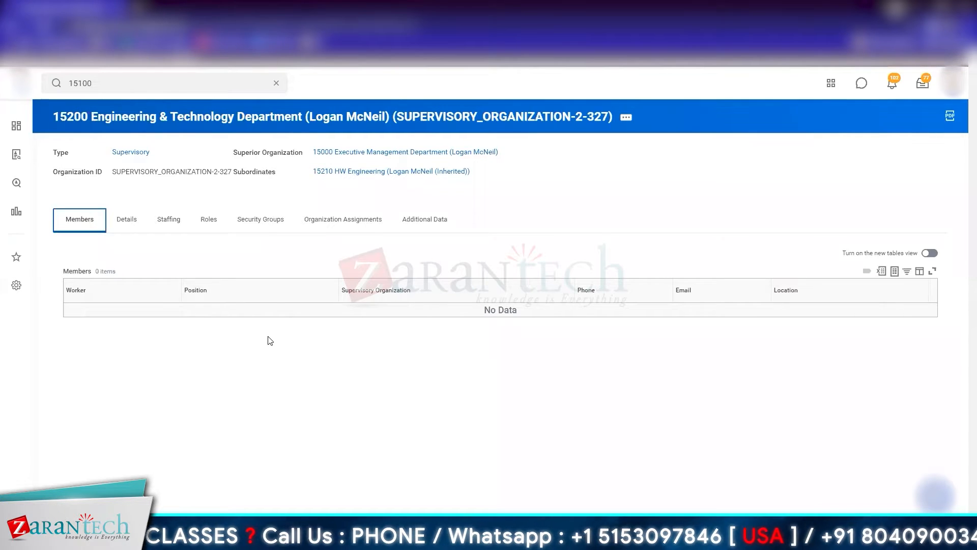
Step: Open the subordinate organization 15210 HW Engineering and check its staffing model and members
left_click(389, 172)
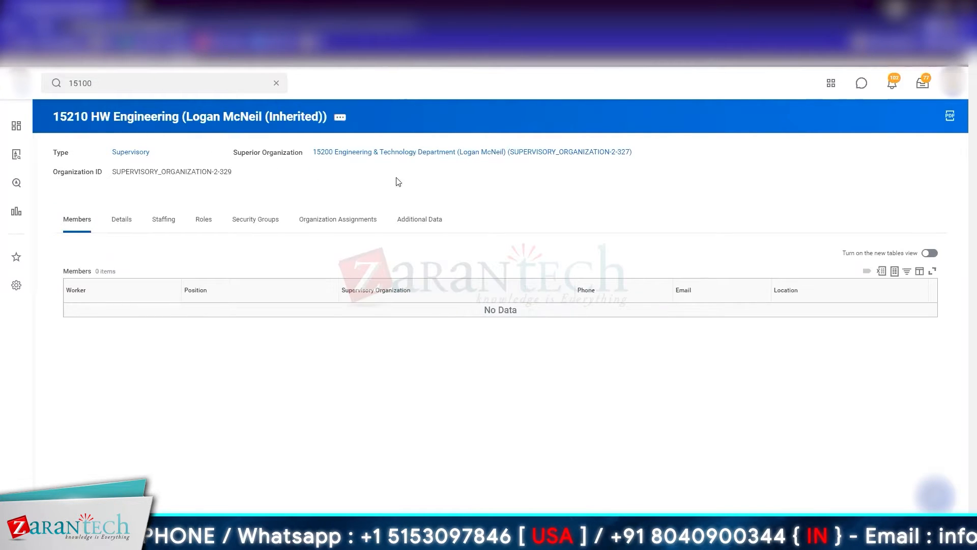
left_click(169, 226)
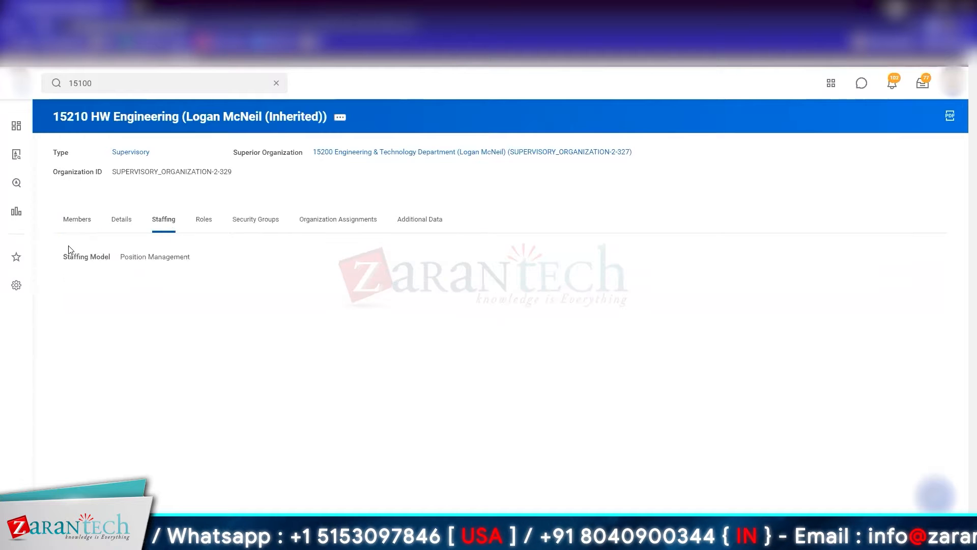
left_click(70, 228)
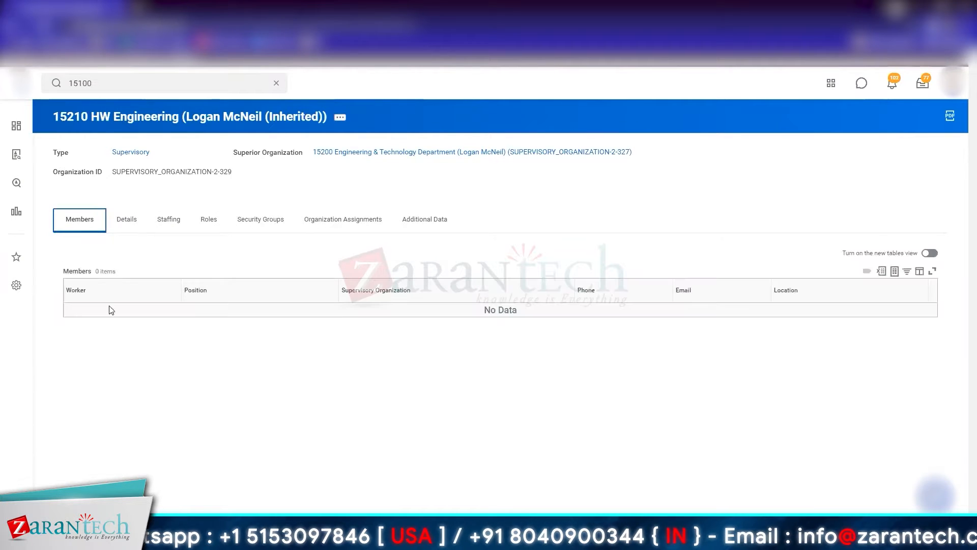
left_click(165, 225)
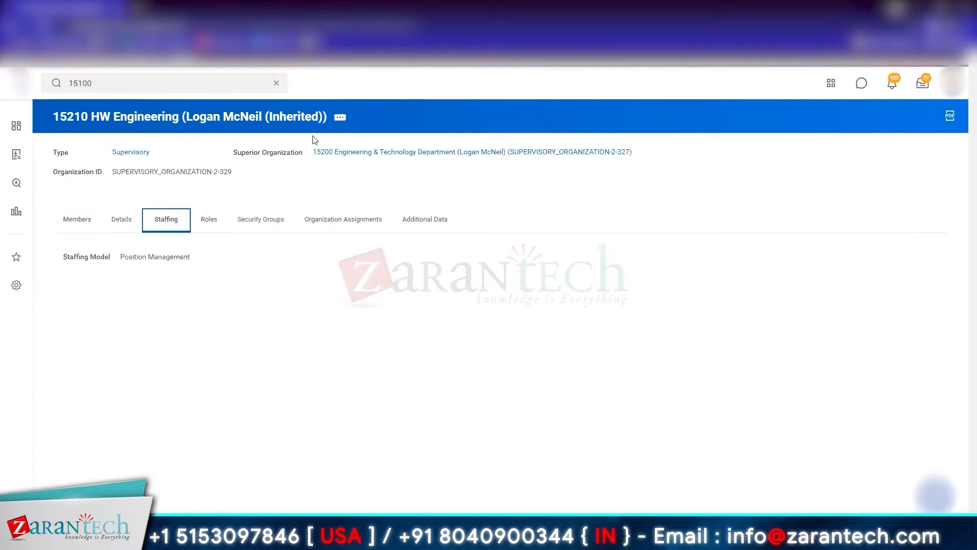
Step: Look through the related actions of 15210 HW Engineering for an option to change its staffing model
left_click(340, 118)
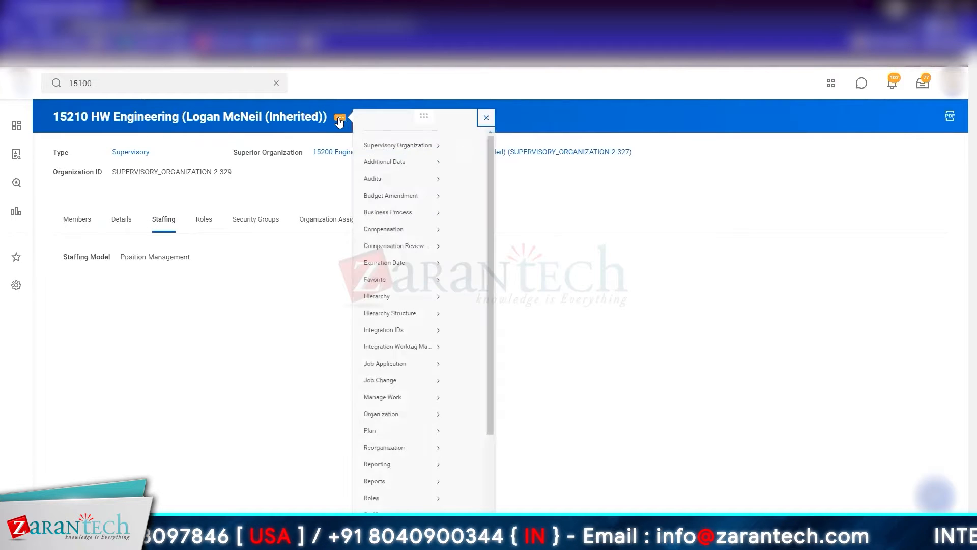
mouse_move(392, 151)
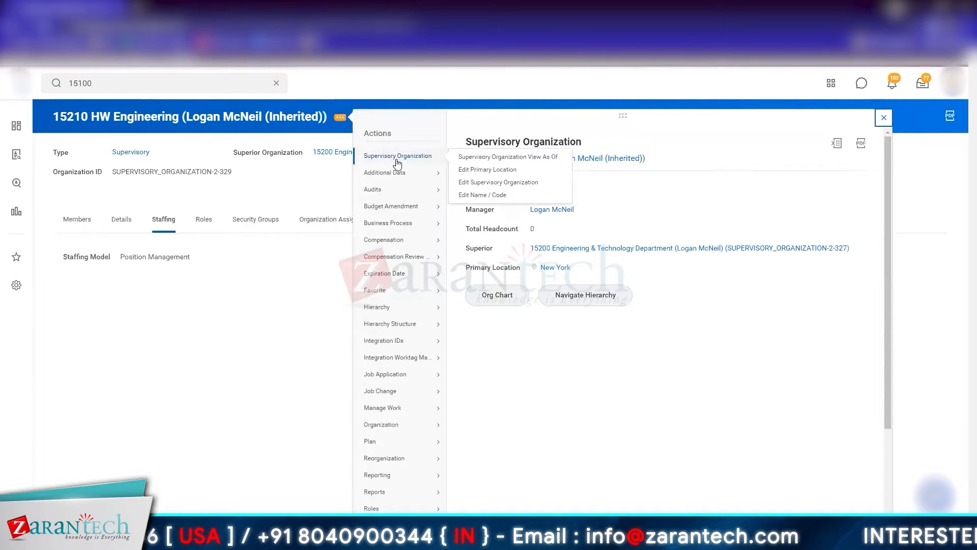
scroll(392, 476, "down", 3)
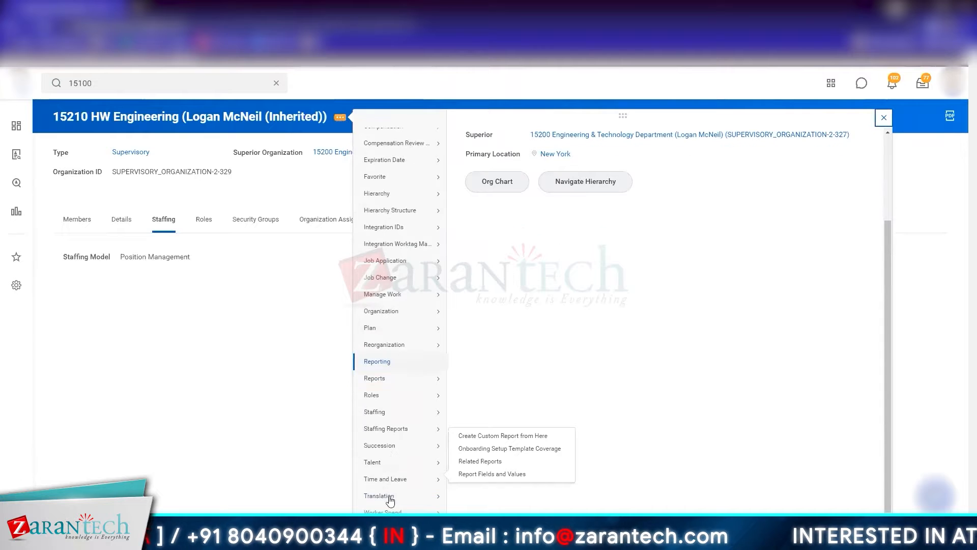
mouse_move(396, 430)
mouse_move(402, 413)
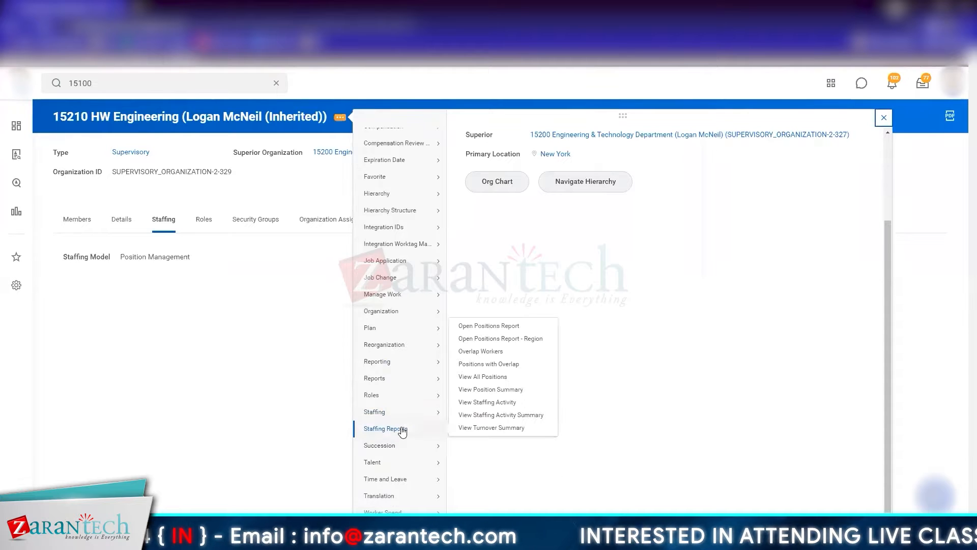
mouse_move(385, 229)
scroll(384, 229, "up", 3)
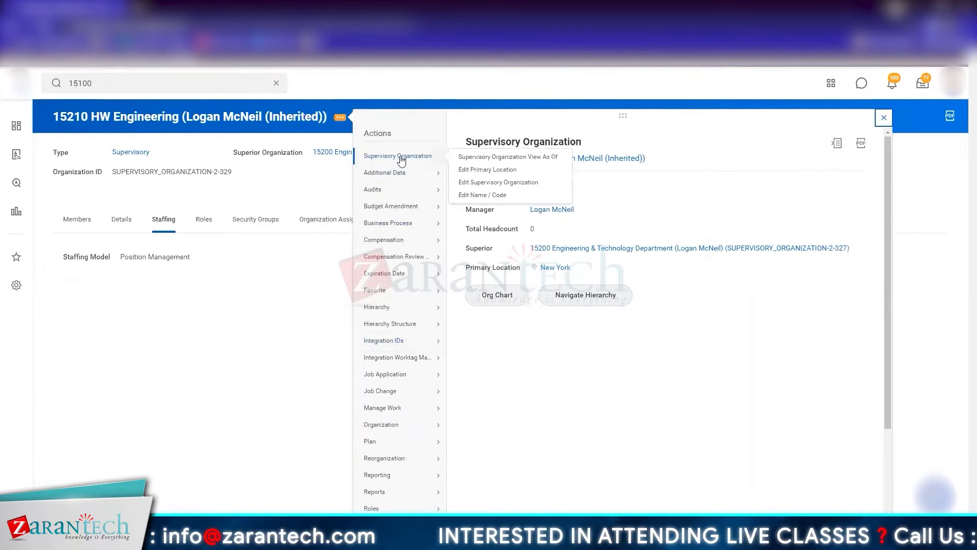
mouse_move(433, 158)
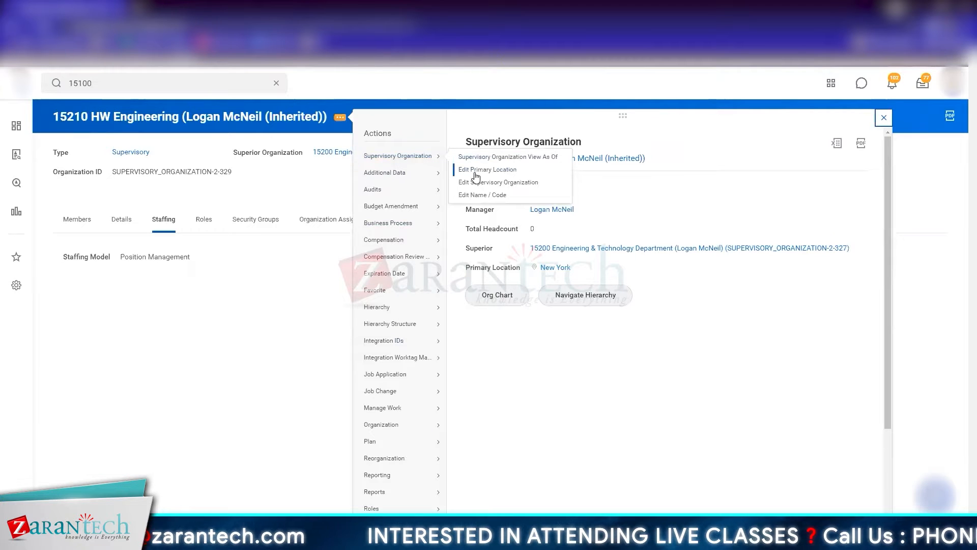
Step: Copy the full name of the 15210 HW Engineering organization from its page title
left_click(149, 82)
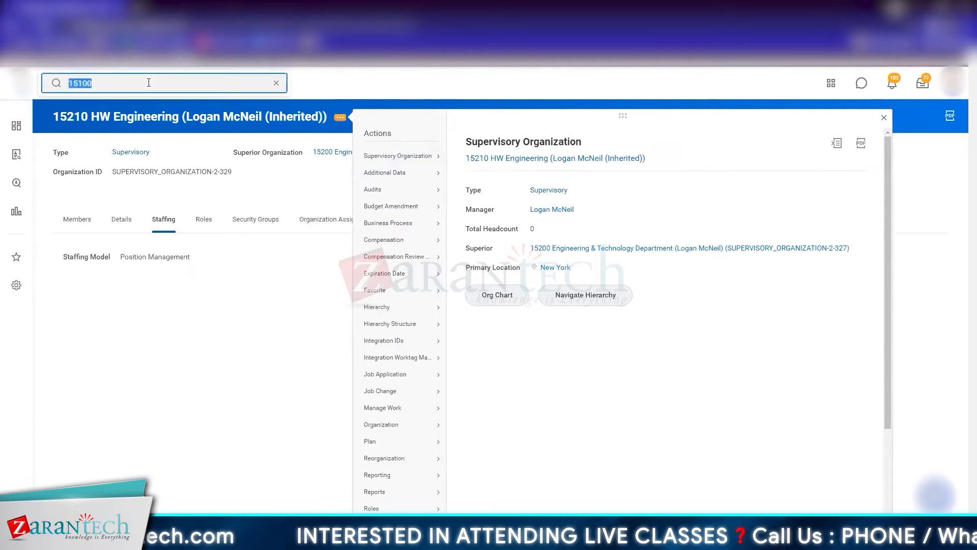
right_click(81, 120)
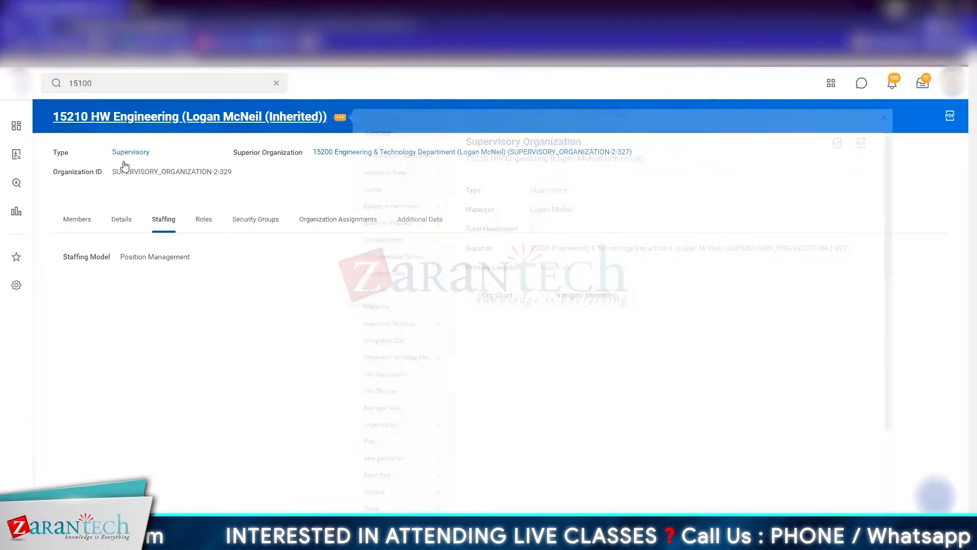
left_click(120, 159)
Step: Search for "Edit staffing model"
left_click(122, 83)
type("Edit staffing model")
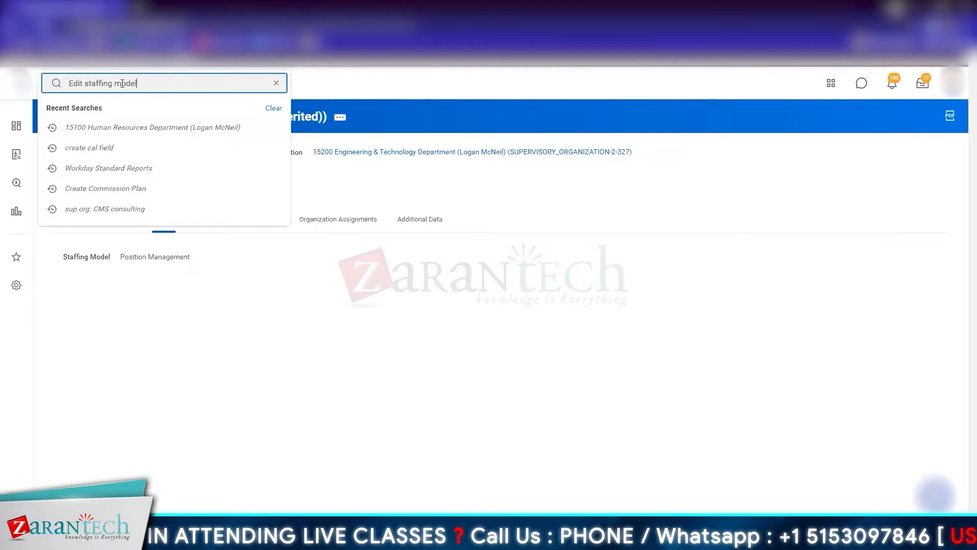
key("Return")
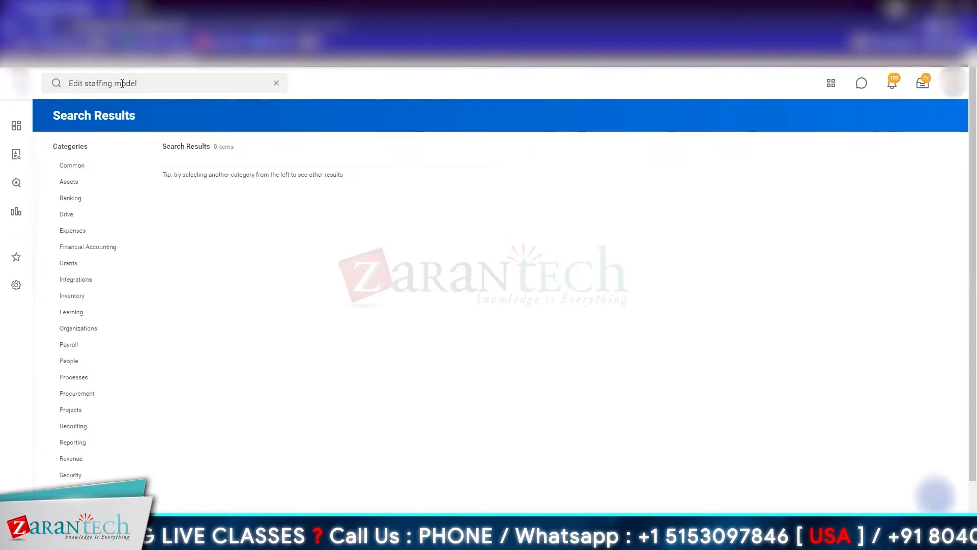
Step: Open 15210 HW Engineering in Edit Supervisory Organization and examine its organization assignments, identifiers and name/code settings for a staffing model option
left_click(8, 26)
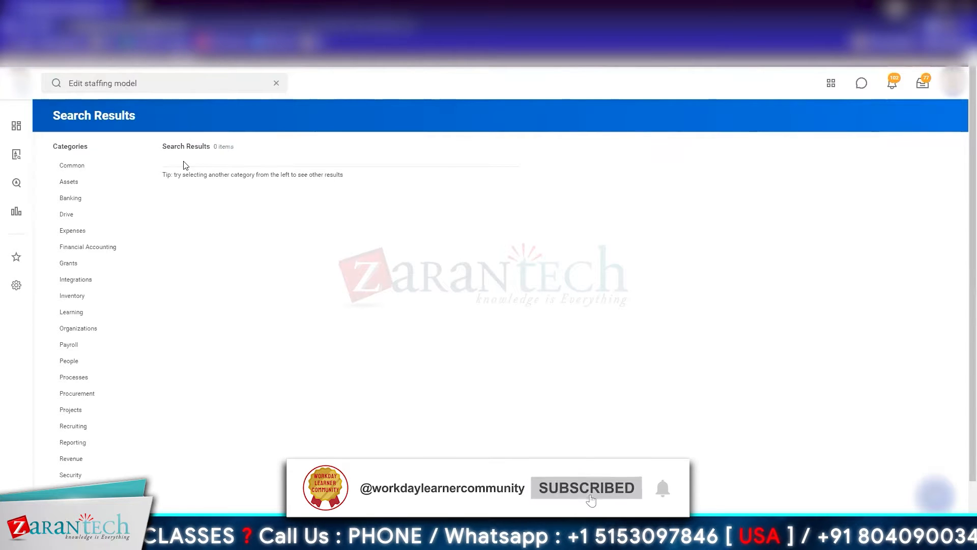
left_click(345, 122)
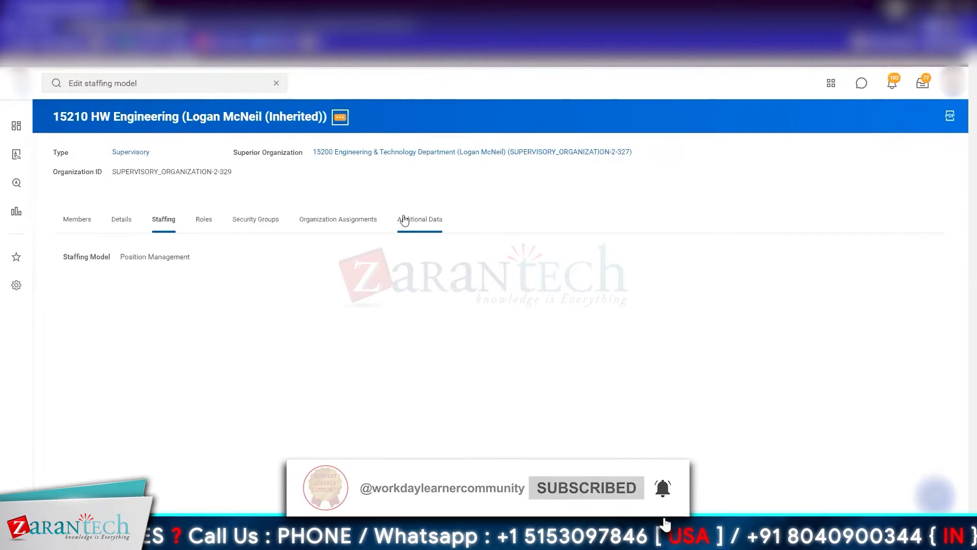
mouse_move(411, 153)
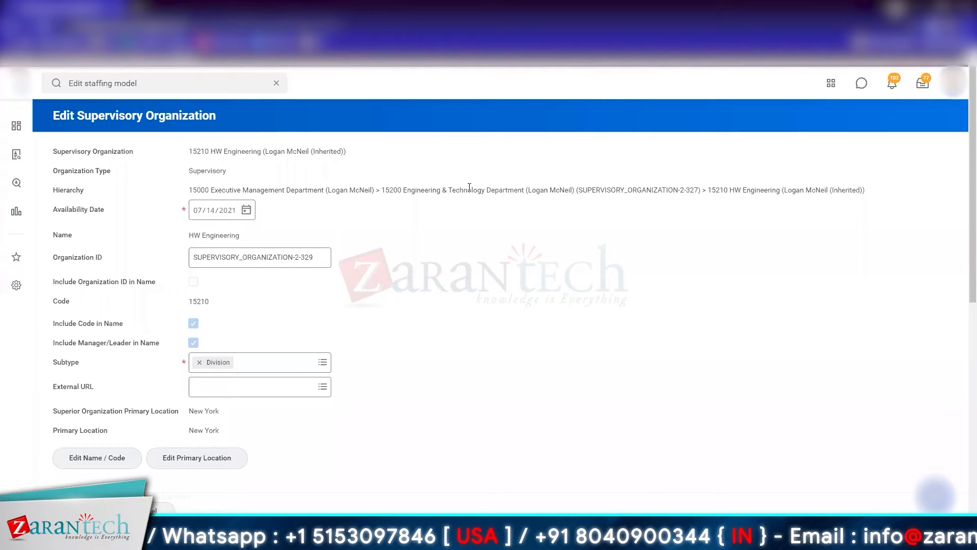
scroll(468, 191, "down", 7)
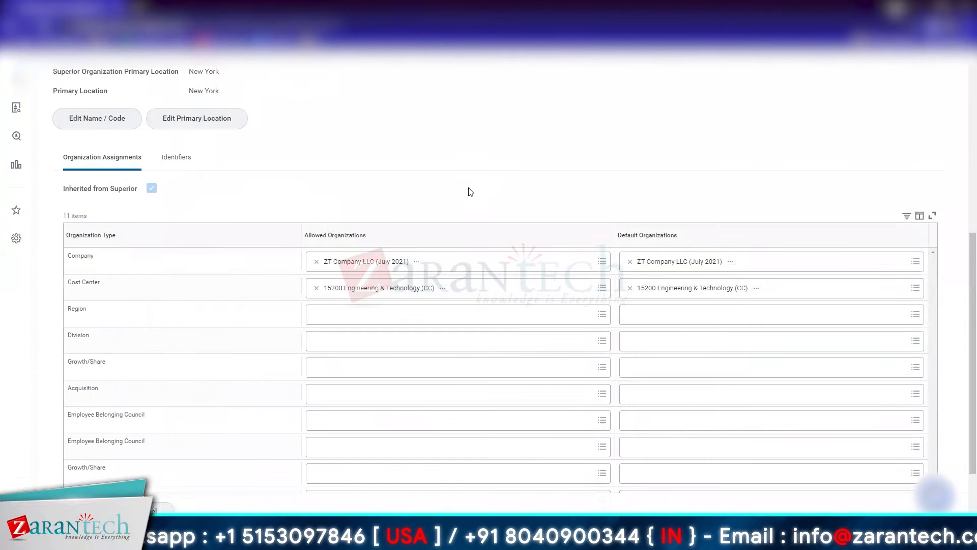
left_click(184, 159)
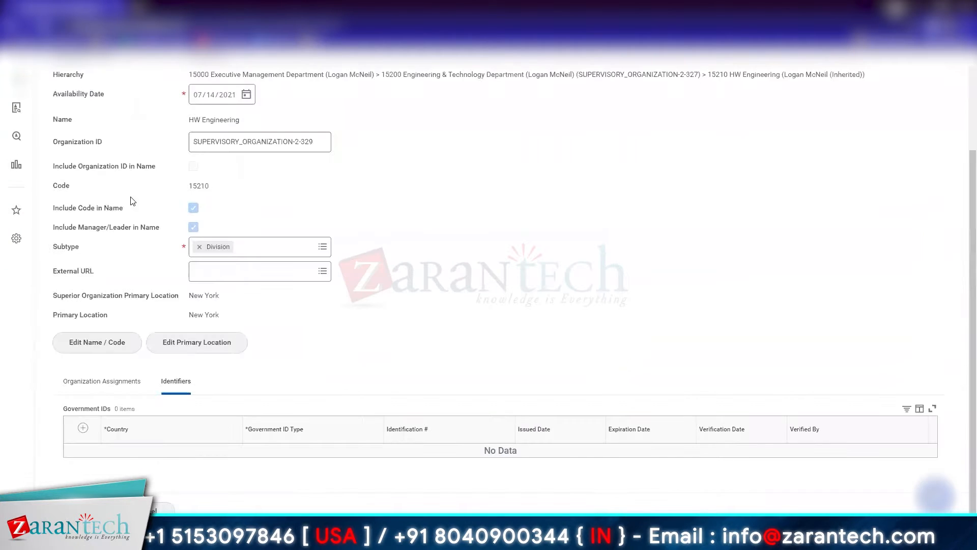
left_click(108, 355)
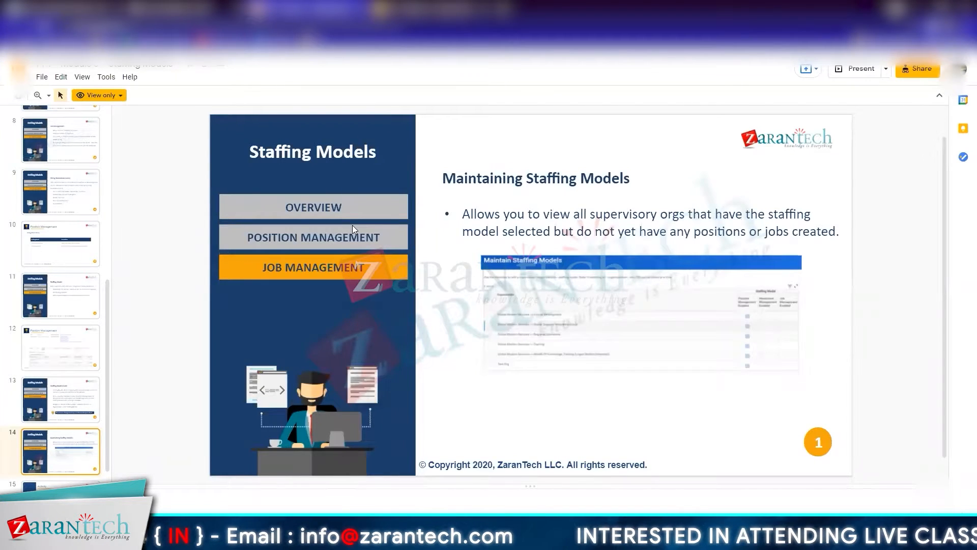
Step: Shorten the search to "staff model" and open the Maintain Staffing Models task
key("Up")
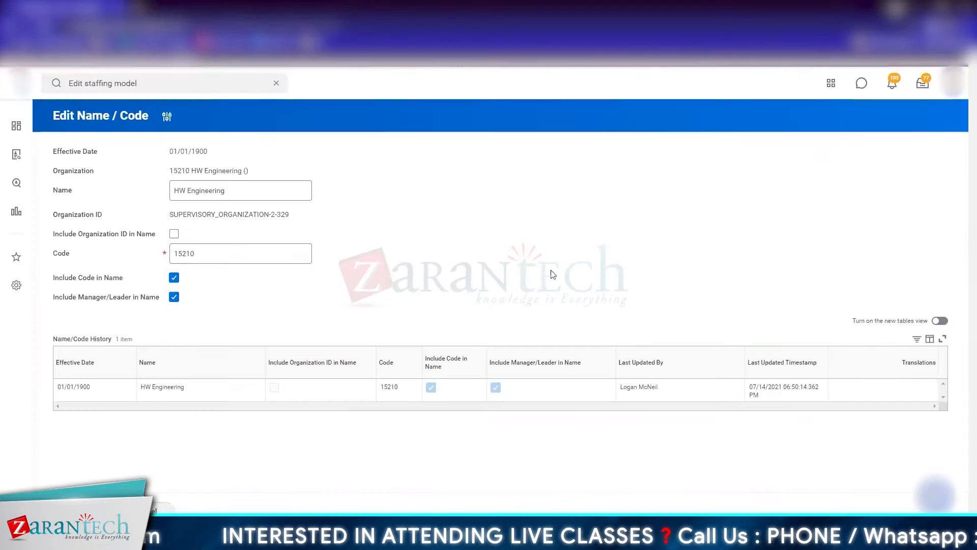
key("Left")
key("Left")
key("Left")
key("BackSpace")
key("BackSpace")
key("BackSpace")
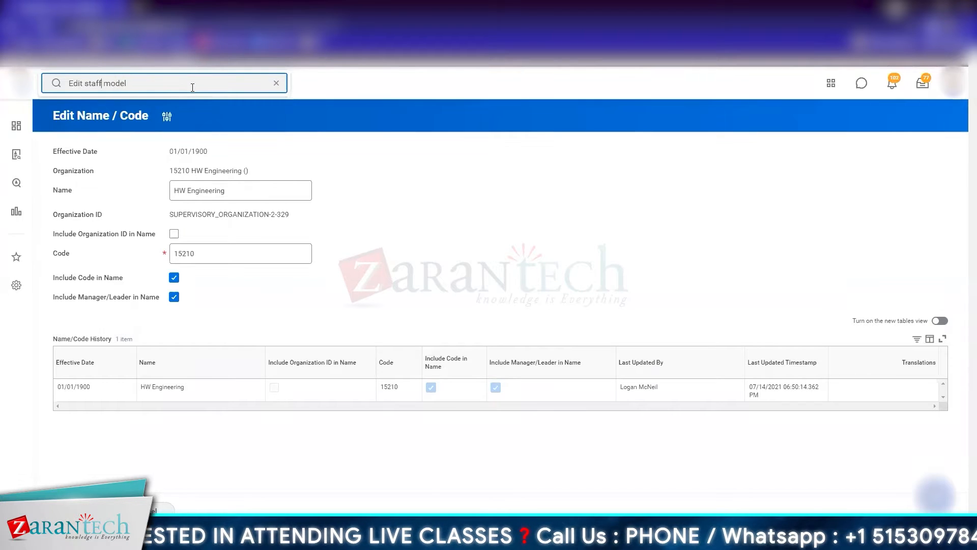
key("ctrl+shift+Left")
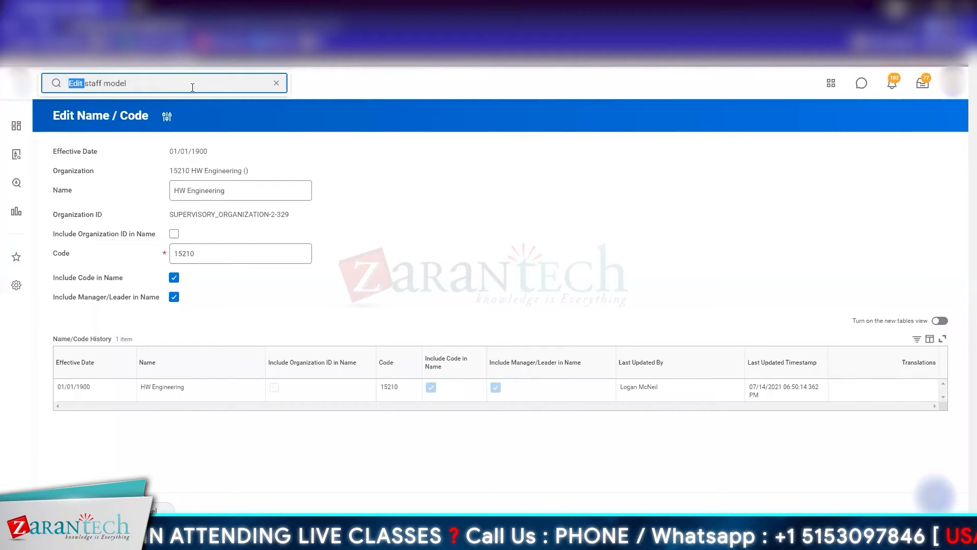
key("BackSpace")
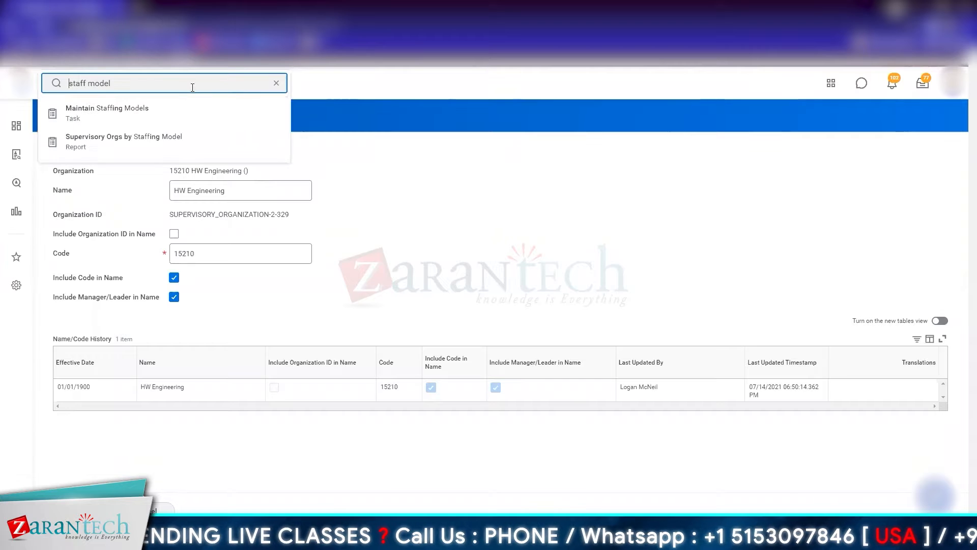
key("Escape")
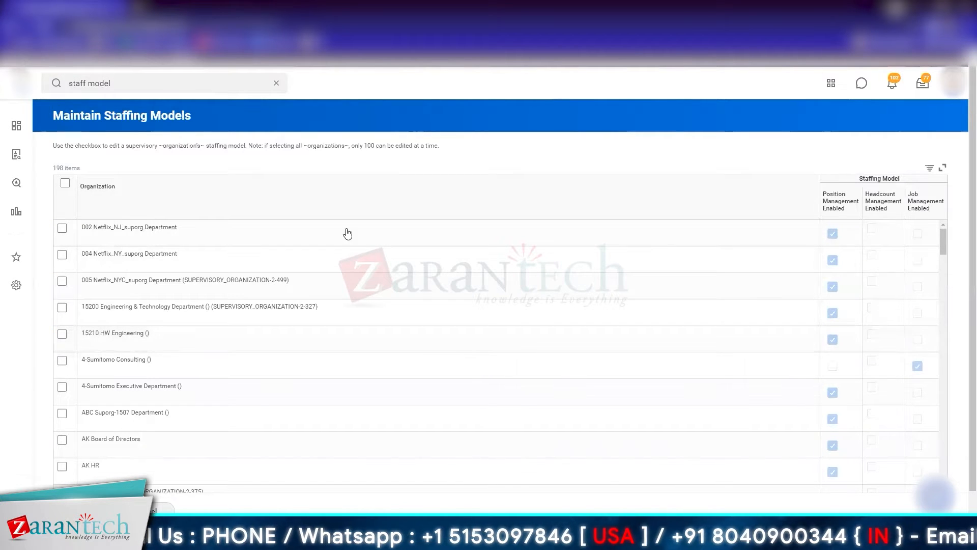
Step: Filter the Organization column to 15210 HW Engineering, finding the organization by the code 15210
left_click(212, 215)
left_click(142, 346)
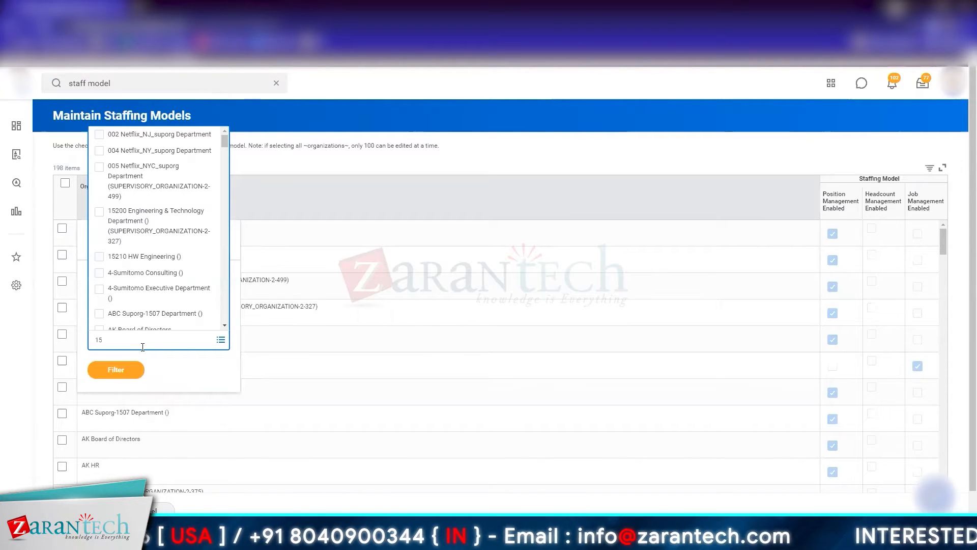
key("ctrl+v")
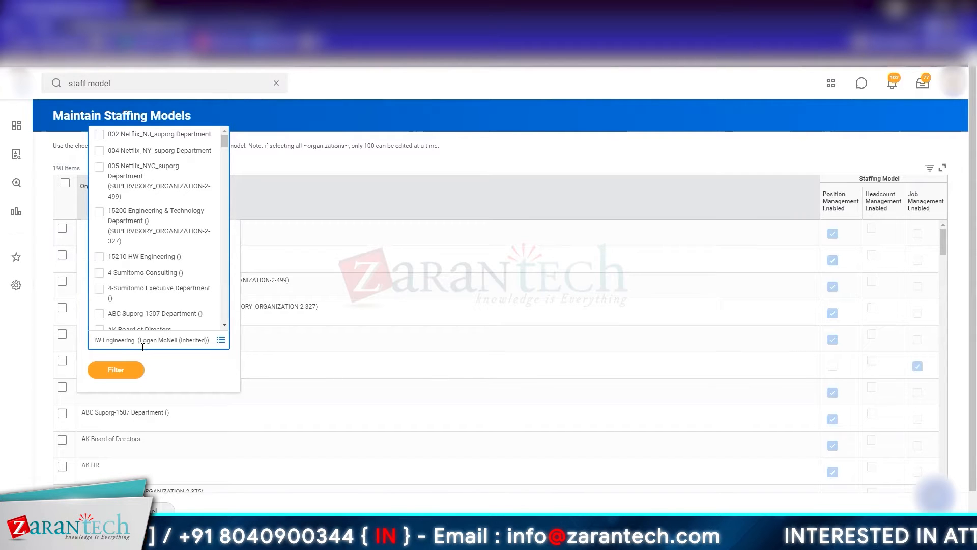
key("ctrl+shift+Left")
key("ctrl+shift+Left")
key("ctrl+shift+Left")
key("ctrl+shift+Left")
key("ctrl+shift+Left")
key("ctrl+shift+Left")
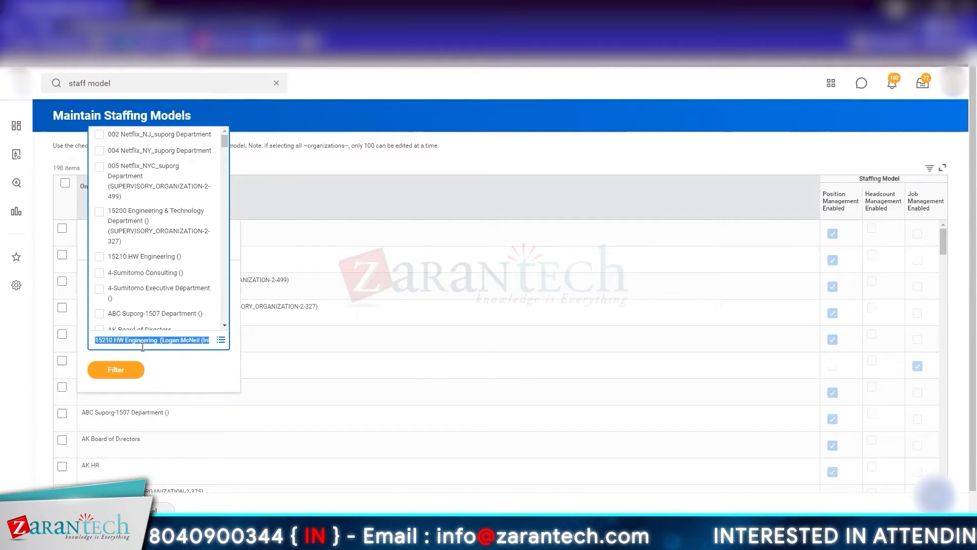
key("ctrl+shift+Right")
key("BackSpace")
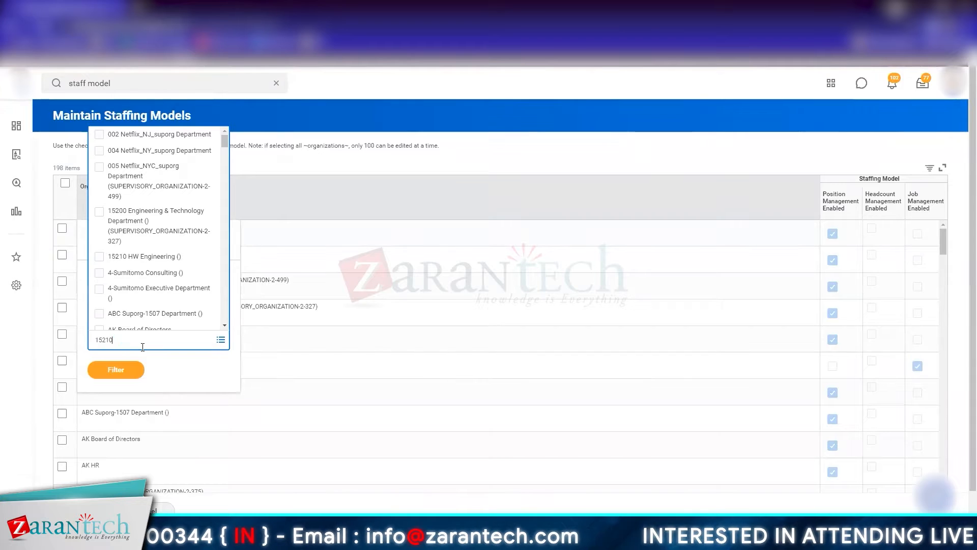
key("Return")
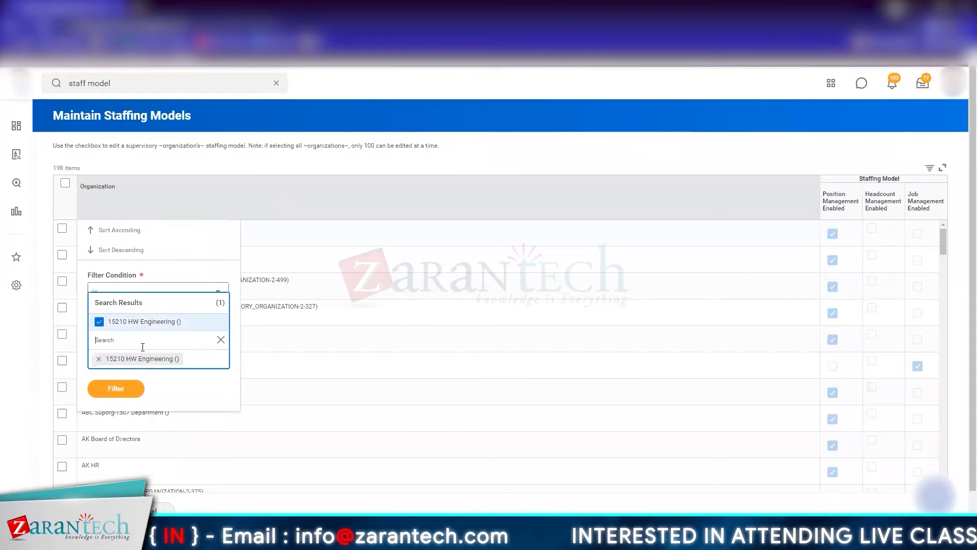
left_click(108, 394)
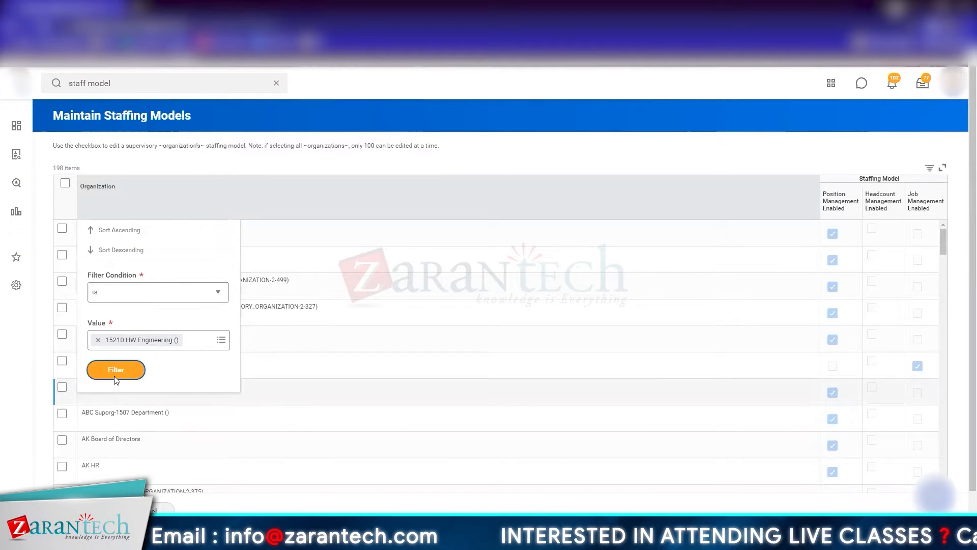
left_click(115, 371)
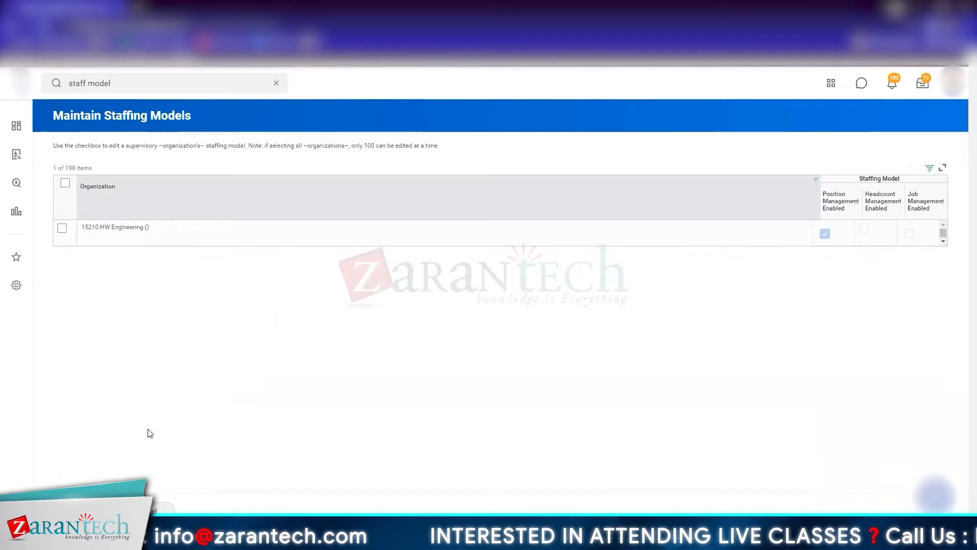
Step: Select 15210 HW Engineering for editing, switch its staffing model to Job Management and set it back to Position Management
left_click(62, 228)
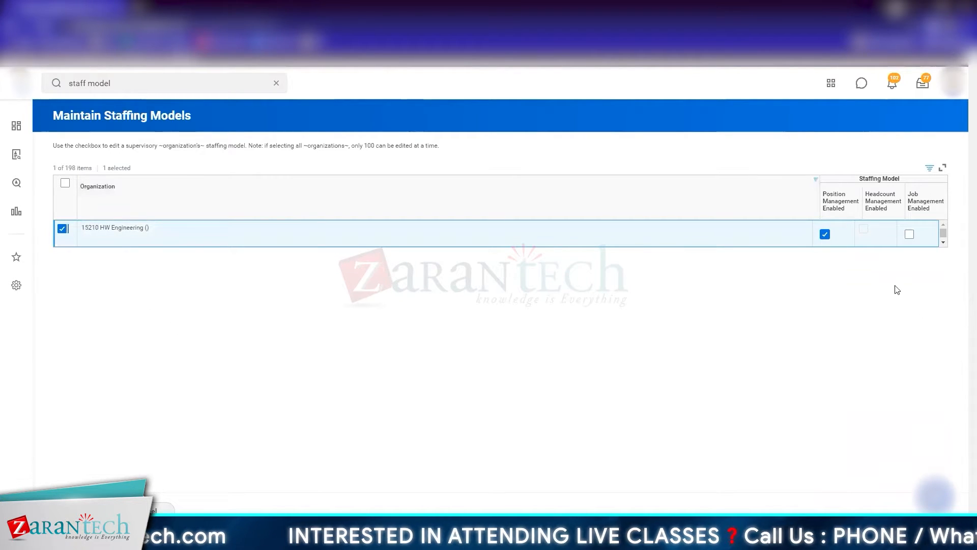
left_click(909, 235)
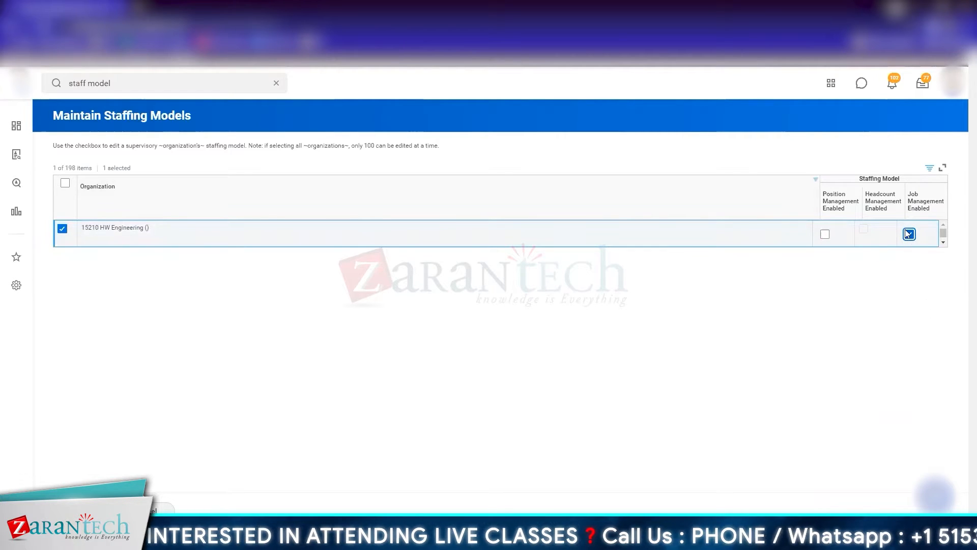
left_click(825, 234)
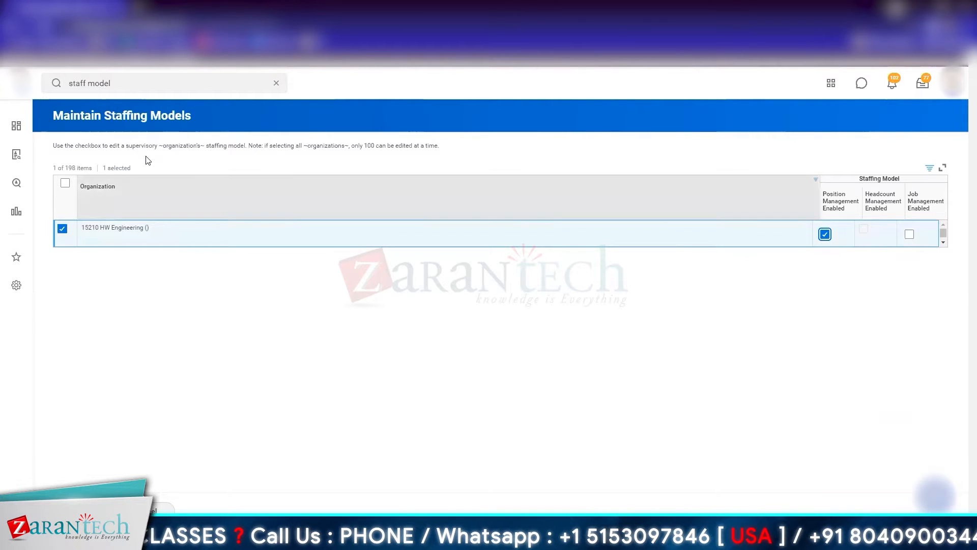
Step: Try to change the Organization column filter from 15210 HW Engineering to the organization with code 15100
left_click(142, 202)
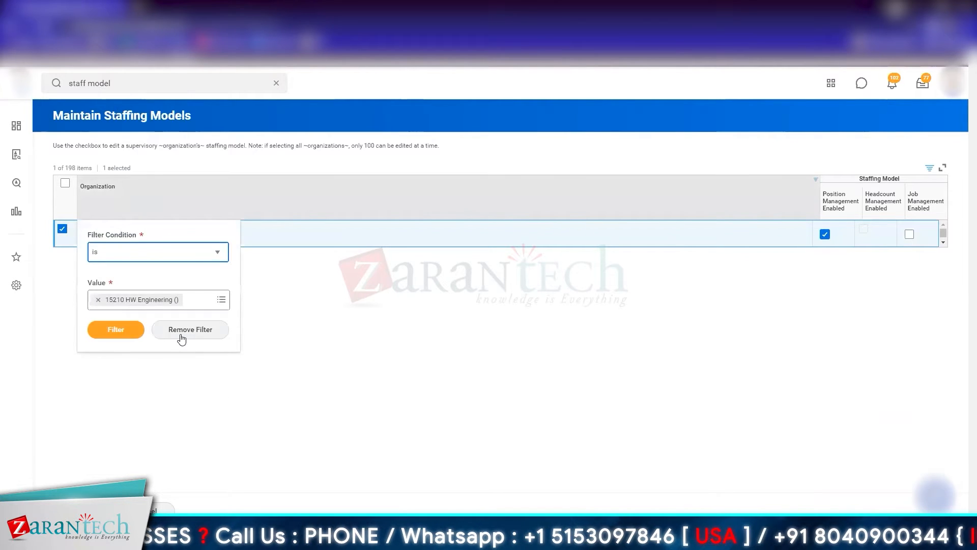
left_click(98, 299)
type("151")
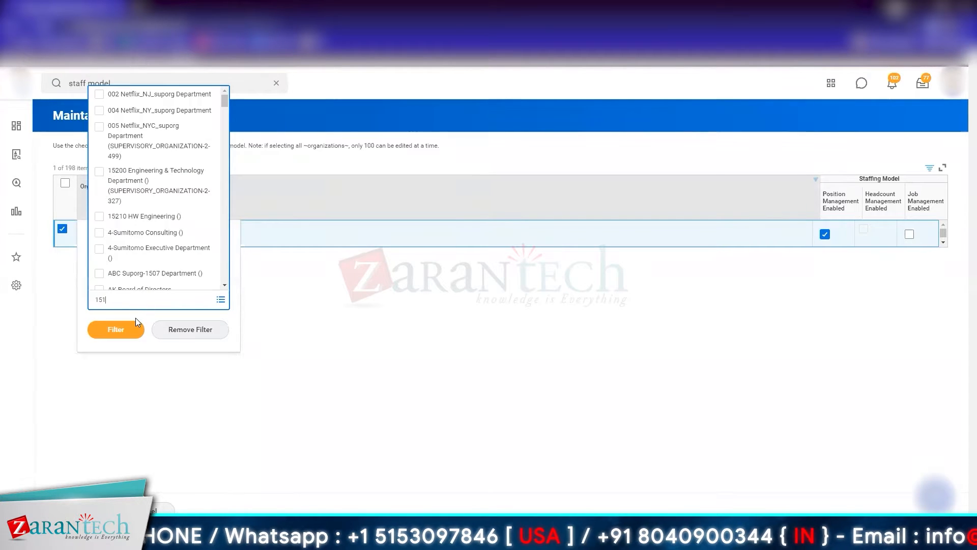
left_click(132, 328)
left_click(137, 301)
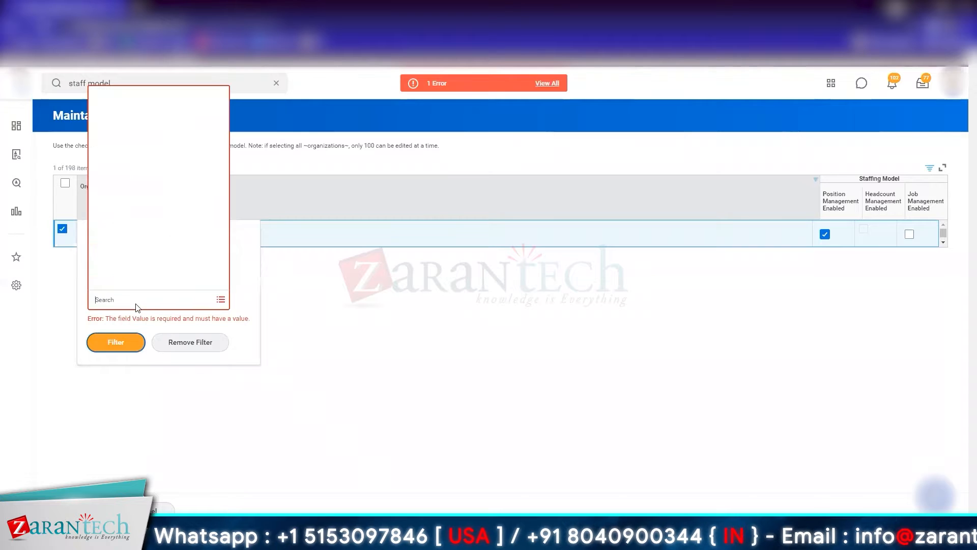
type("15100")
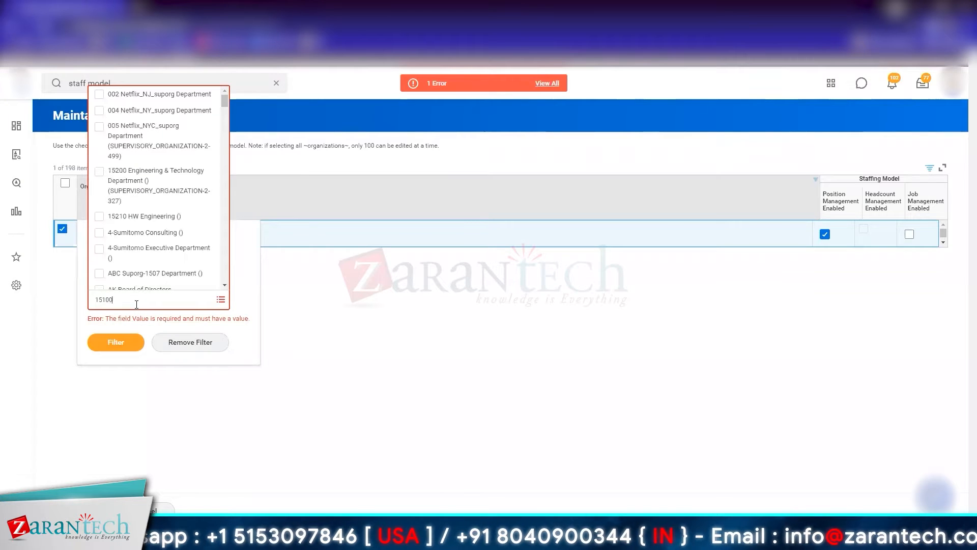
key("Return")
left_click(136, 301)
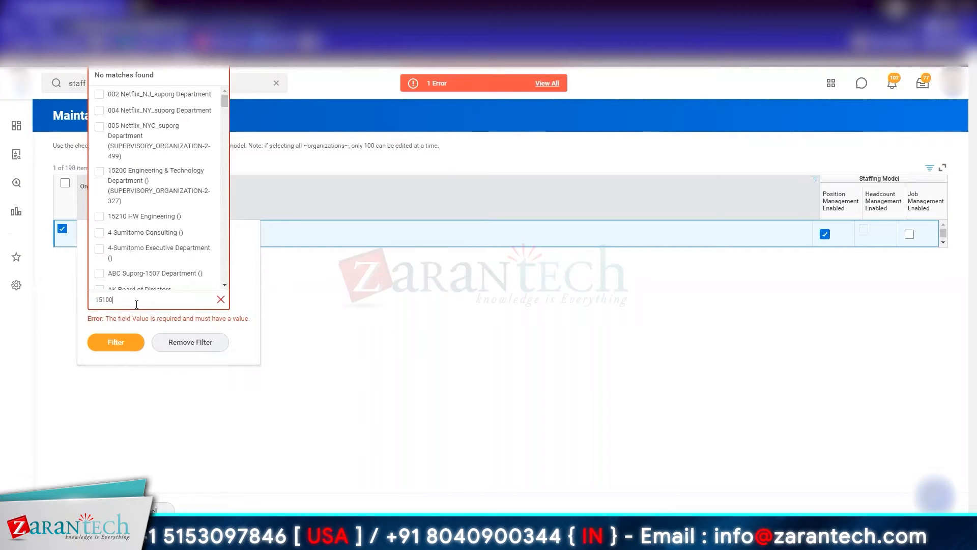
left_click(530, 361)
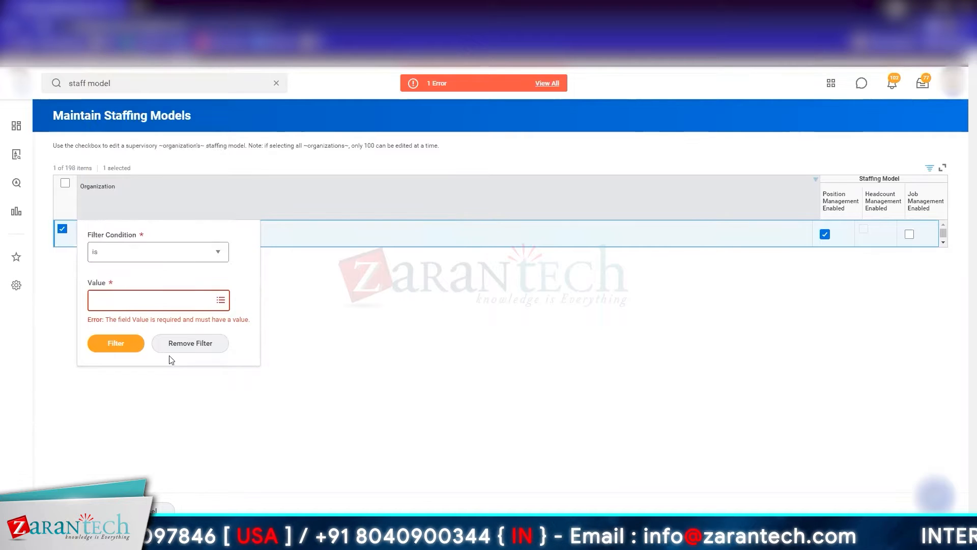
Step: Remove the Organization column filter and select 15200 Engineering & Technology Department for editing
left_click(202, 346)
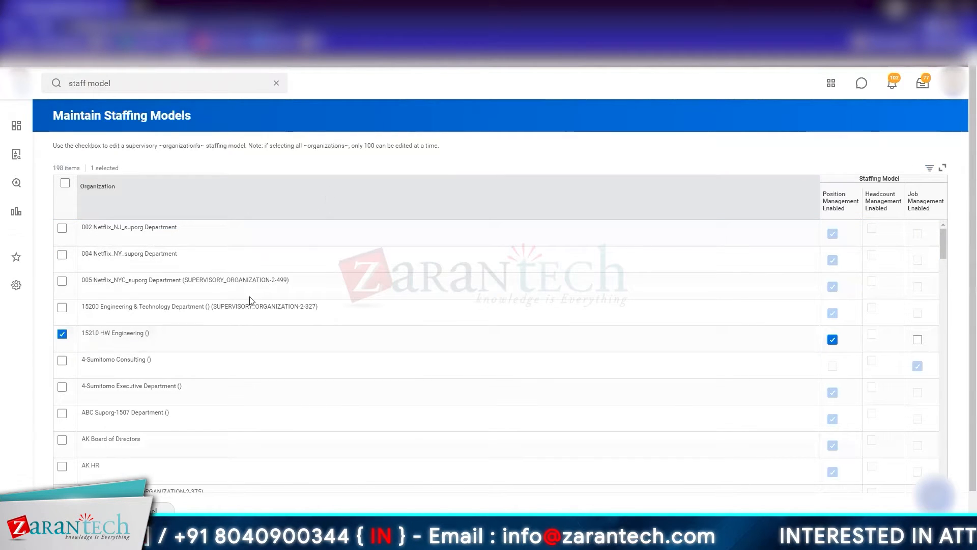
left_click(62, 308)
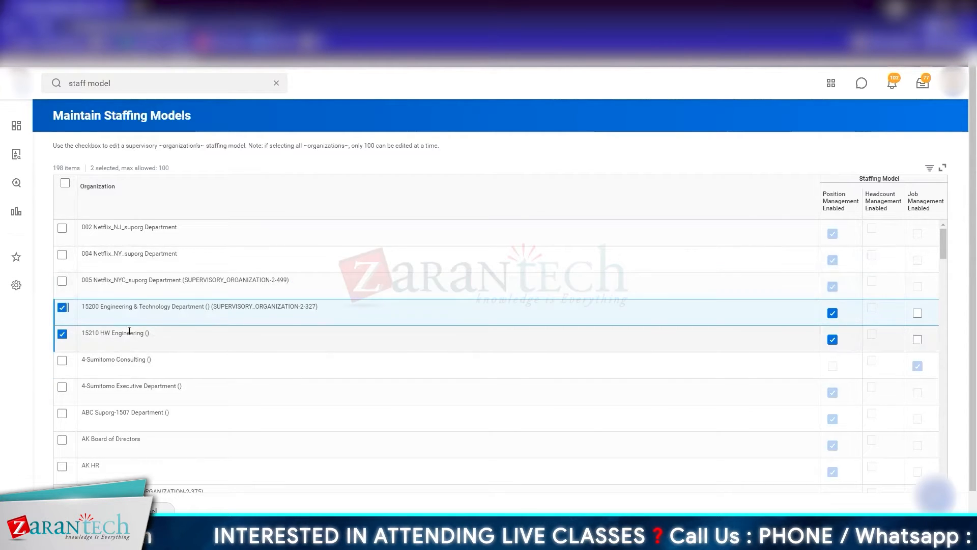
Step: Open 15210 HW Engineering in a new tab, view the options of its Edit Staffing Model task and cancel it
left_click(159, 336)
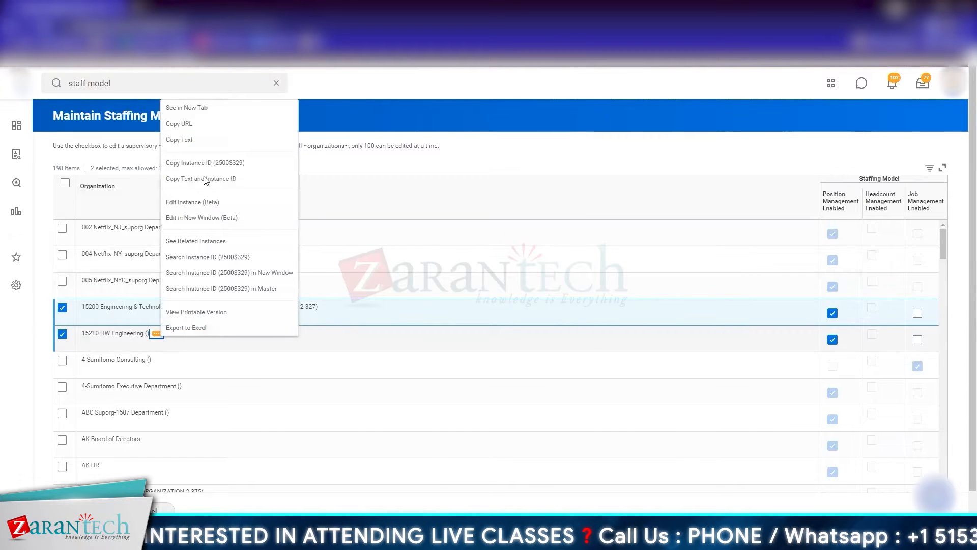
left_click(231, 109)
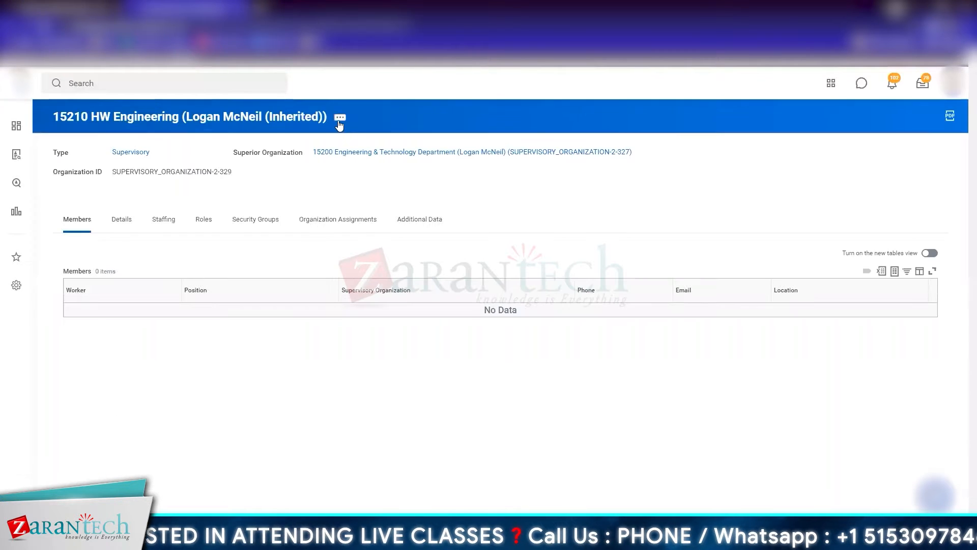
left_click(339, 120)
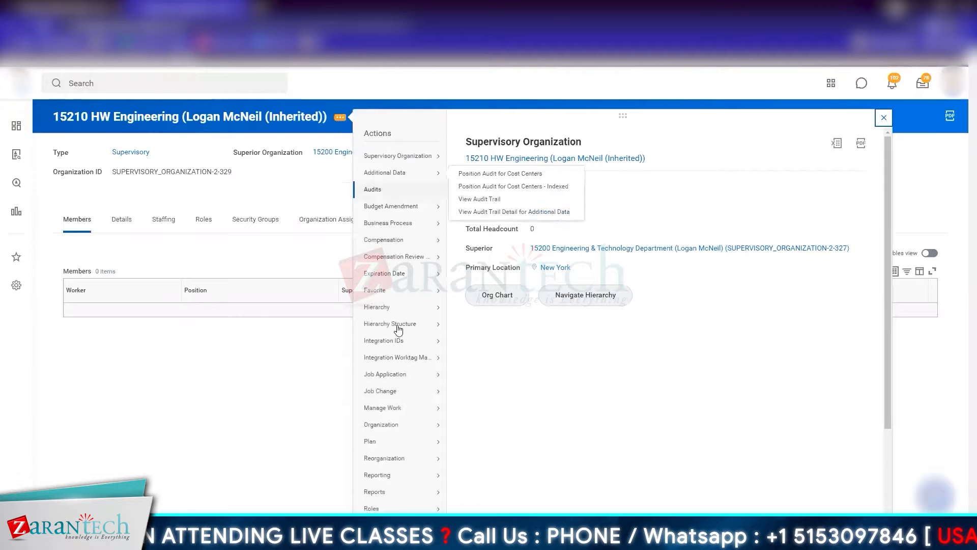
mouse_move(410, 431)
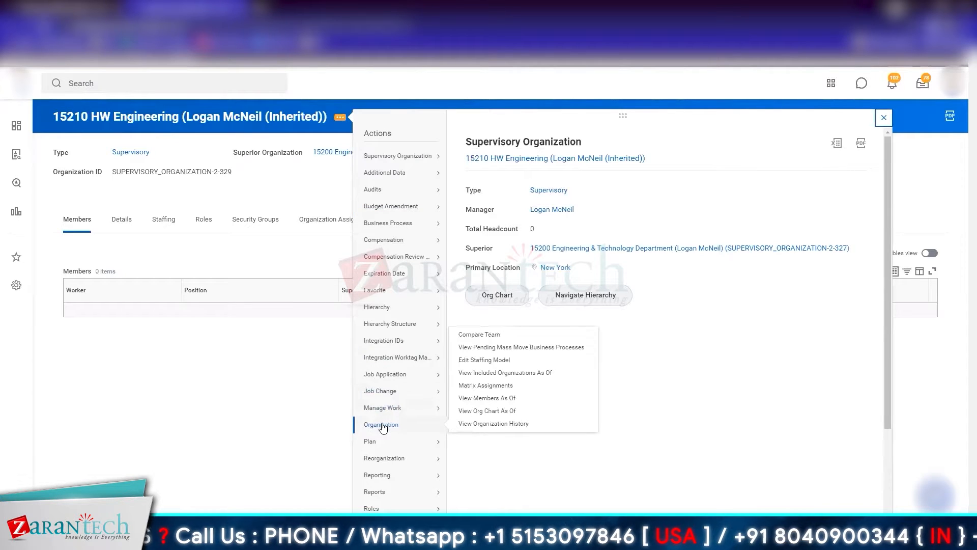
left_click(514, 363)
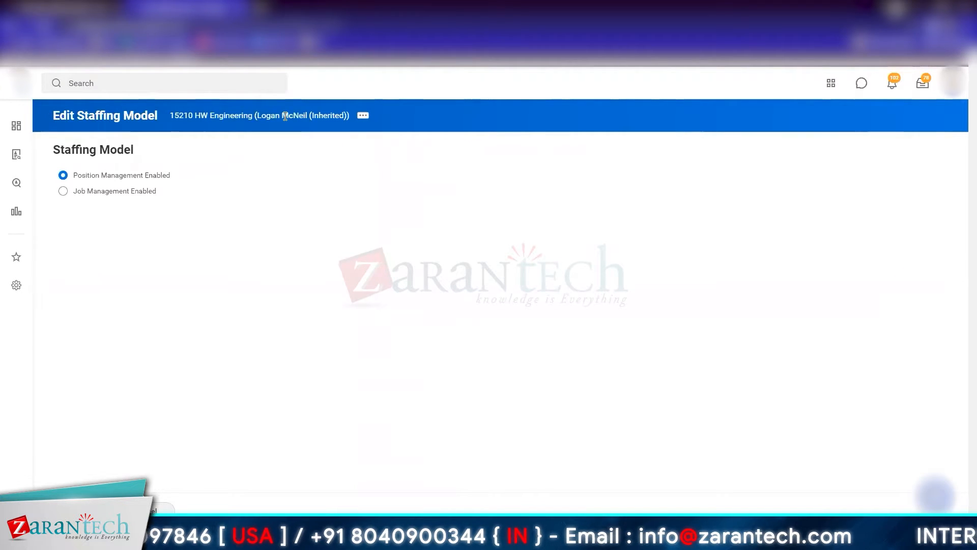
left_click(154, 510)
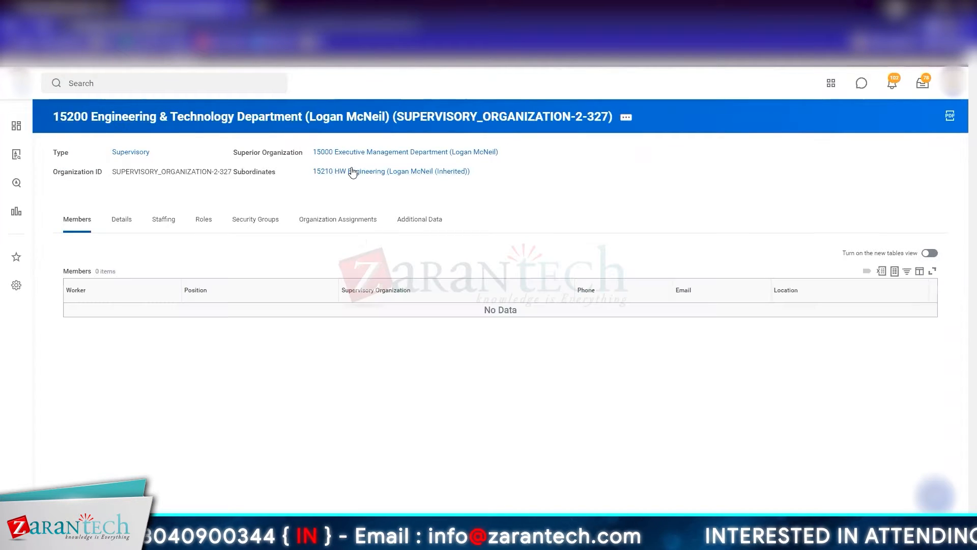
Step: Navigate through superior 15000 Executive Management Department to 15100 Human Resources Department and view its staffing details
left_click(353, 152)
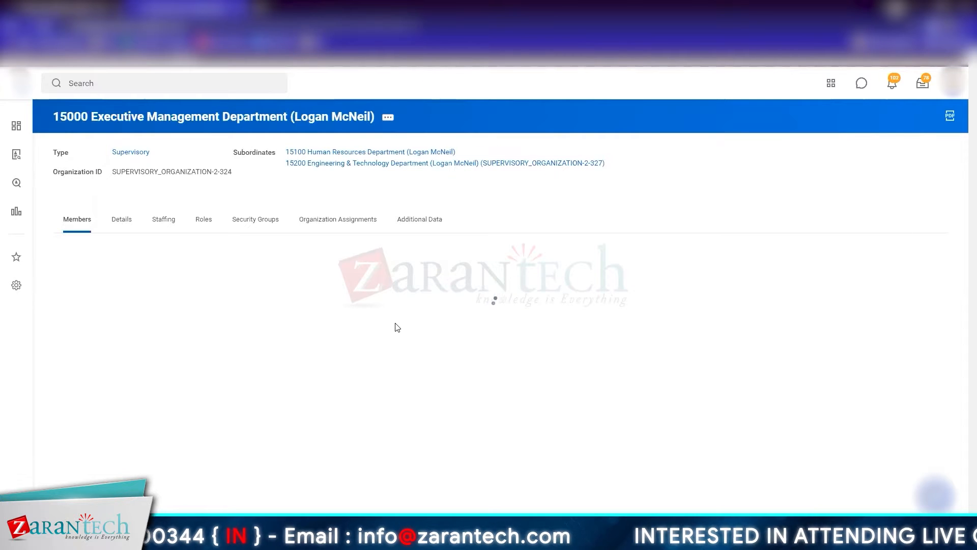
left_click(359, 152)
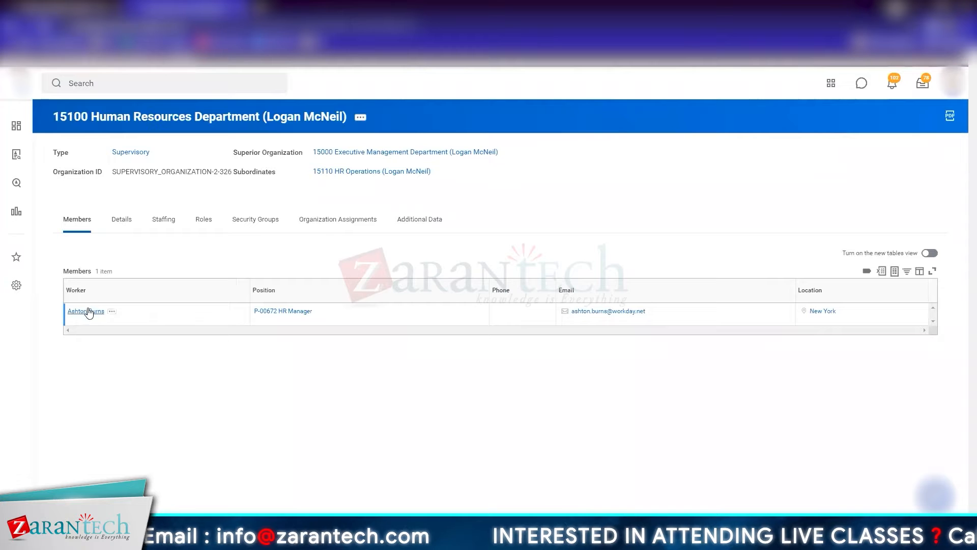
left_click(163, 220)
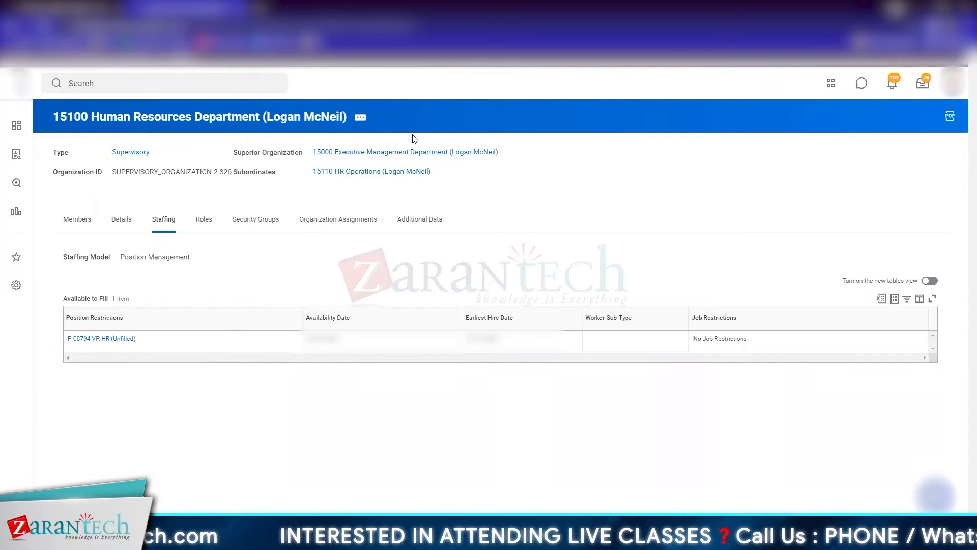
Step: Examine the related actions of 15100 Human Resources Department, including Organization and Reorganization, for an Edit Staffing Model task
left_click(356, 117)
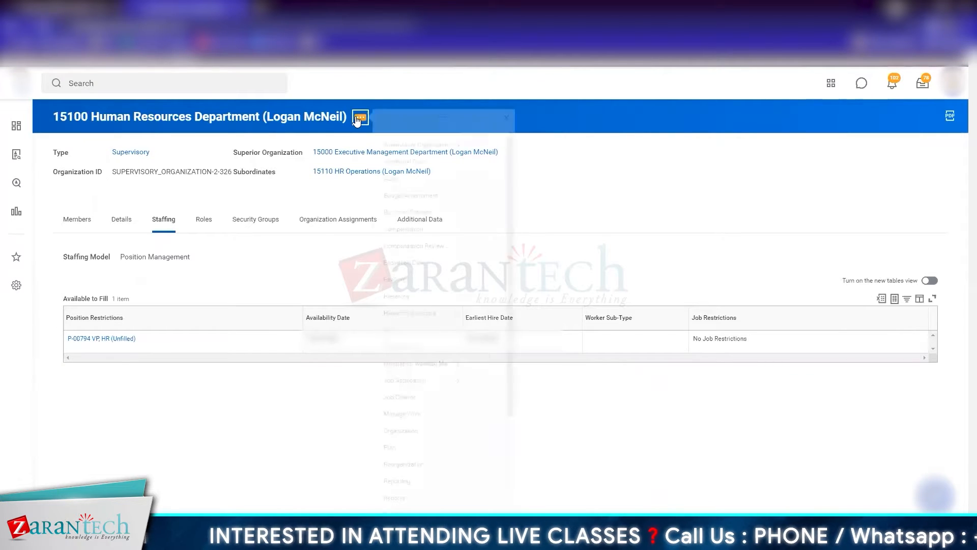
mouse_move(422, 444)
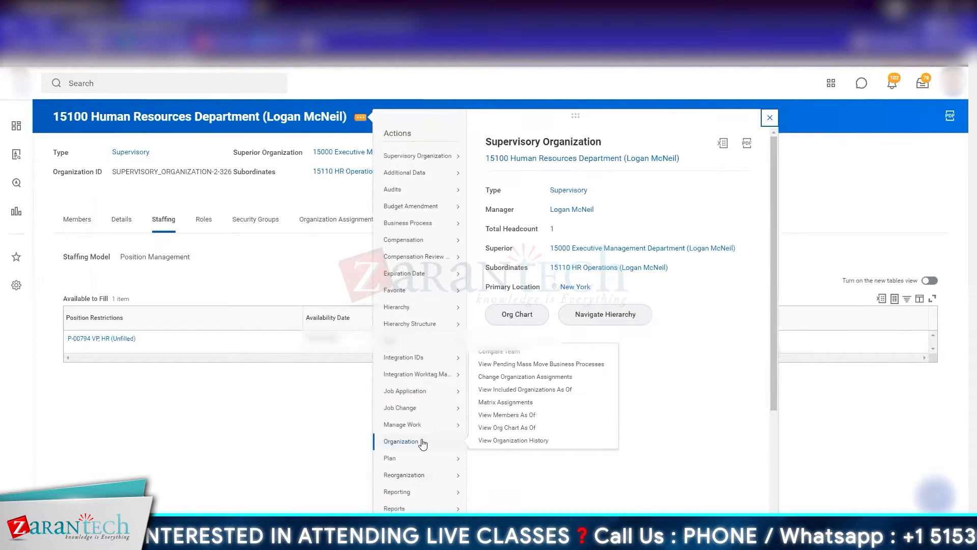
mouse_move(455, 442)
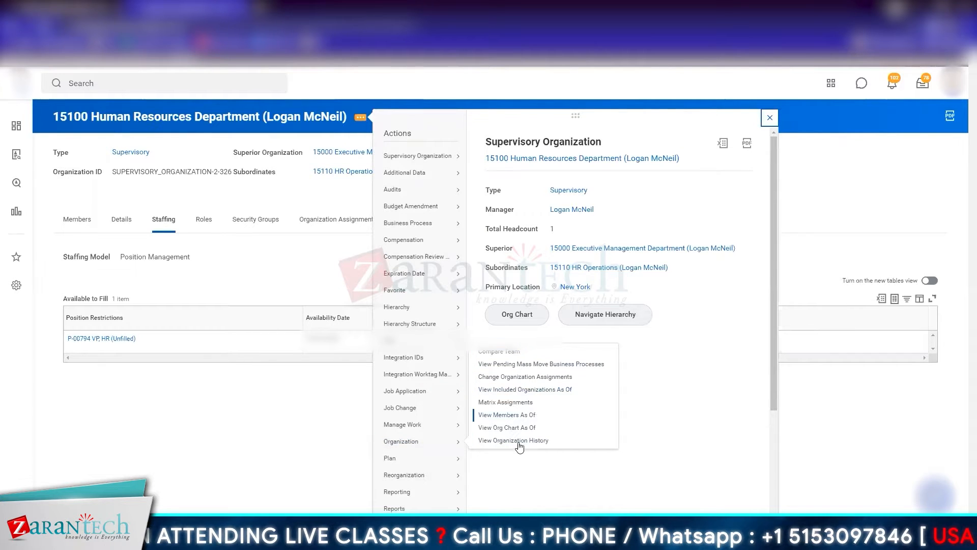
mouse_move(487, 502)
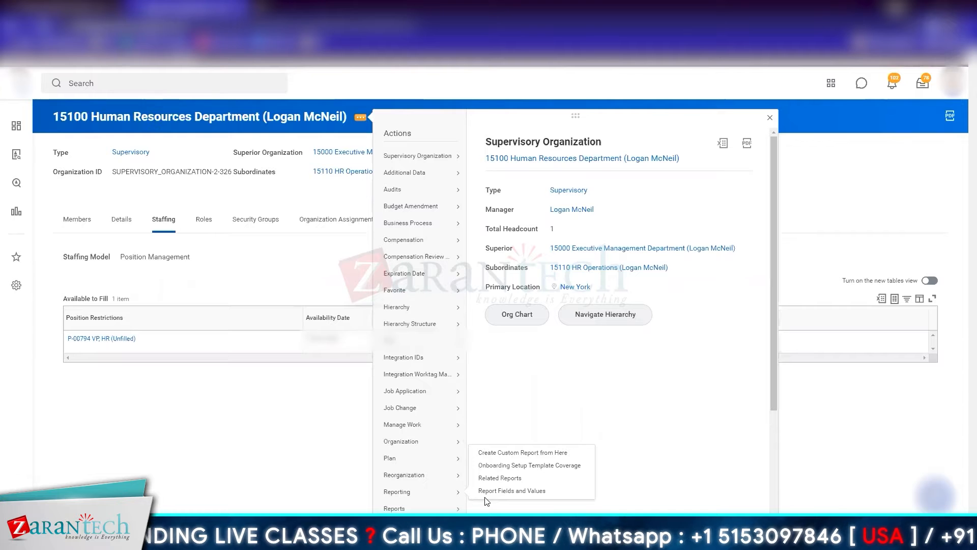
mouse_move(417, 475)
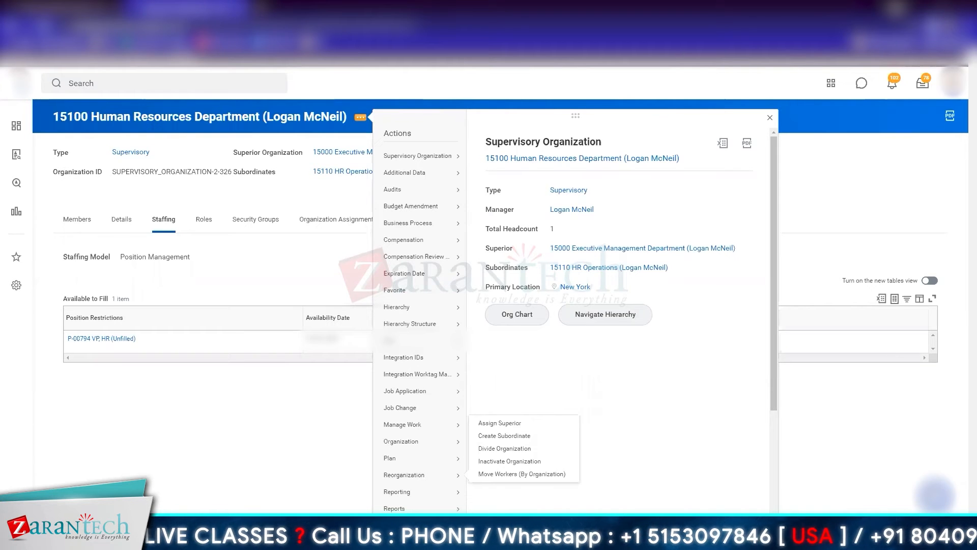
mouse_move(417, 374)
Step: Switch to the Staffing Models deck in Google Slides, present it and advance to the Maintaining Staffing Models slide
key("alt+Tab")
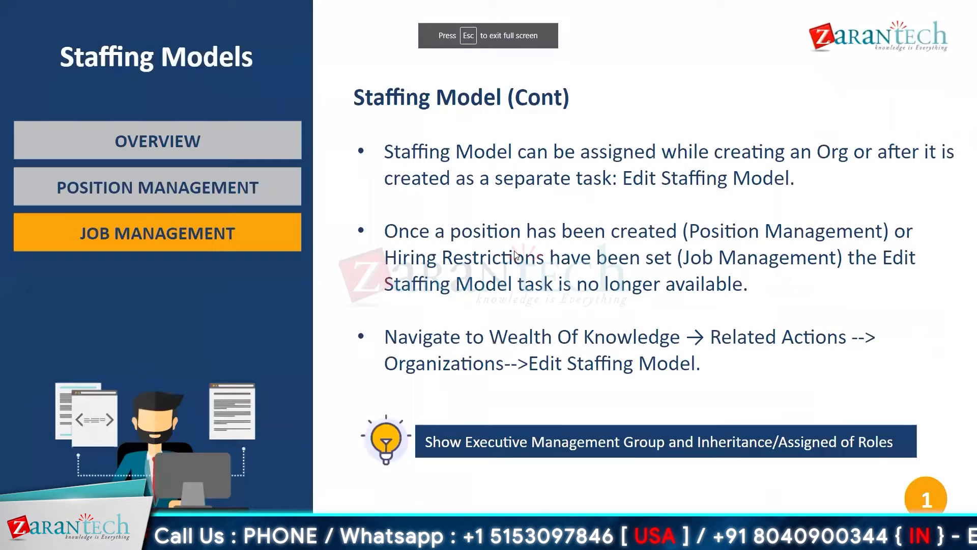
left_click(859, 69)
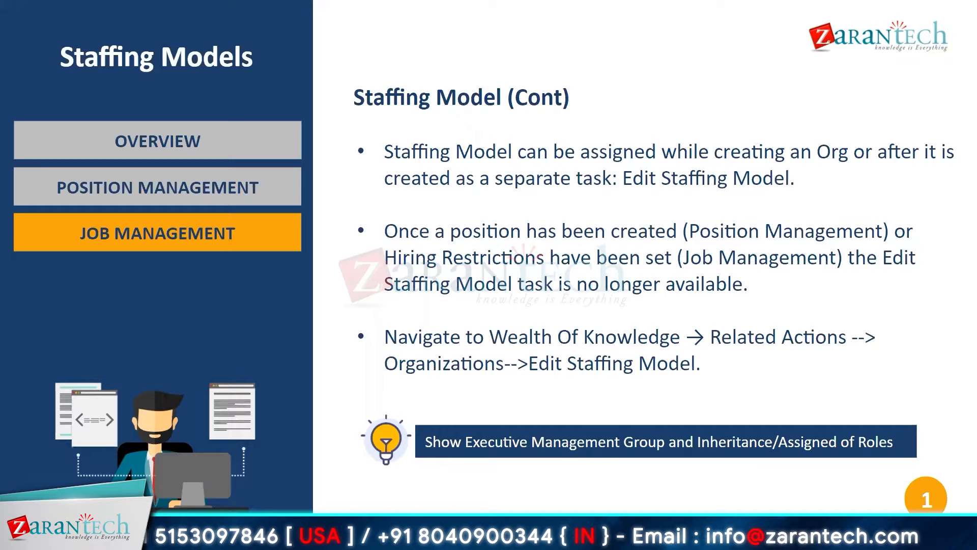
left_click(601, 395)
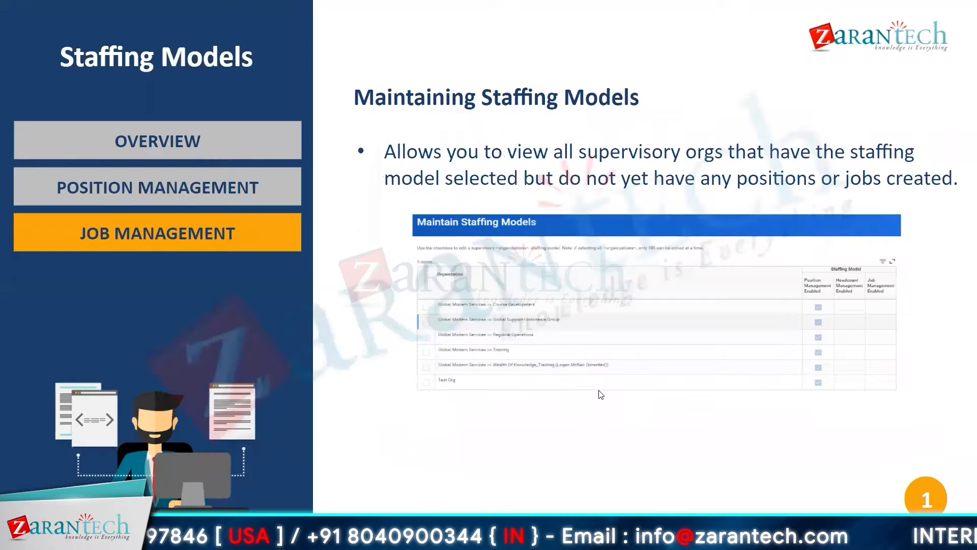
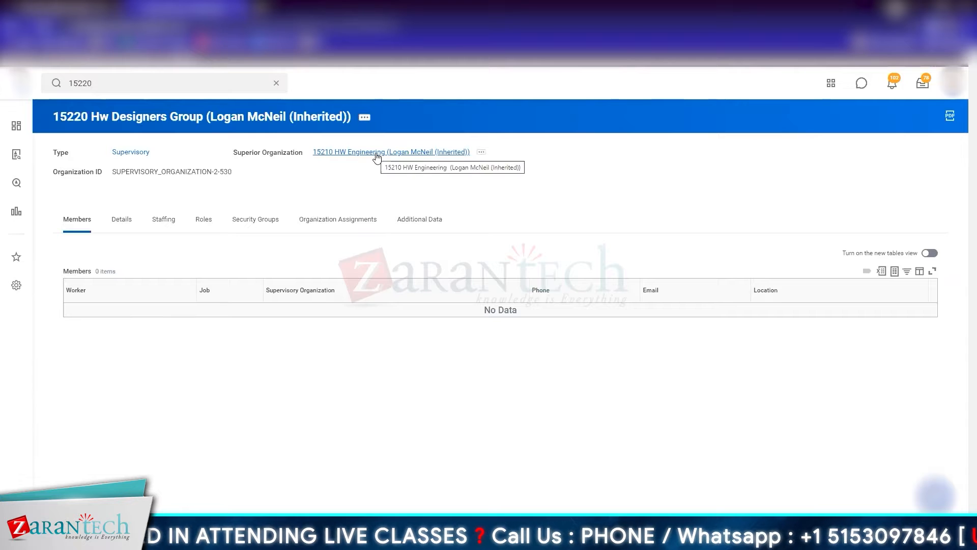
Step: Start Set Hiring Restrictions for 15220 Hw Designers Group with the request reason Create Job Group > Job Group Request > New Organization
left_click(163, 219)
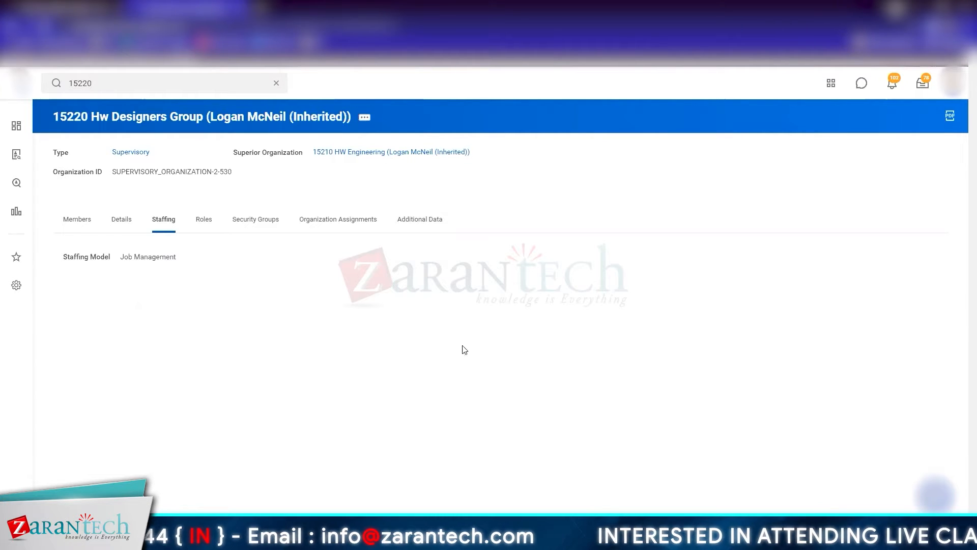
left_click(366, 120)
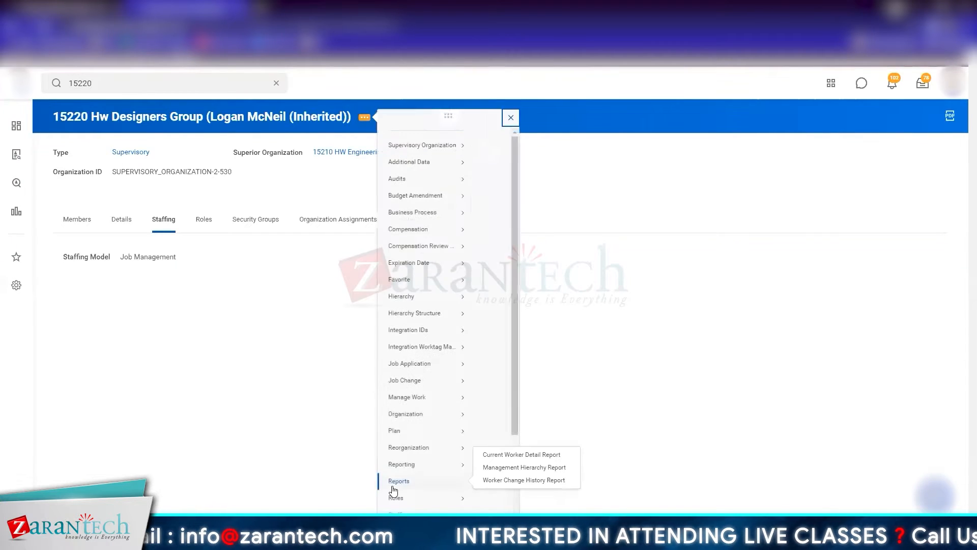
mouse_move(442, 430)
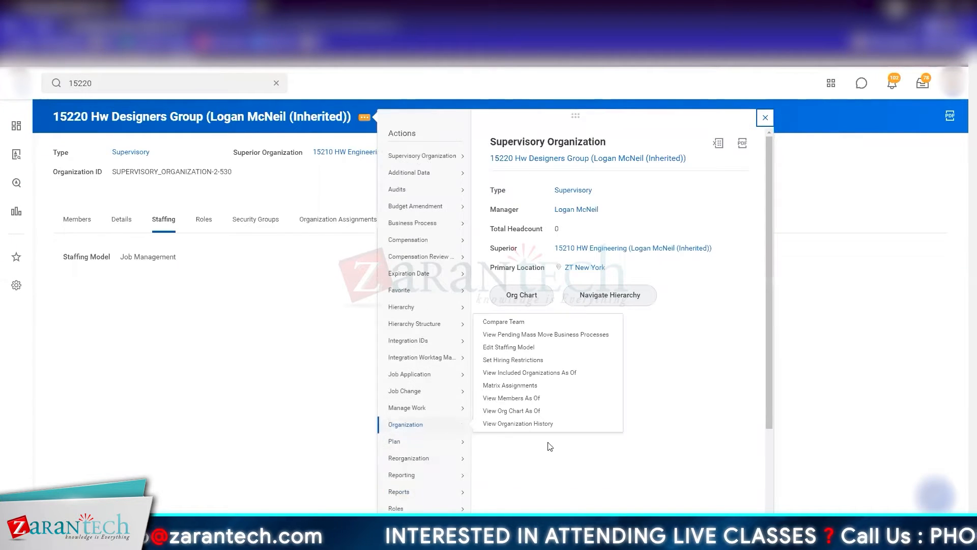
left_click(514, 360)
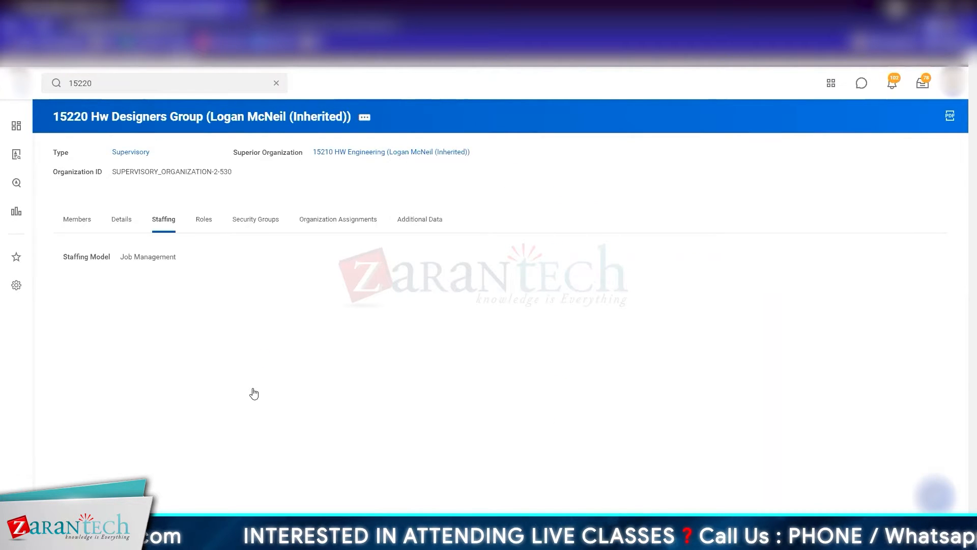
left_click(244, 172)
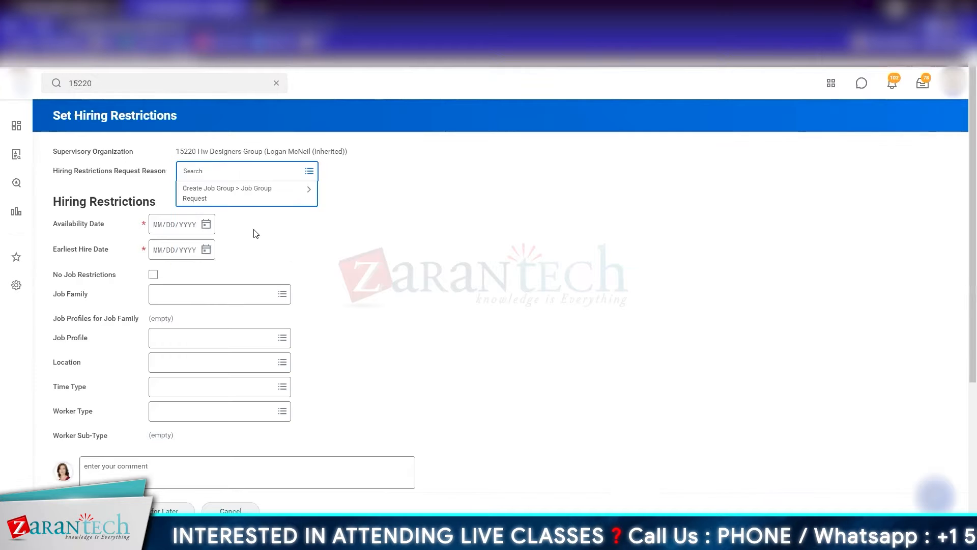
left_click(248, 192)
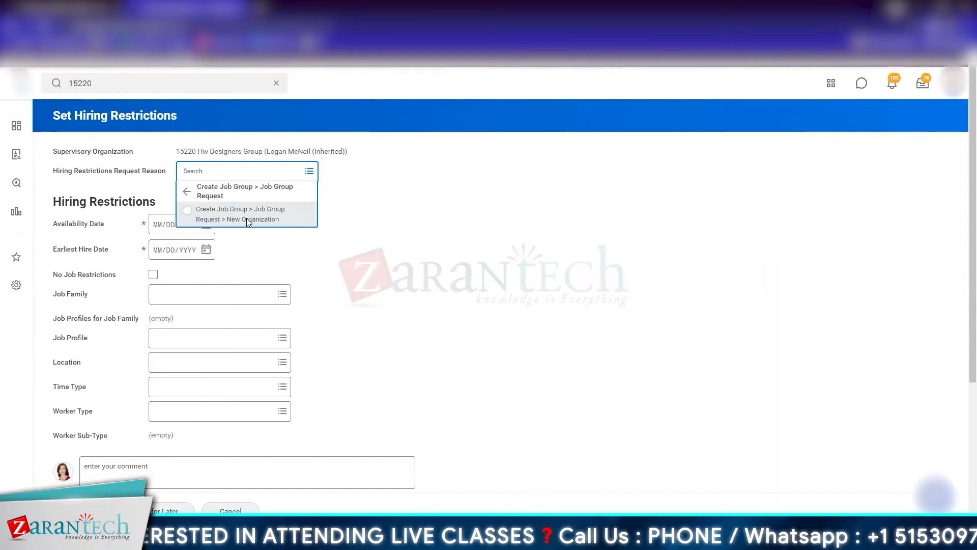
left_click(247, 219)
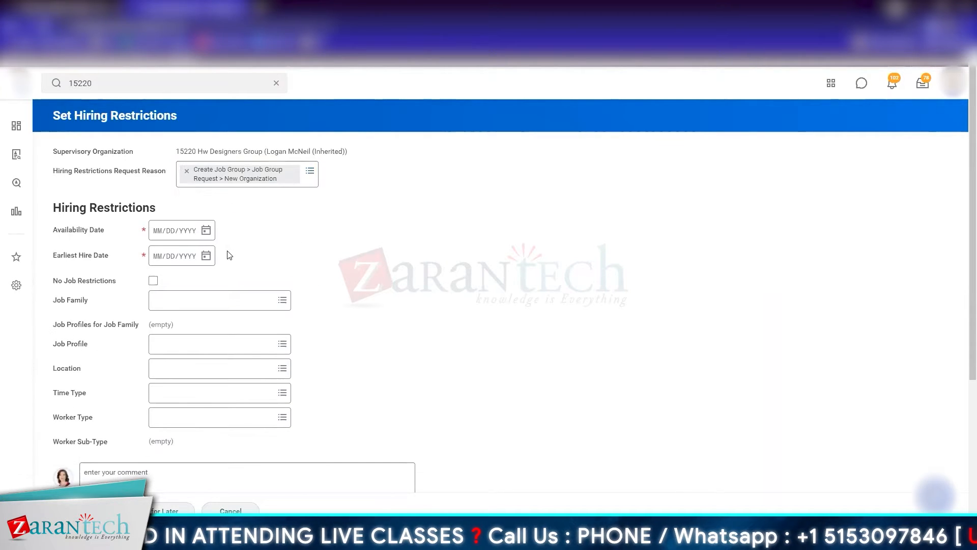
Step: Set the availability date to 07/01/2021 and earliest hire date to 07/02/2021, choose No Job Restrictions, and submit the hiring restrictions
left_click(206, 230)
left_click(323, 261)
left_click(207, 255)
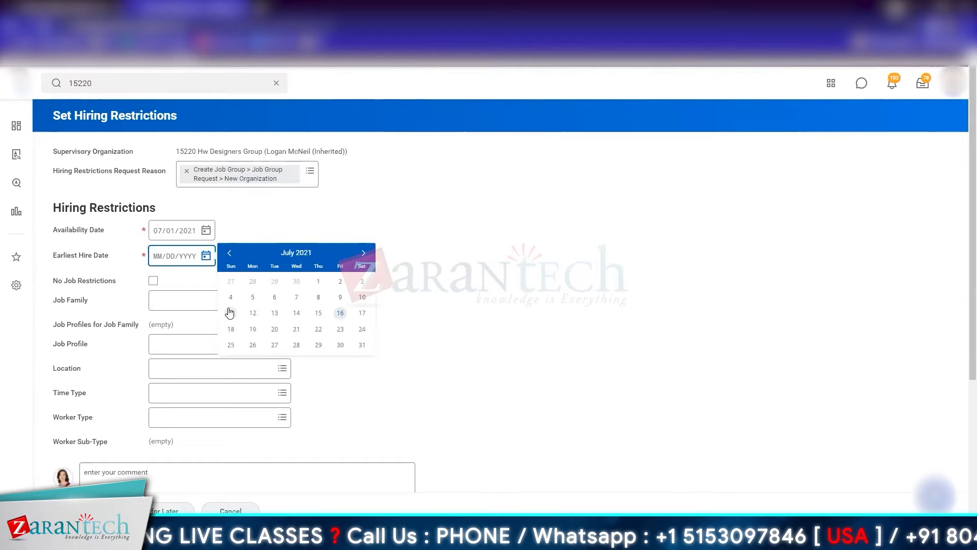
left_click(340, 281)
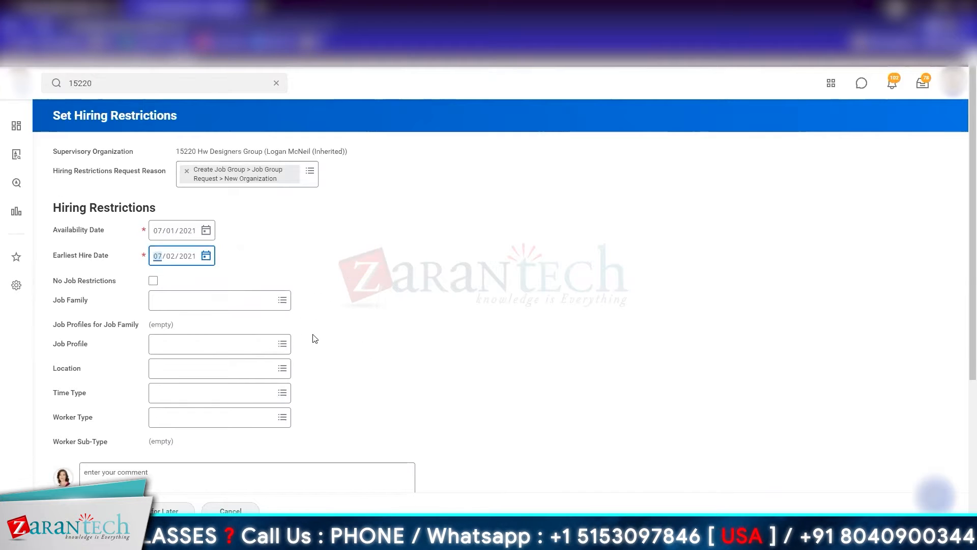
left_click(153, 281)
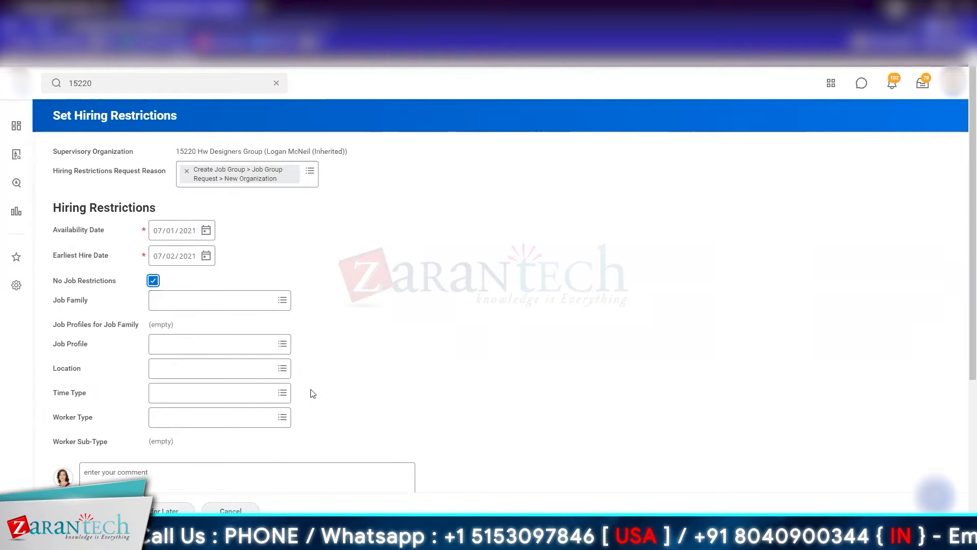
scroll(312, 393, "down", 3)
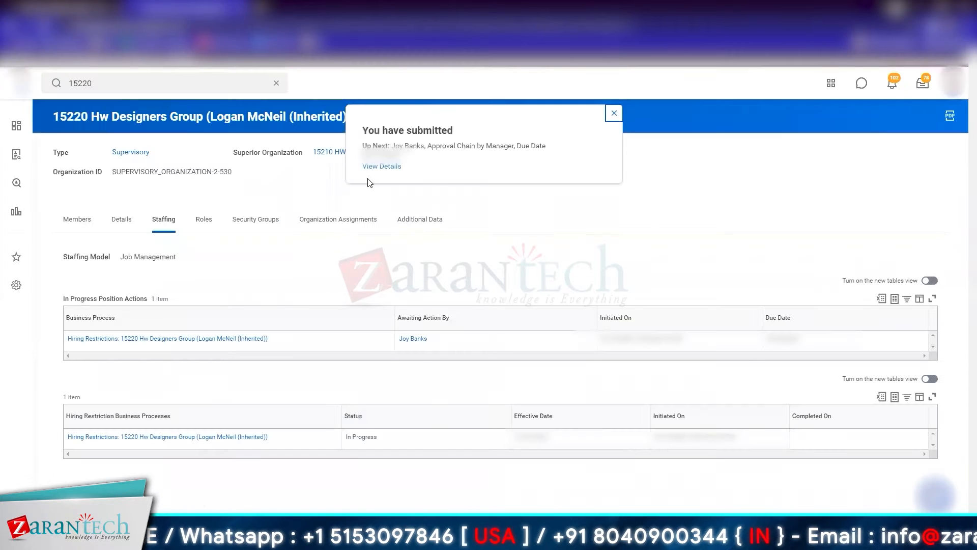
Step: View the submission details and examine the next approver's related actions, including the Security Profile tasks
left_click(382, 166)
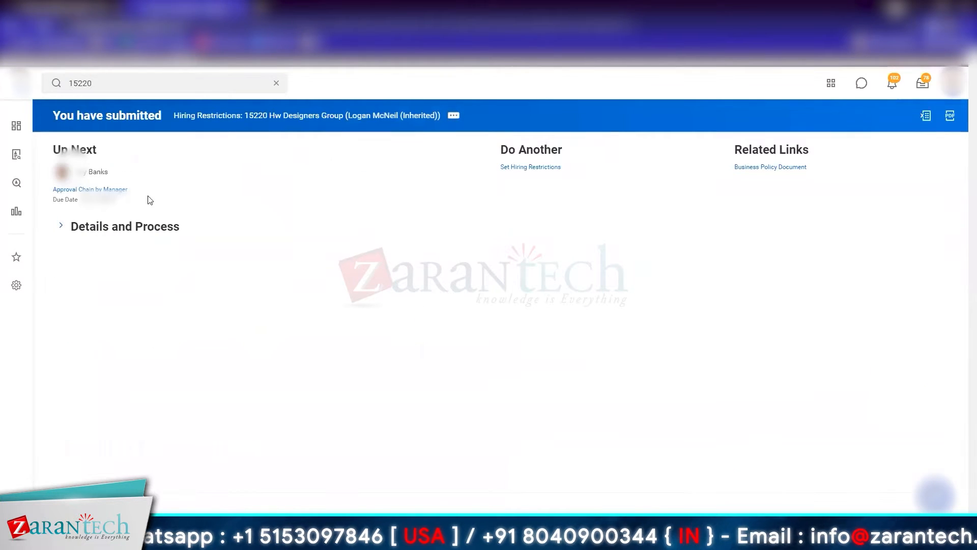
left_click(118, 173)
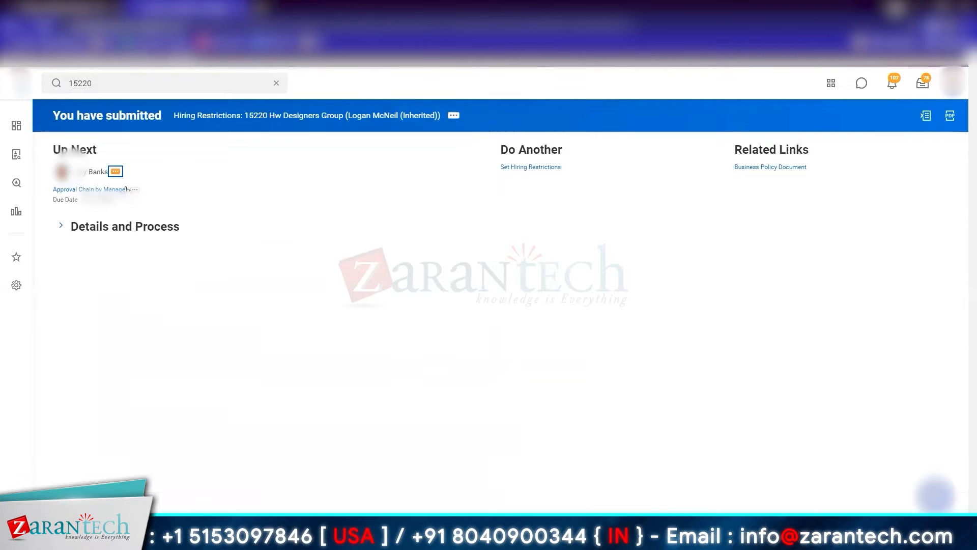
left_click(117, 173)
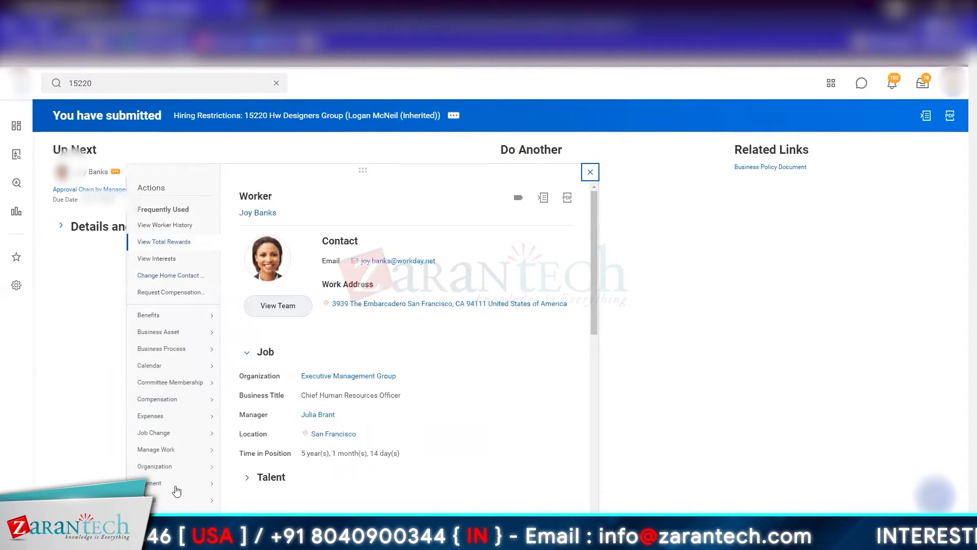
scroll(182, 458, "down", 1)
scroll(181, 458, "down", 5)
mouse_move(185, 472)
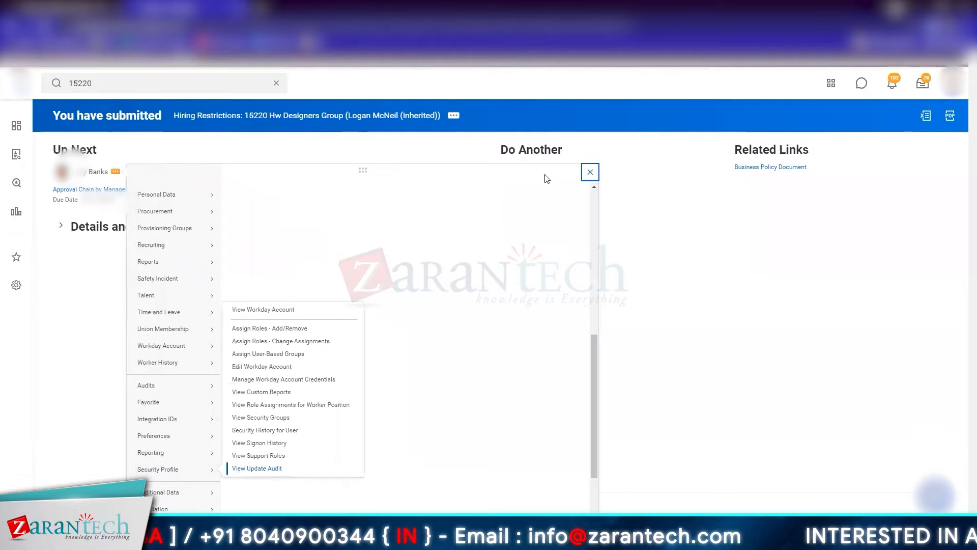
left_click(814, 232)
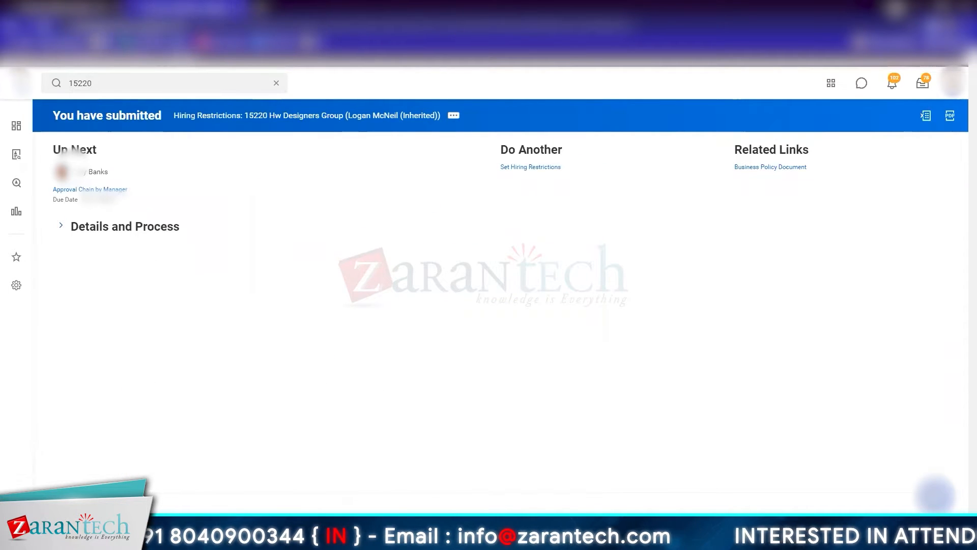
Step: Sign in to the shared GMS Preview tenant from Workday Community as the approving manager, agreeing to the terms of use
left_click(103, 43)
left_click(170, 238)
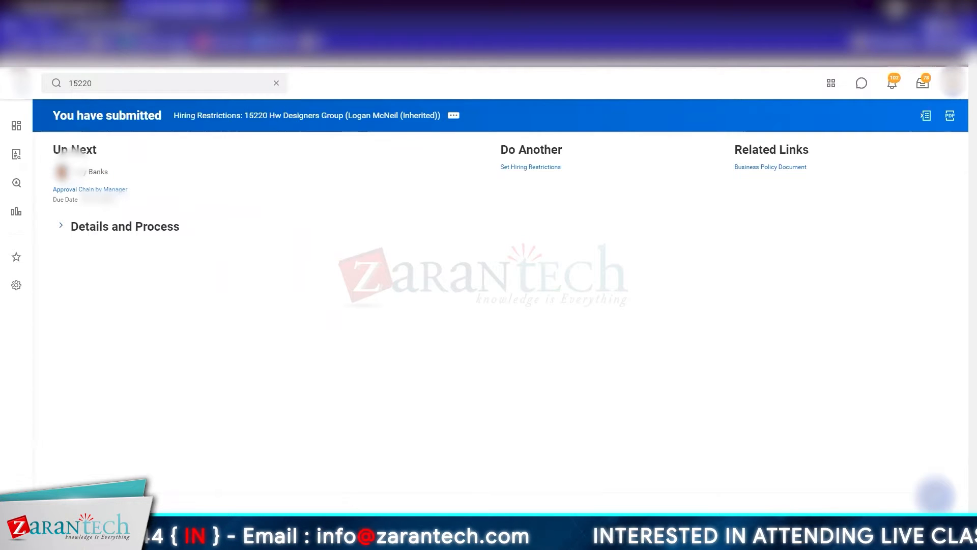
scroll(295, 389, "down", 8)
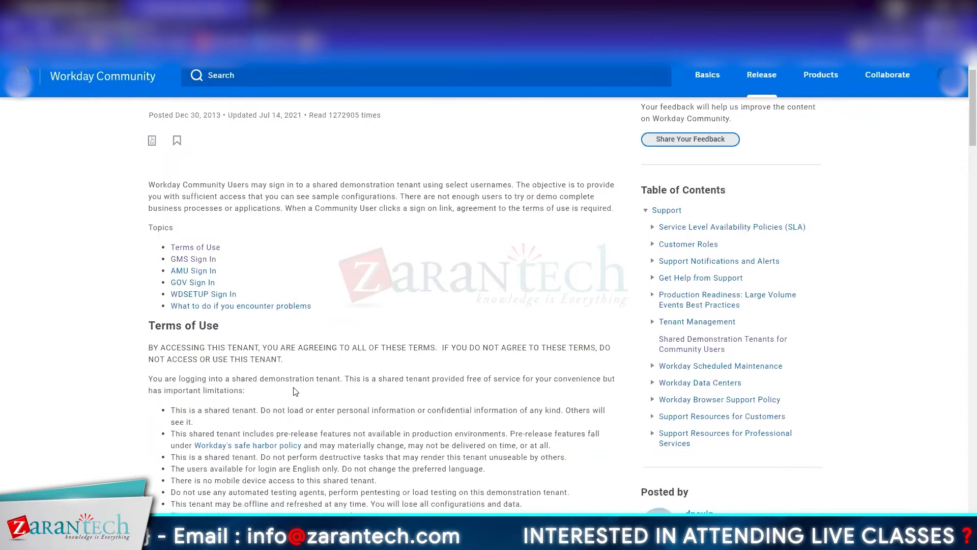
scroll(294, 390, "down", 5)
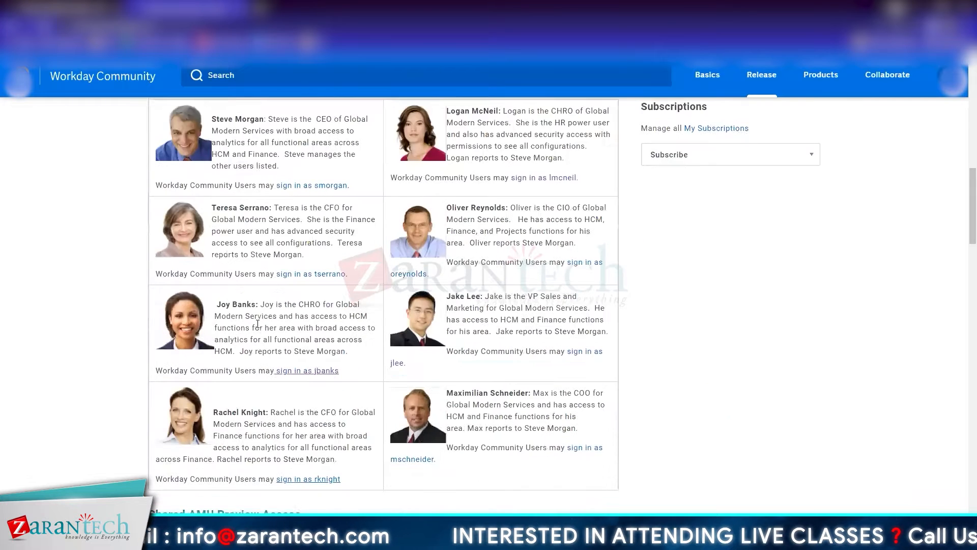
left_click(318, 368)
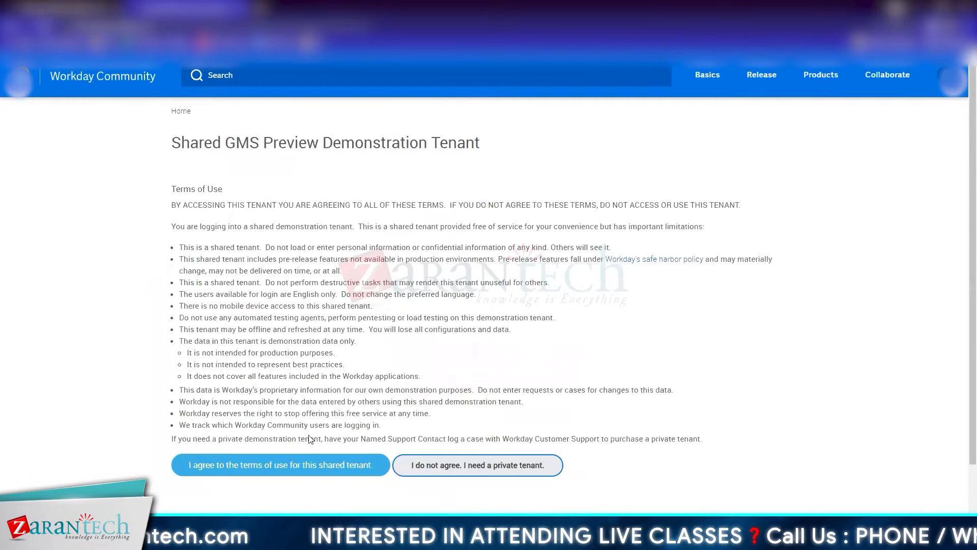
left_click(306, 461)
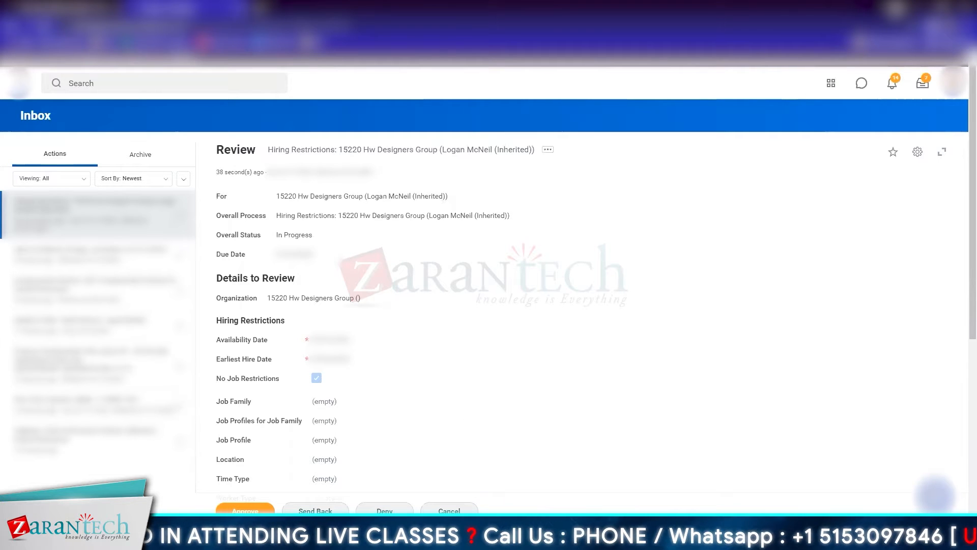
Step: Approve the hiring restrictions for 15220 Hw Designers Group from the Inbox and view the event's process history
scroll(268, 511, "down", 5)
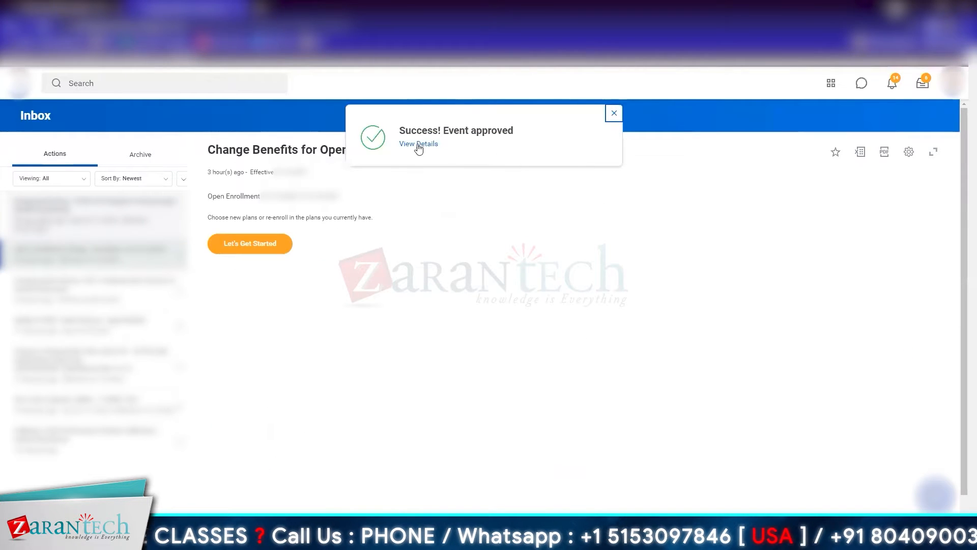
left_click(410, 145)
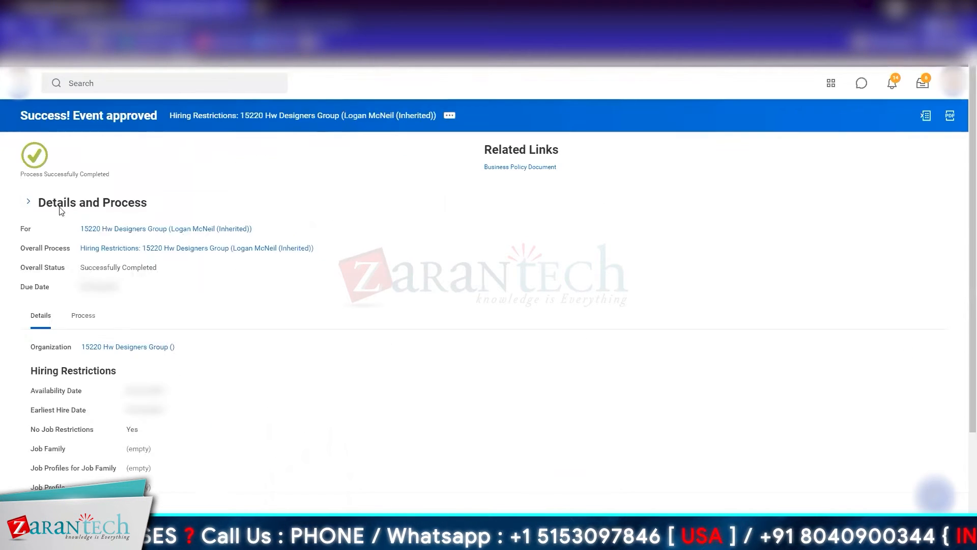
left_click(83, 317)
scroll(768, 376, "down", 1)
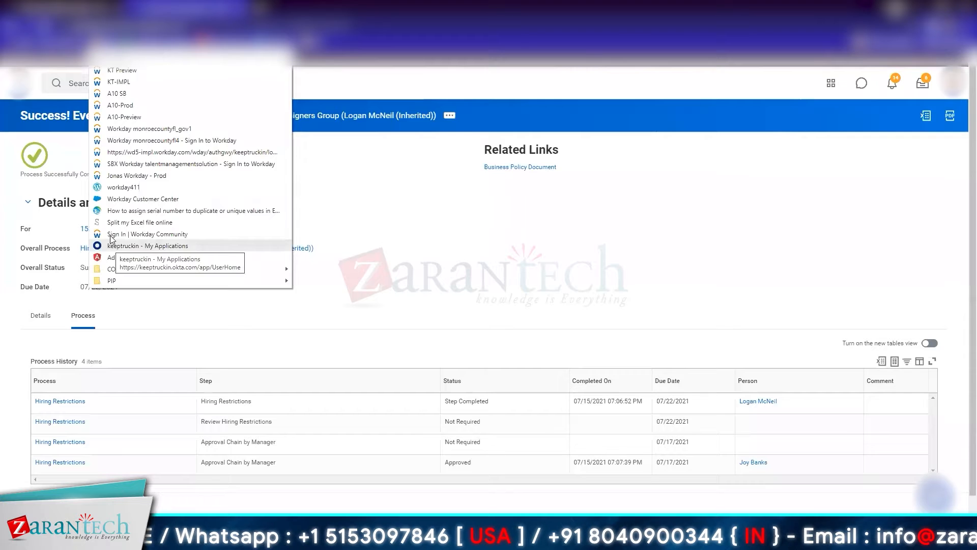
Step: Return to the Shared Demonstration Tenants page and sign in to the GMS Preview tenant as the HR power user, accepting the terms
left_click(681, 215)
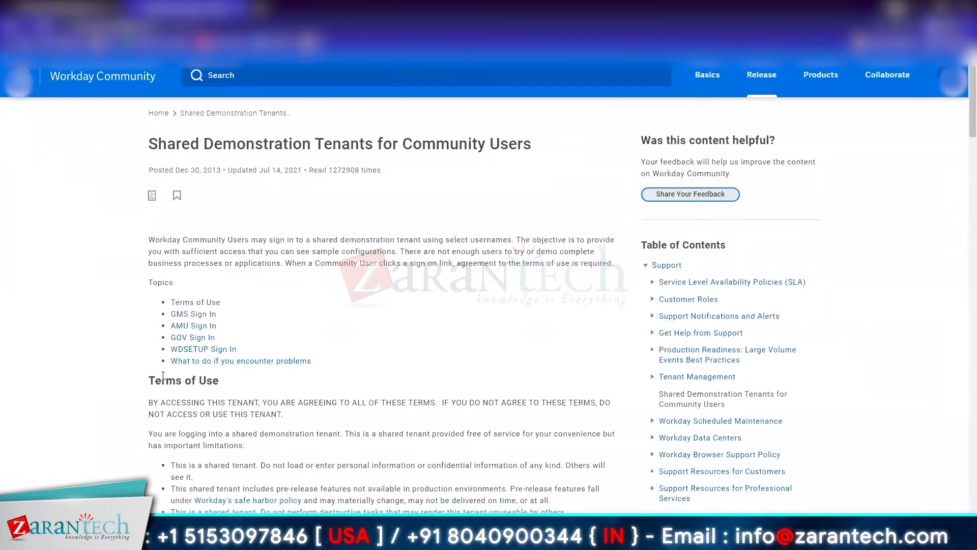
left_click(193, 313)
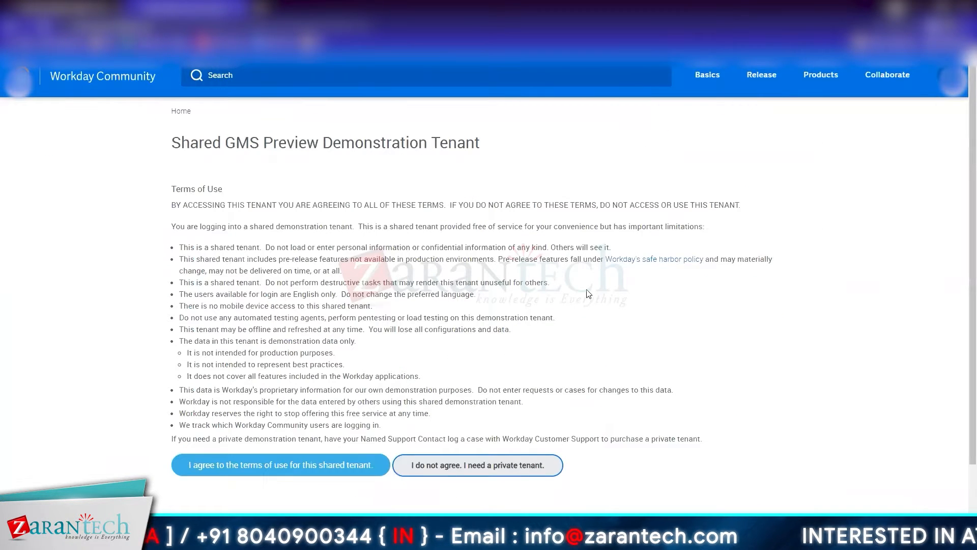
left_click(318, 467)
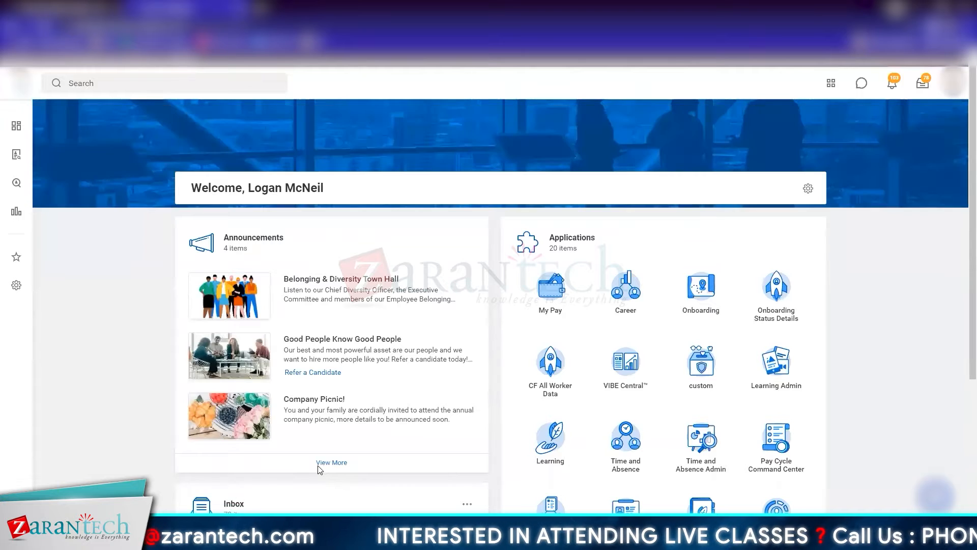
Step: Search for 15220, open 15220 Hw Designers Group and view its staffing details
left_click(205, 88)
type("15220")
key("Return")
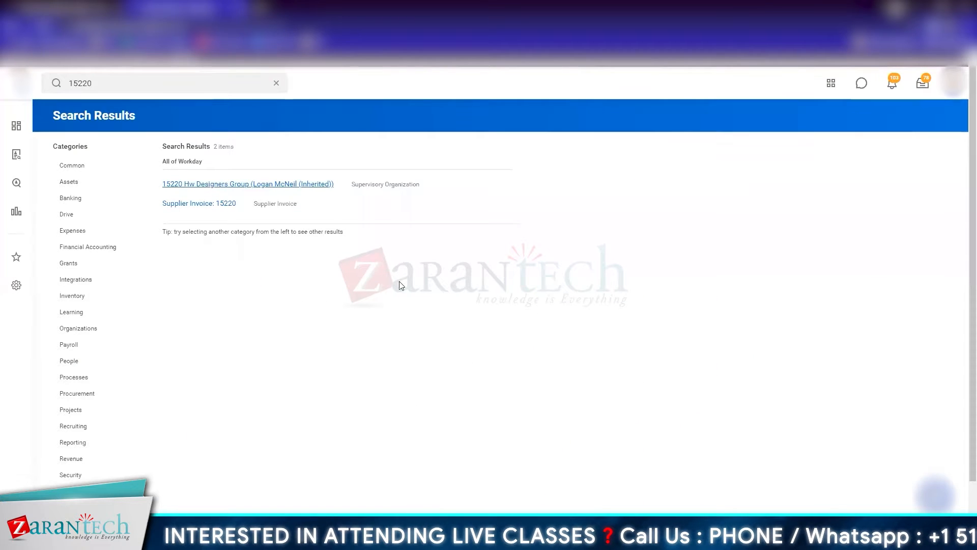
left_click(248, 184)
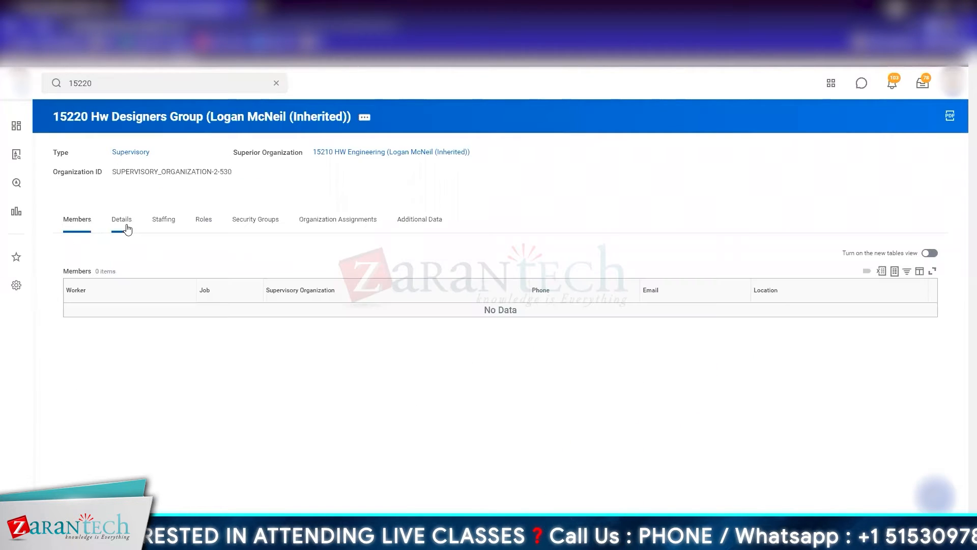
left_click(163, 219)
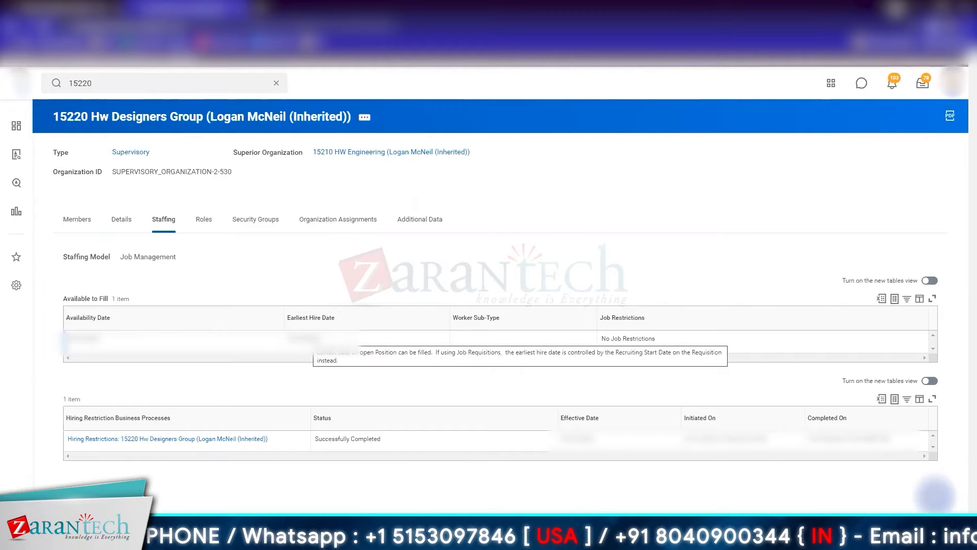
Step: Search for 15100 and open the supervisory organization 15100 Human Resources Department
left_click(103, 84)
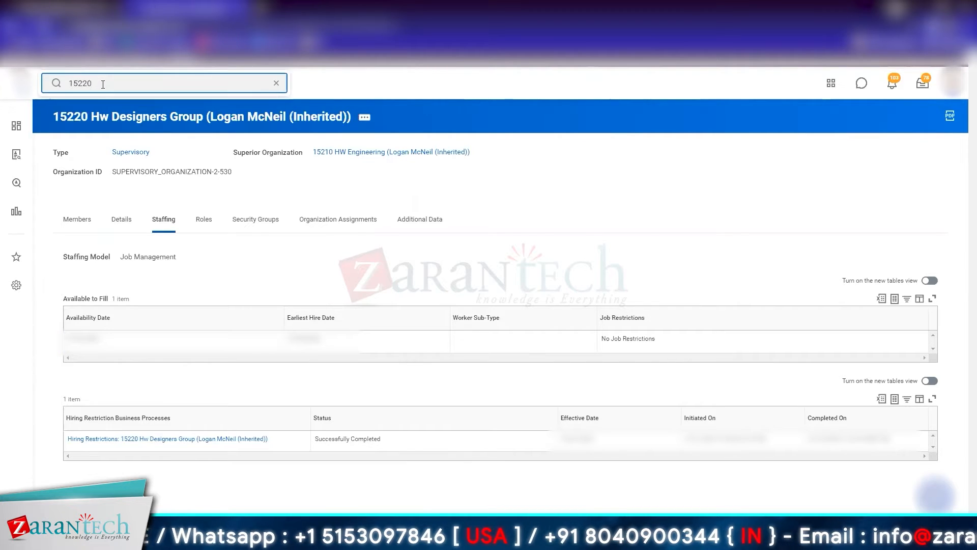
key("BackSpace")
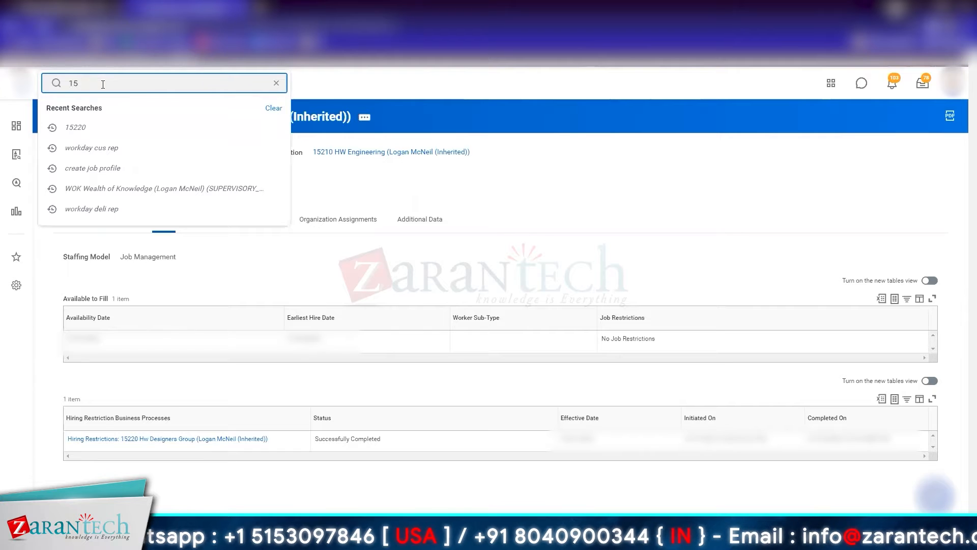
type("100")
key("Return")
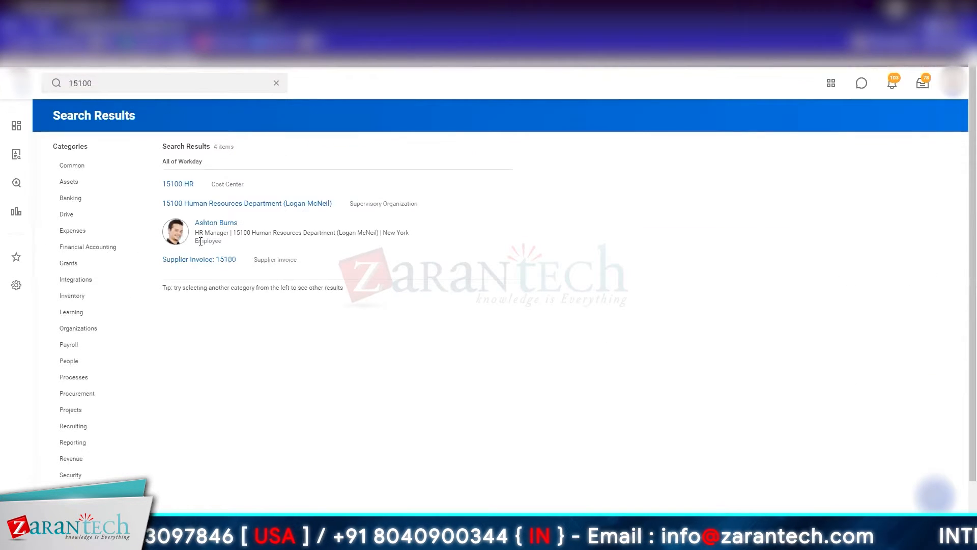
left_click(272, 204)
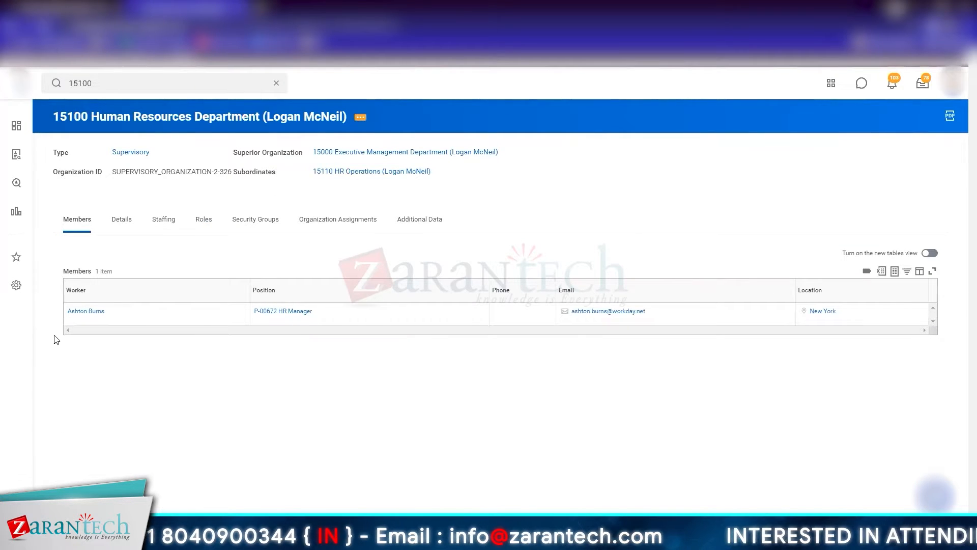
right_click(84, 310)
left_click(97, 141)
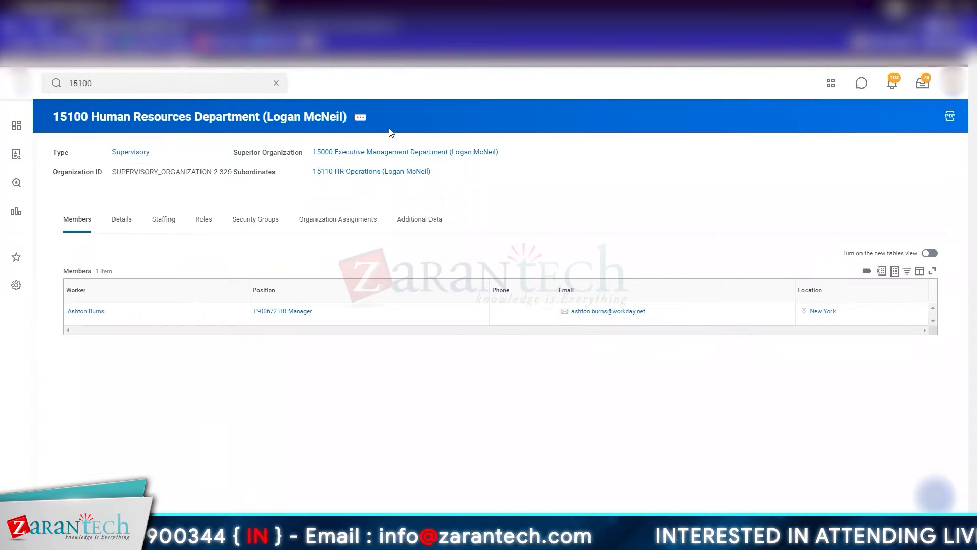
Step: Start Move Workers (By Organization) from 15100 Human Resources Department and try to select the HR Manager's name as the worker
left_click(360, 117)
mouse_move(407, 445)
mouse_move(405, 474)
left_click(514, 472)
left_click(171, 174)
left_click(208, 232)
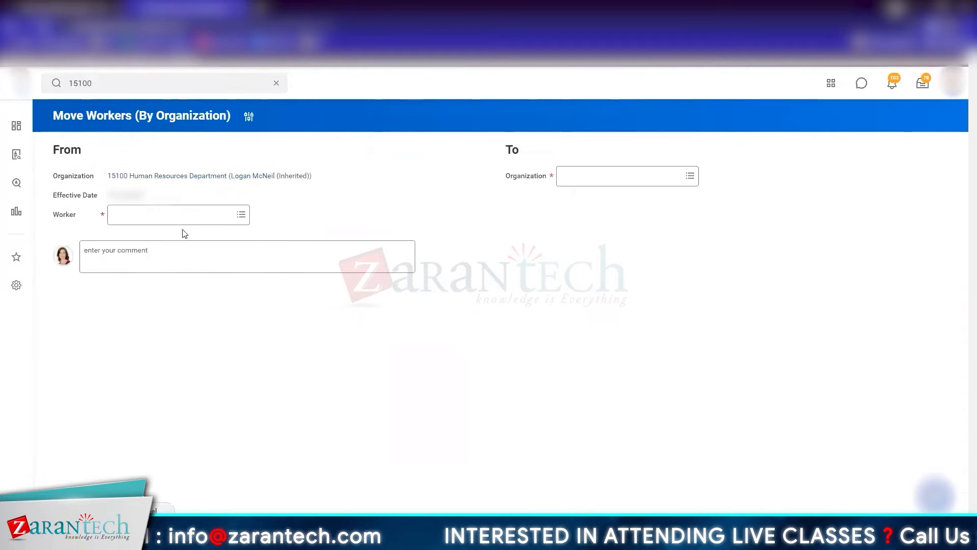
left_click(181, 217)
key("ctrl+v")
key("Return")
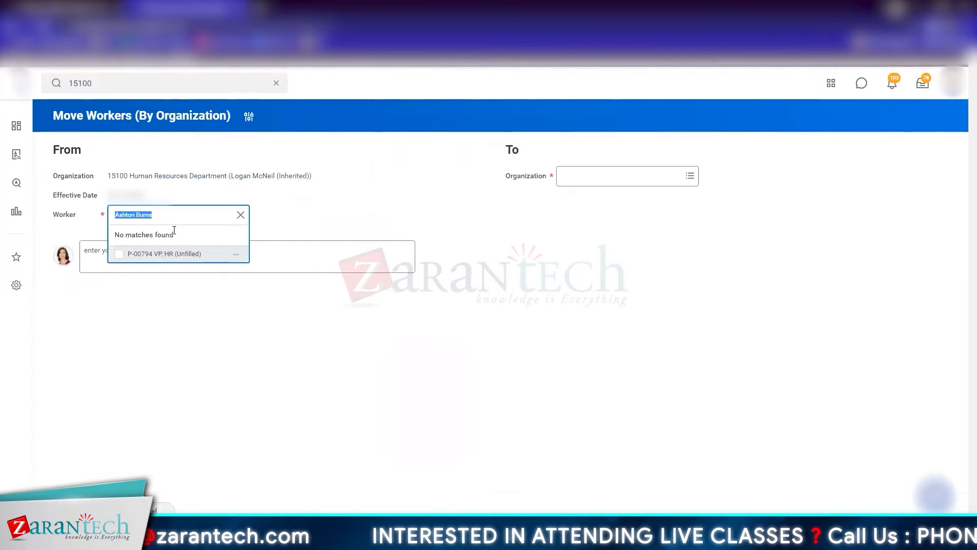
Step: Retry the worker lookup with the full name and with its last letter removed
left_click(185, 214)
key("Return")
left_click(184, 214)
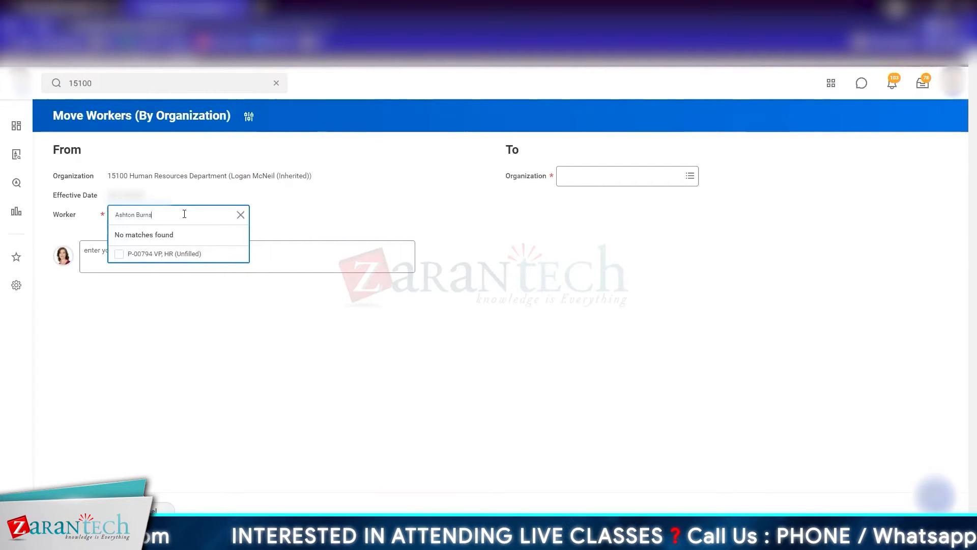
key("BackSpace")
key("Return")
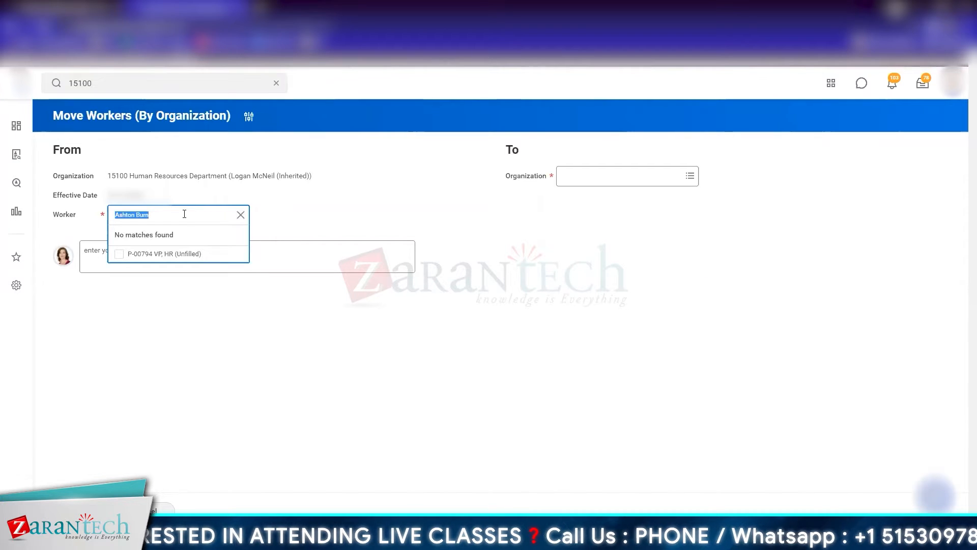
left_click(255, 224)
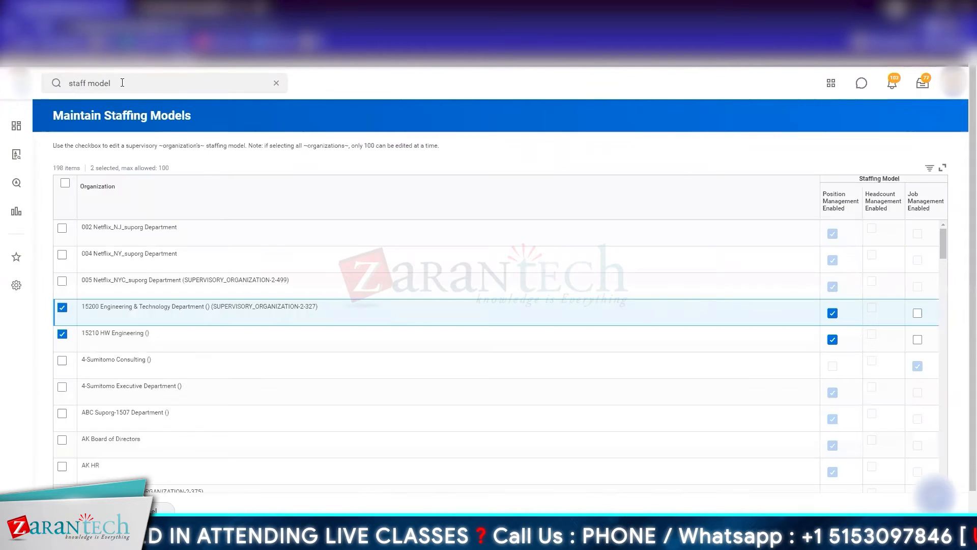
Step: Search for 15100 from the Maintain Staffing Models page, discard the unsaved changes and open 15100 Human Resources Department
left_click(122, 83)
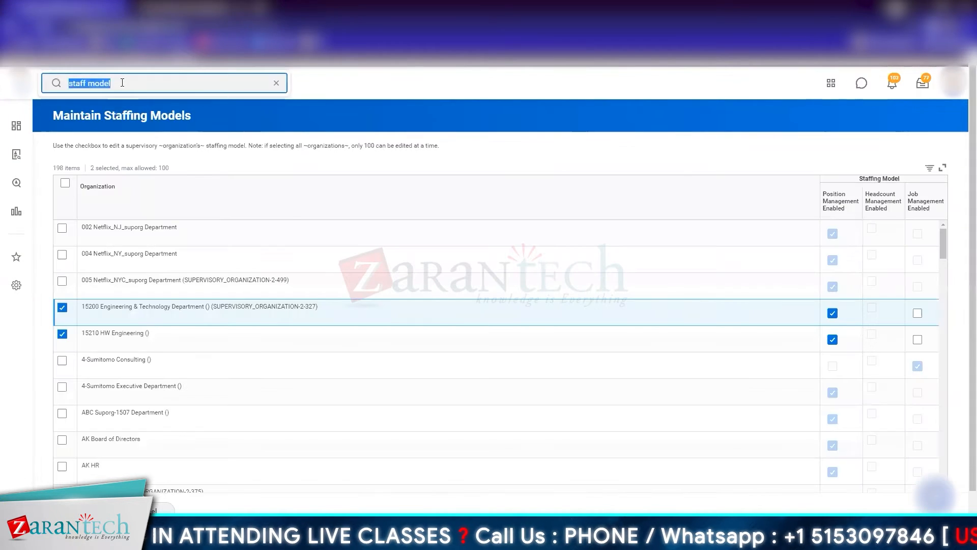
type("15100")
key("Return")
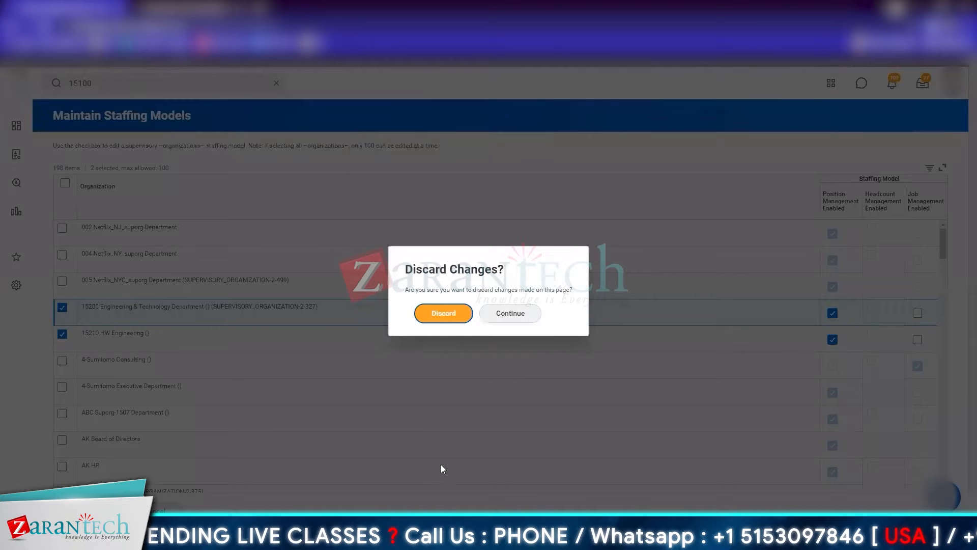
key("Return")
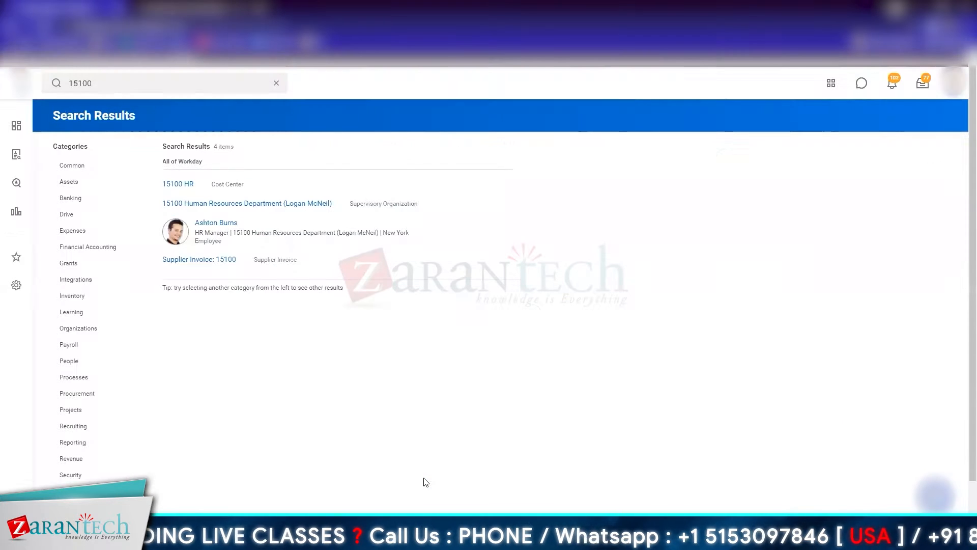
left_click(246, 204)
Step: Look through the HR Manager worker's related actions, including Job Change and Organization, for a way to move the worker
mouse_move(116, 316)
left_click(115, 312)
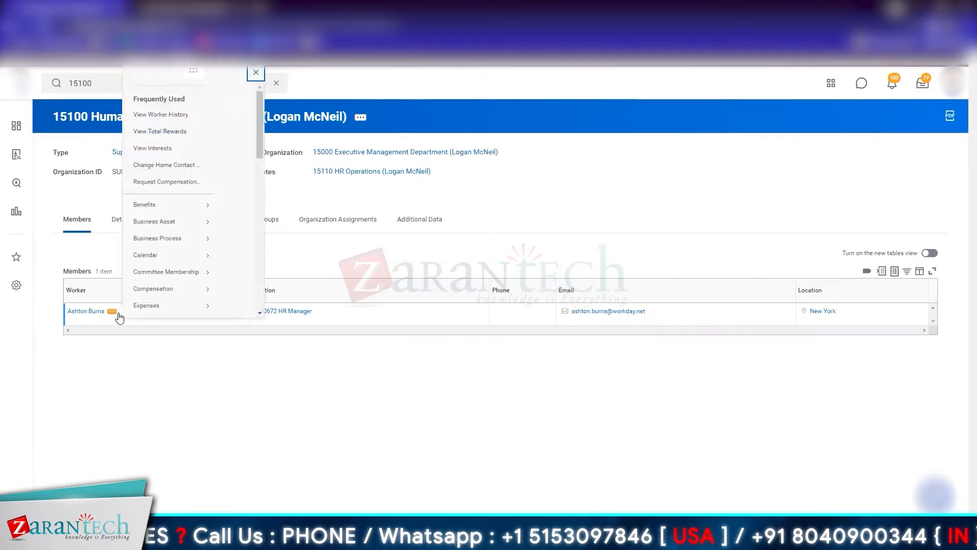
scroll(166, 266, "down", 3)
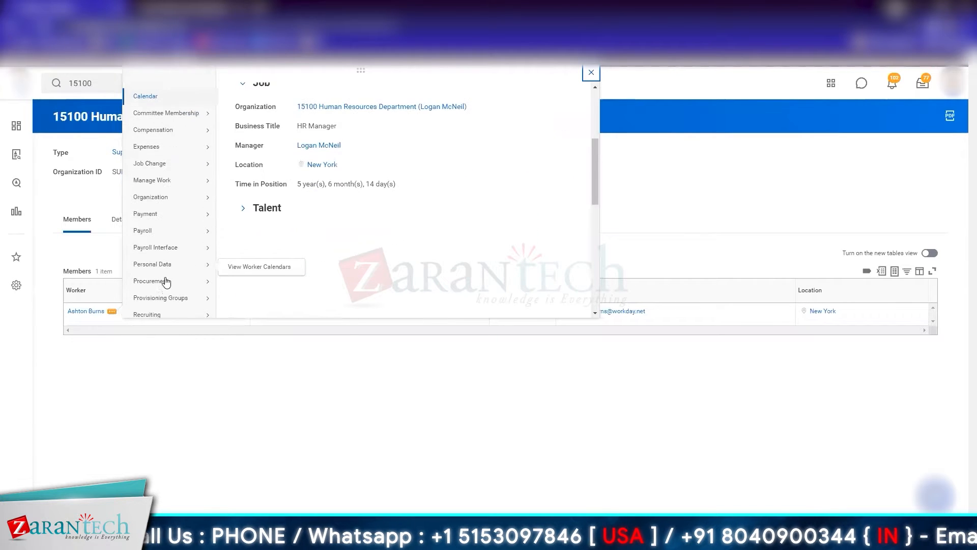
mouse_move(170, 299)
scroll(170, 299, "down", 5)
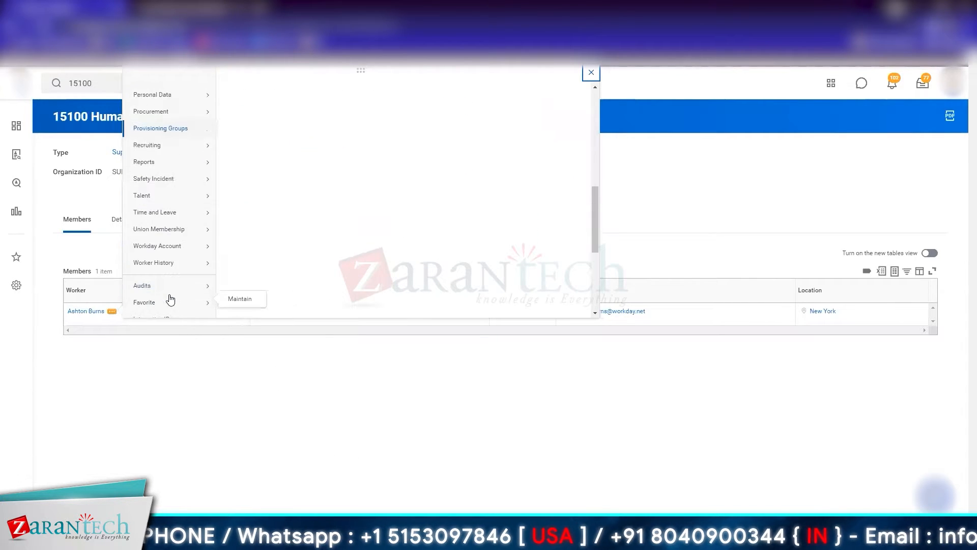
scroll(172, 159, "up", 6)
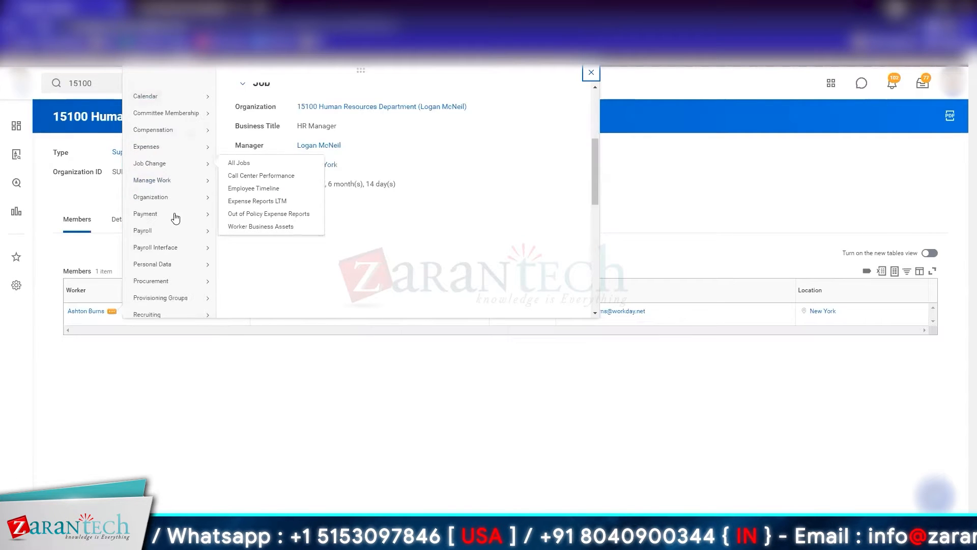
mouse_move(186, 200)
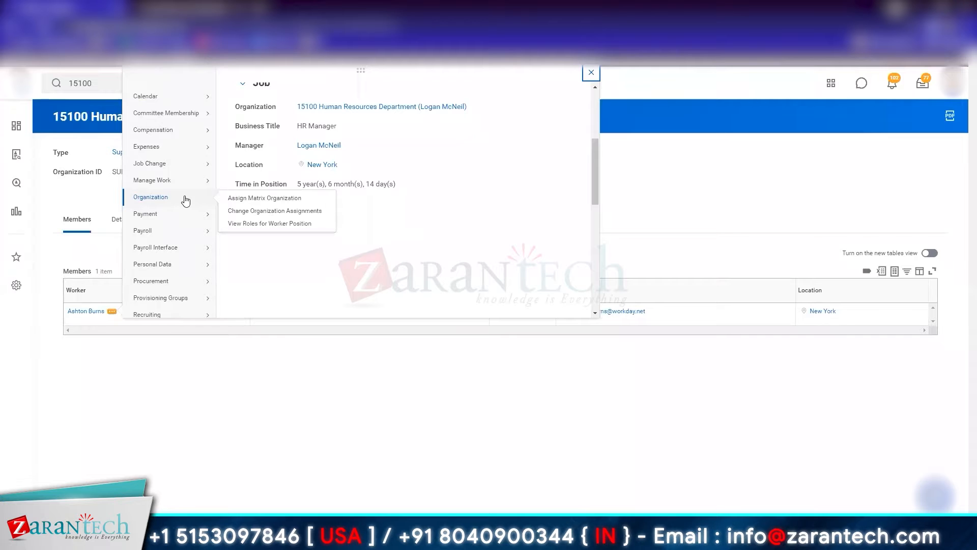
left_click(232, 365)
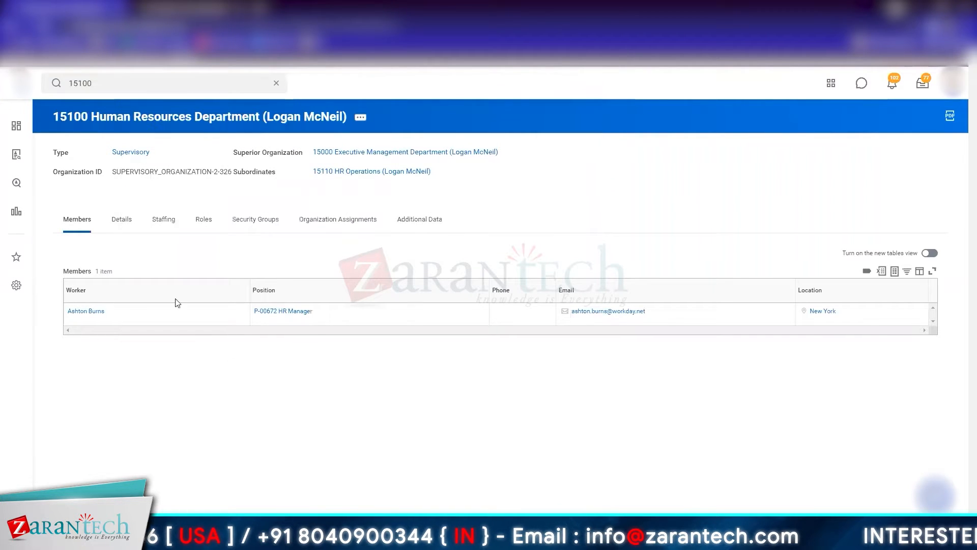
Step: Open the subordinate organization 15110 HR Operations and copy the name of its Organization Development Specialist
left_click(395, 172)
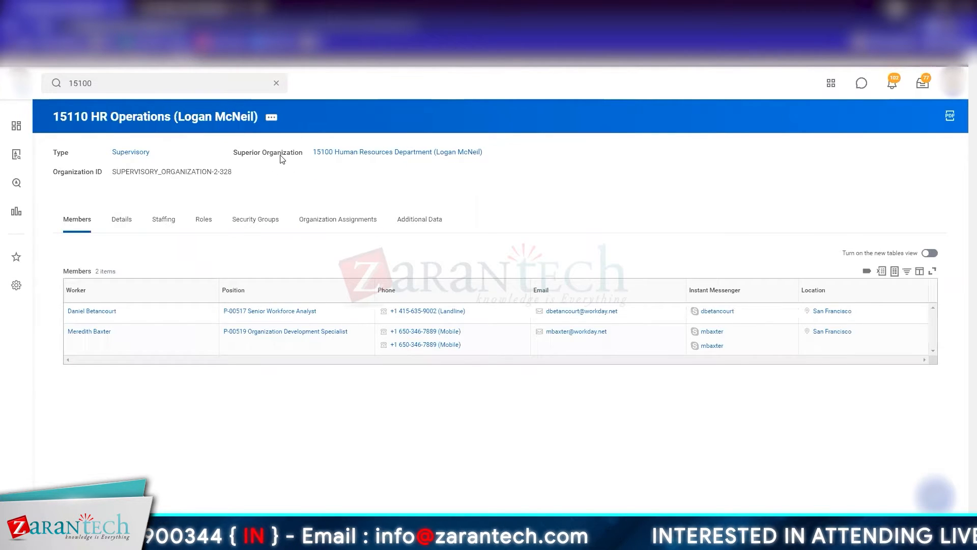
left_click(271, 118)
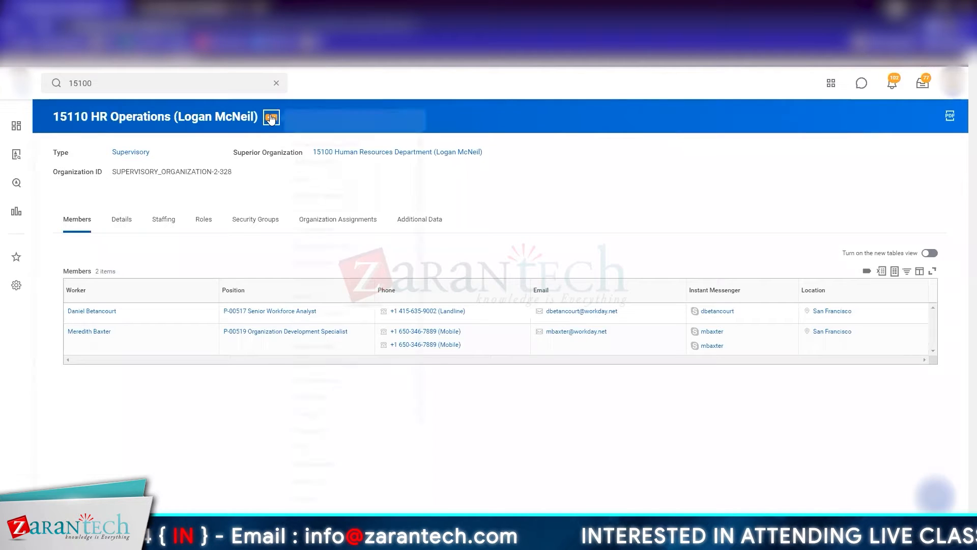
right_click(83, 333)
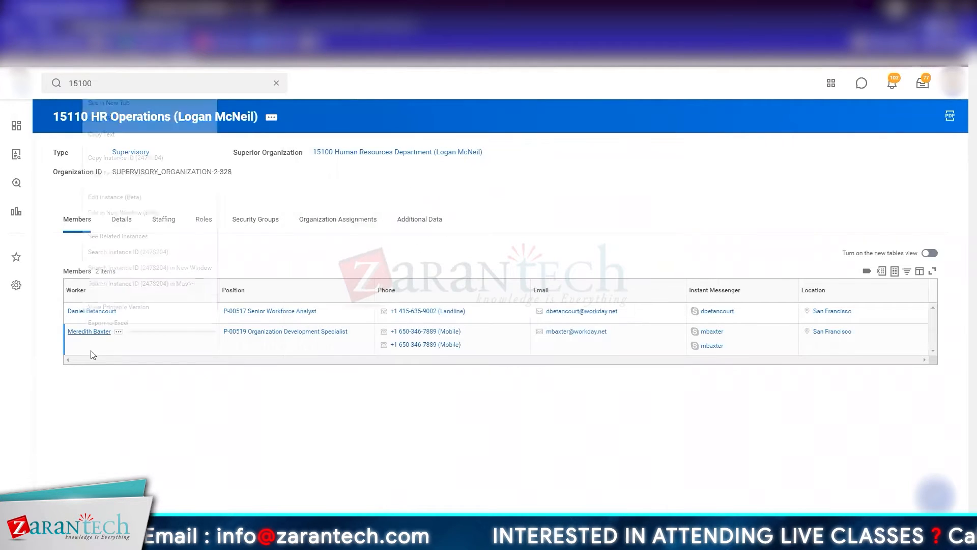
left_click(102, 136)
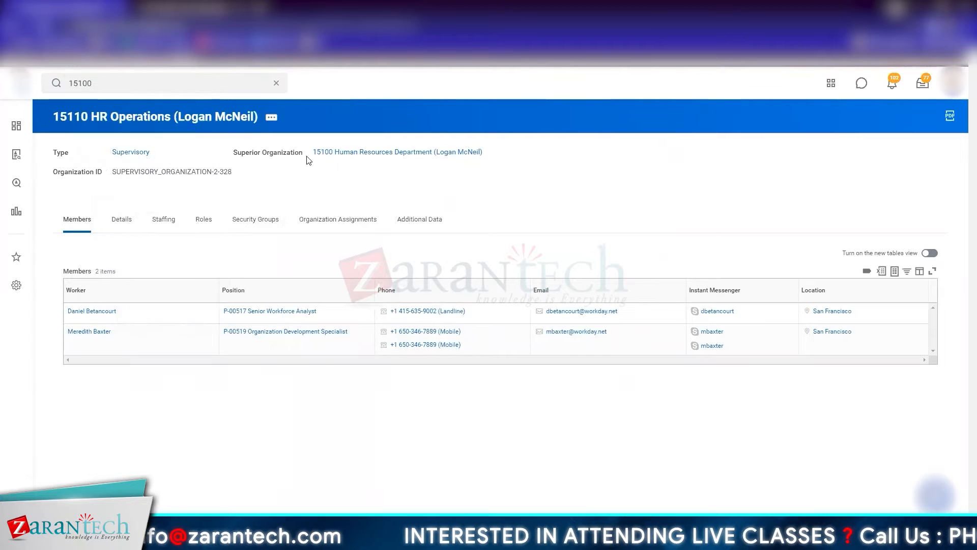
Step: Start Move Workers (By Organization) from 15110 HR Operations and select the Organization Development Specialist P-00519 as the worker
left_click(271, 117)
mouse_move(336, 483)
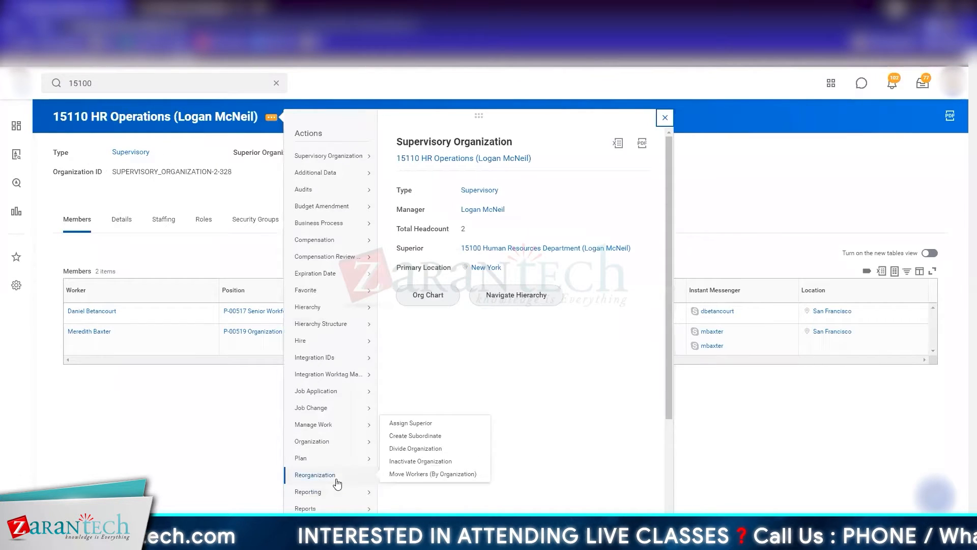
left_click(420, 475)
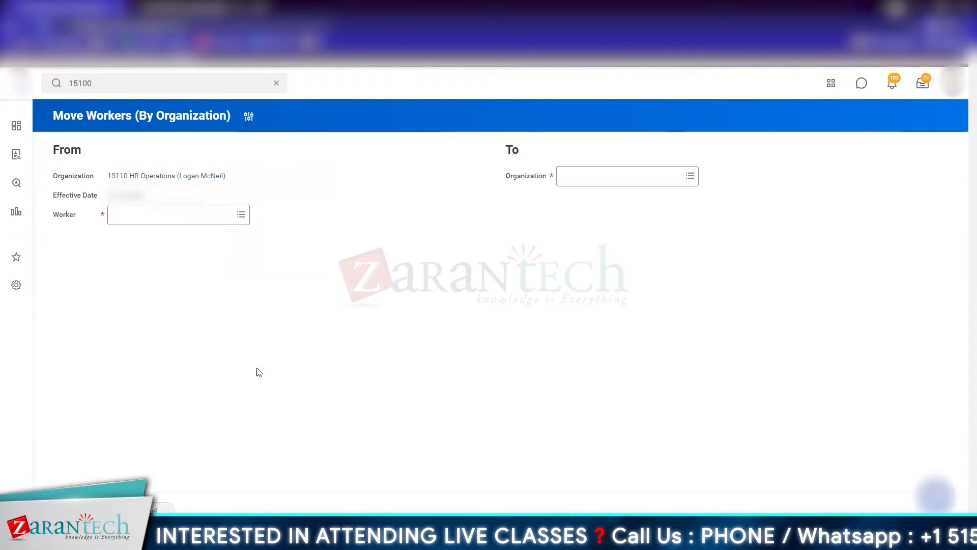
left_click(153, 216)
type("Meredith Baxter")
key("Return")
left_click(313, 213)
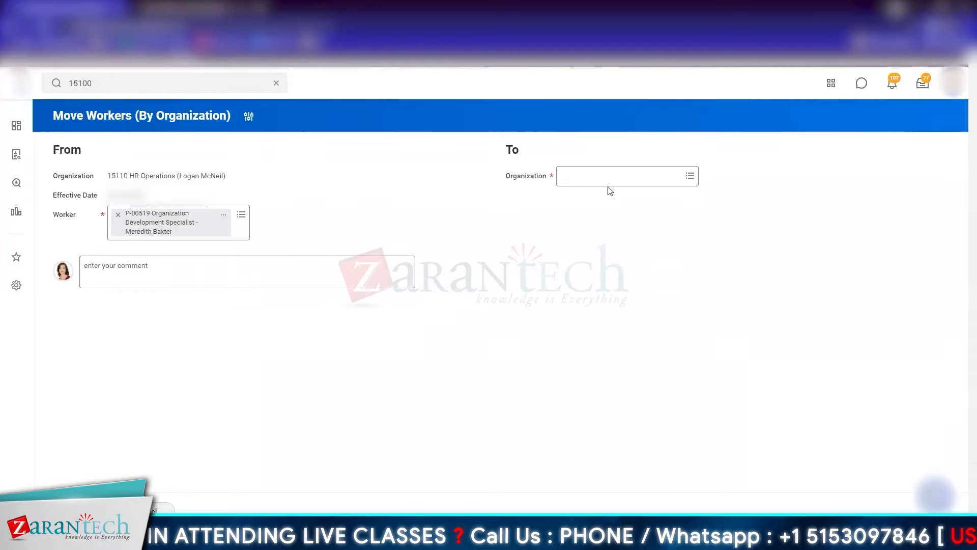
Step: Try to find the destination organization by searching for 15220 and for Hw designer
left_click(604, 184)
type("15220")
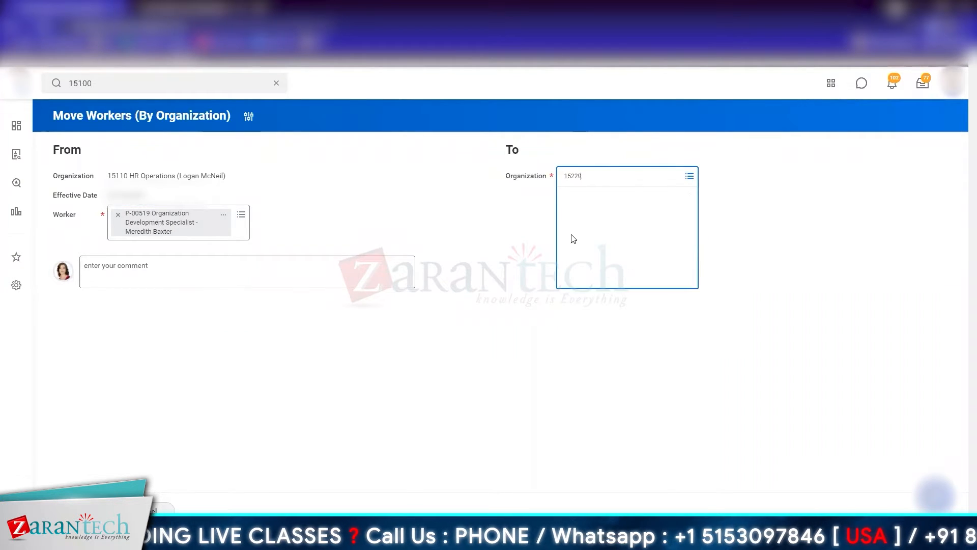
key("Return")
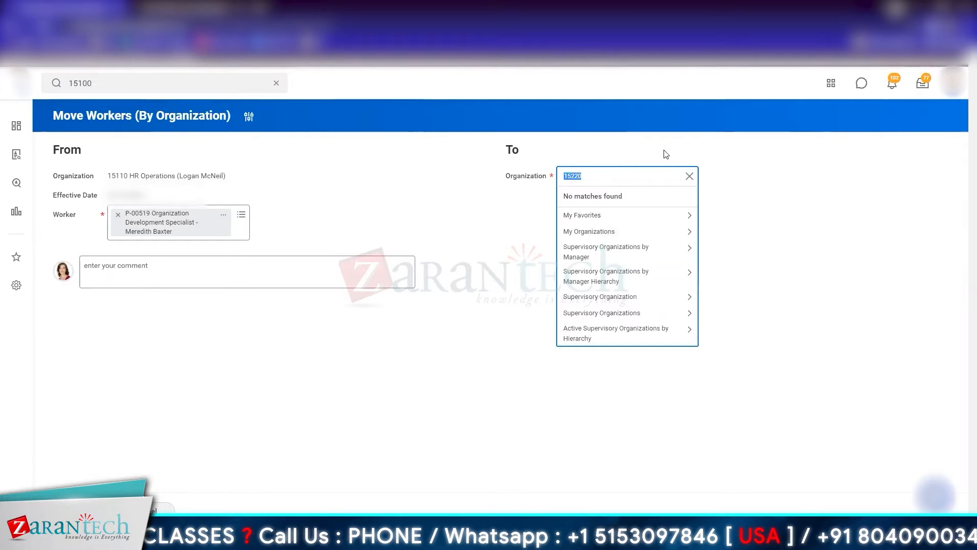
type("HE design")
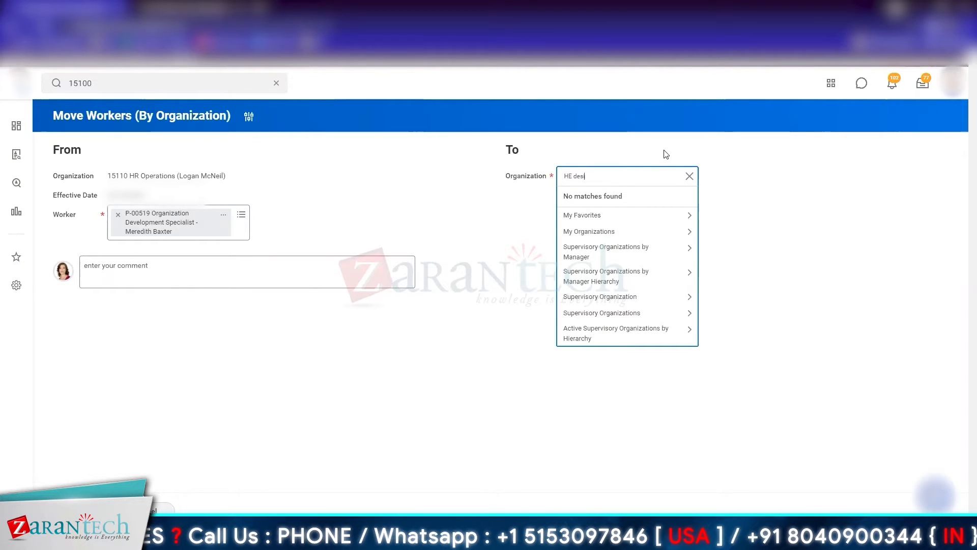
type("er")
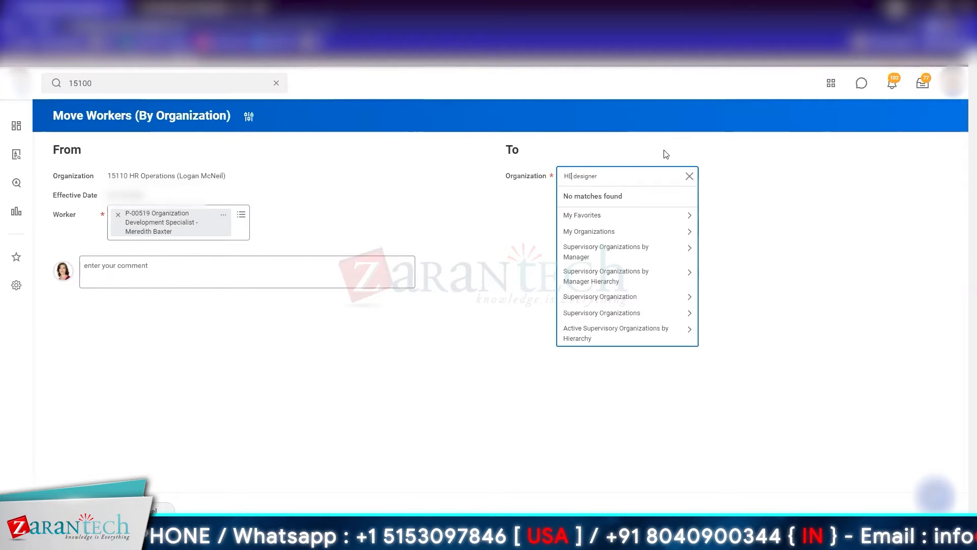
key("BackSpace")
type("w")
key("Return")
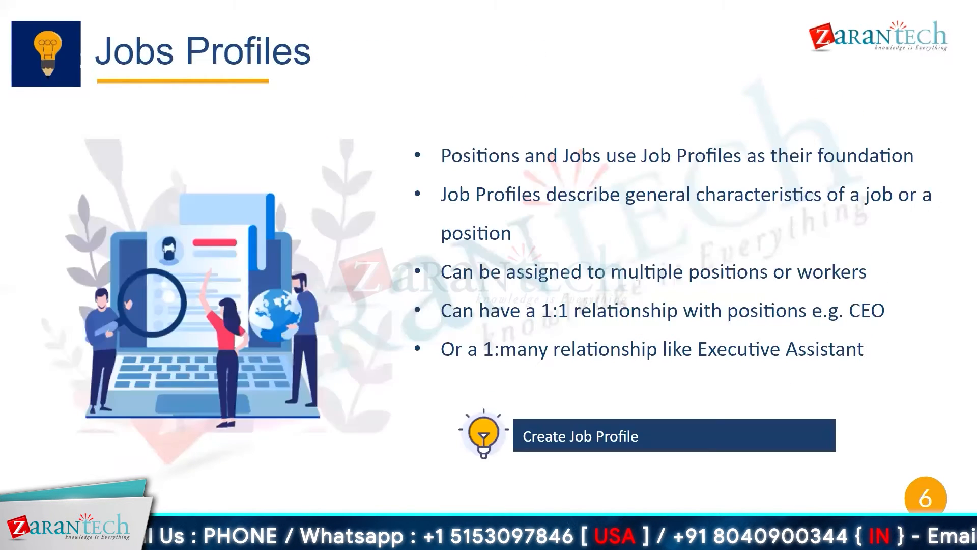
Step: Discard the worker move, reopen 15100 Human Resources Department from the 15100 search and view its staffing details
key("Left")
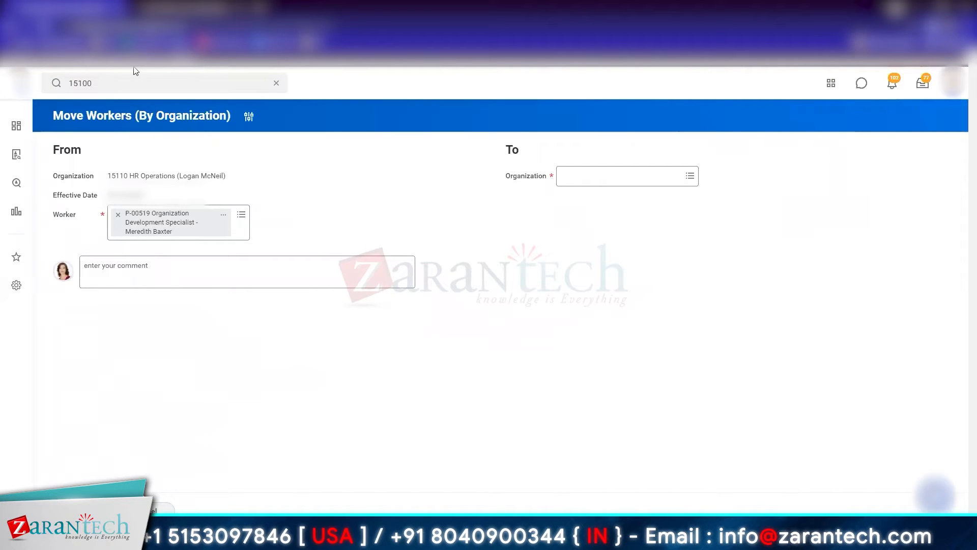
key("Return")
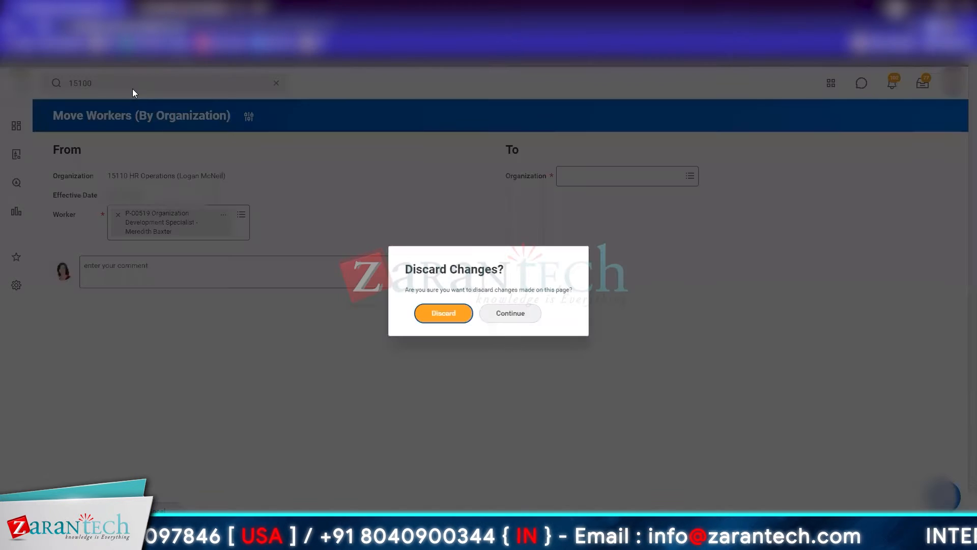
key("Return")
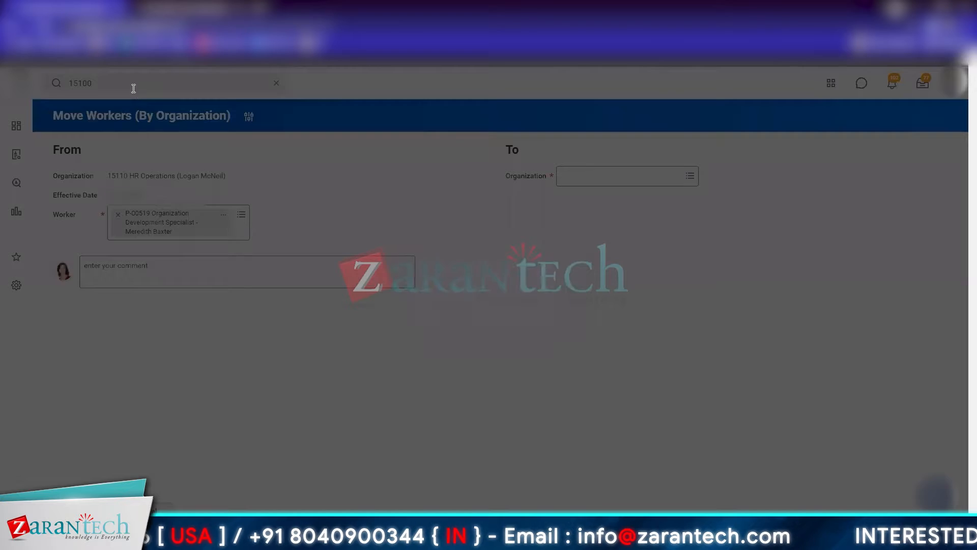
left_click(219, 203)
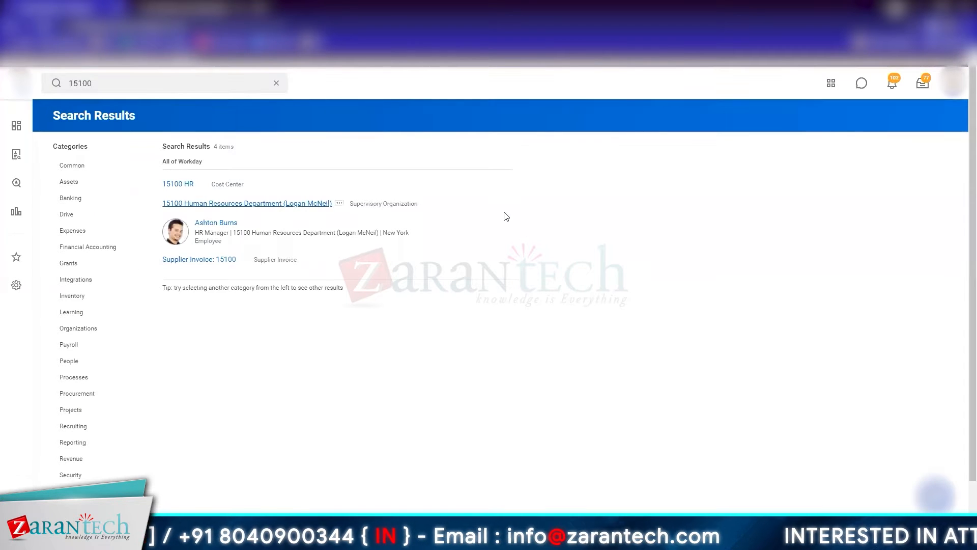
left_click(163, 221)
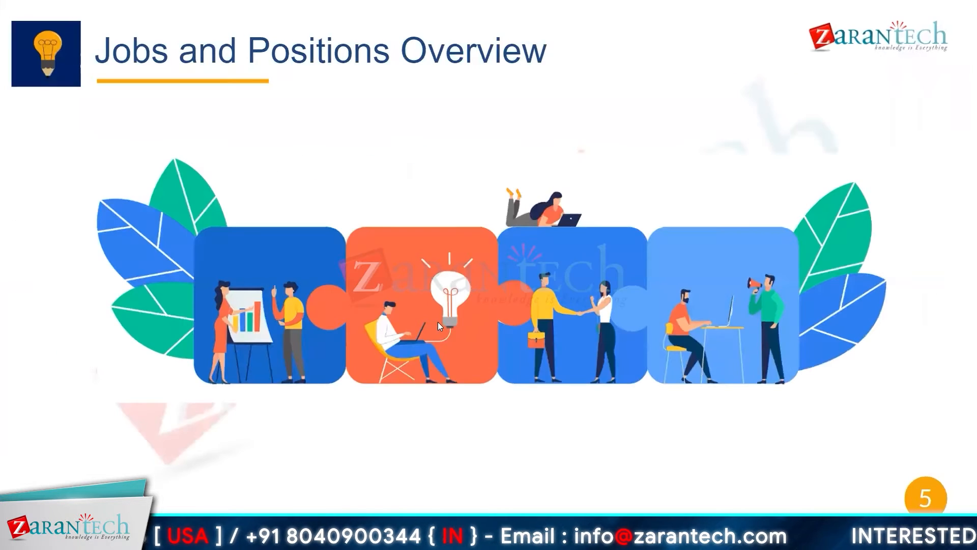
Step: Open the unfilled position P-00794 VP, HR and view its position overview, requisitions and incumbent
left_click(384, 208)
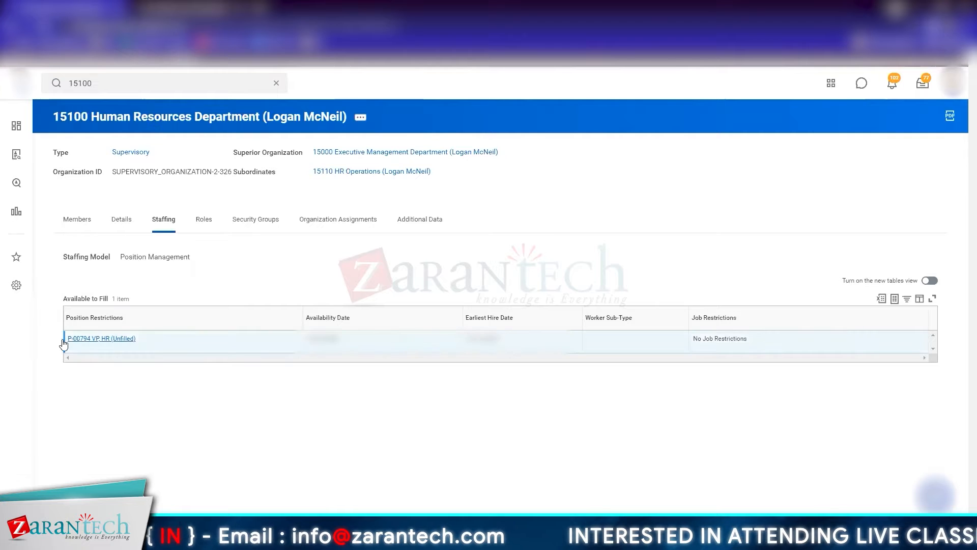
left_click(102, 345)
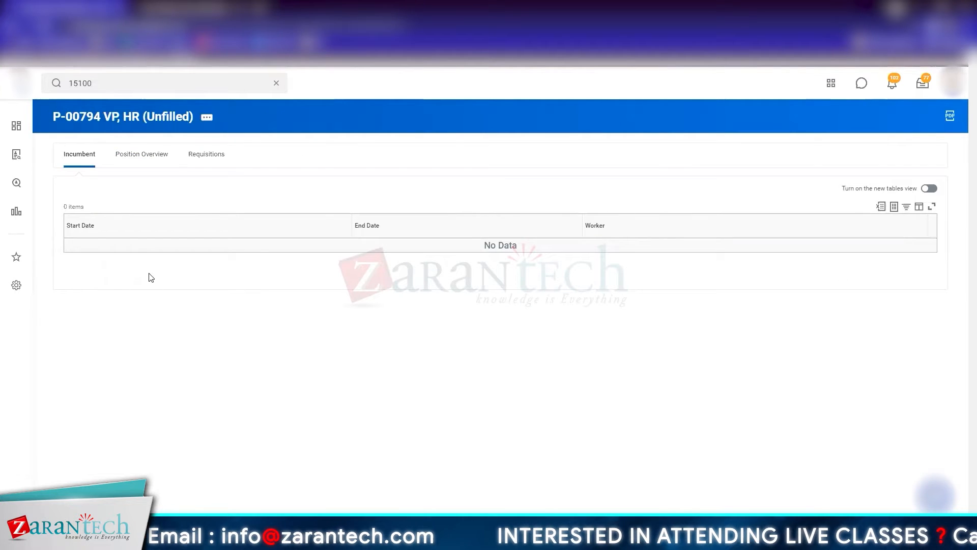
left_click(168, 154)
left_click(216, 156)
left_click(77, 155)
Step: Search for 15100 again and return to the 15100 Human Resources Department's member list
left_click(125, 83)
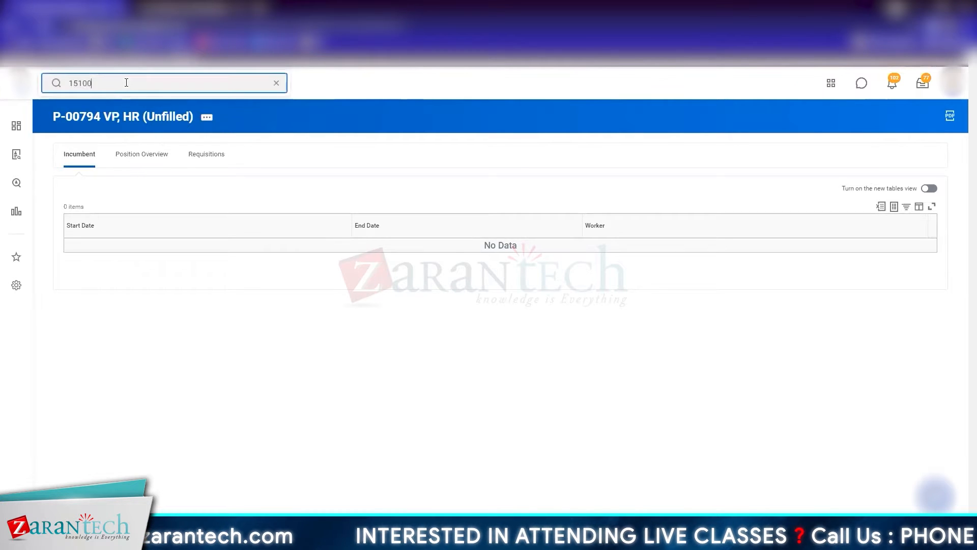
key("BackSpace")
key("BackSpace")
key("BackSpace")
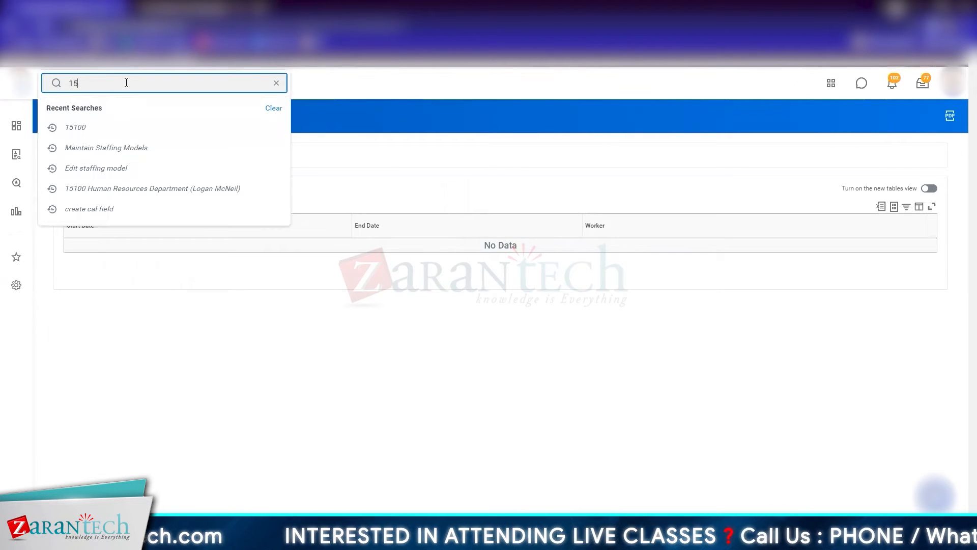
type("100")
key("Return")
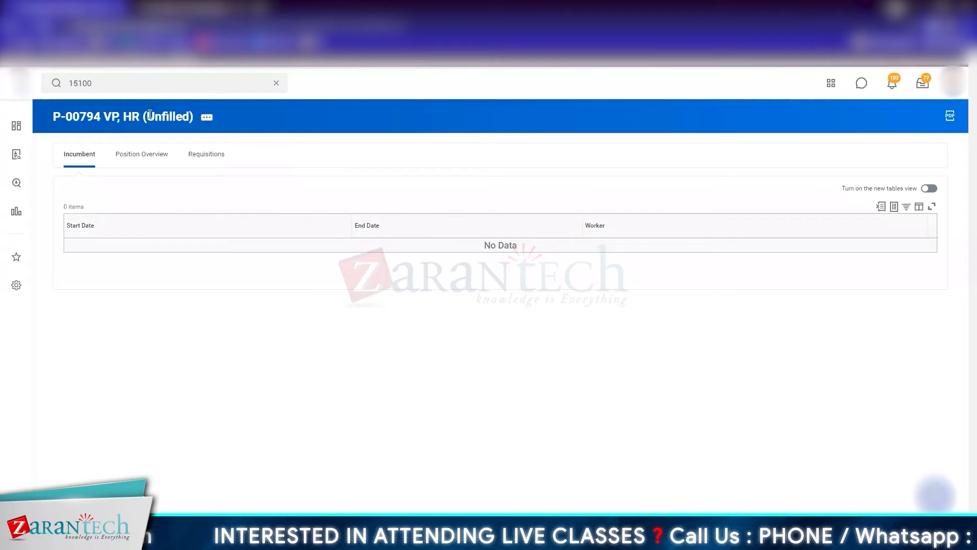
left_click(230, 204)
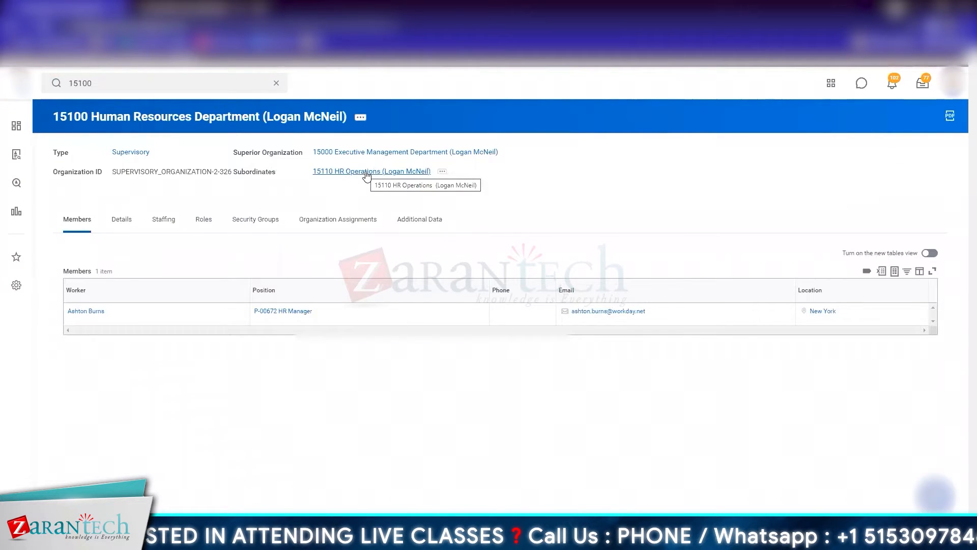
Step: Open the HR Manager's worker profile, go to the HR Manager job profile and review its overview details
left_click(92, 312)
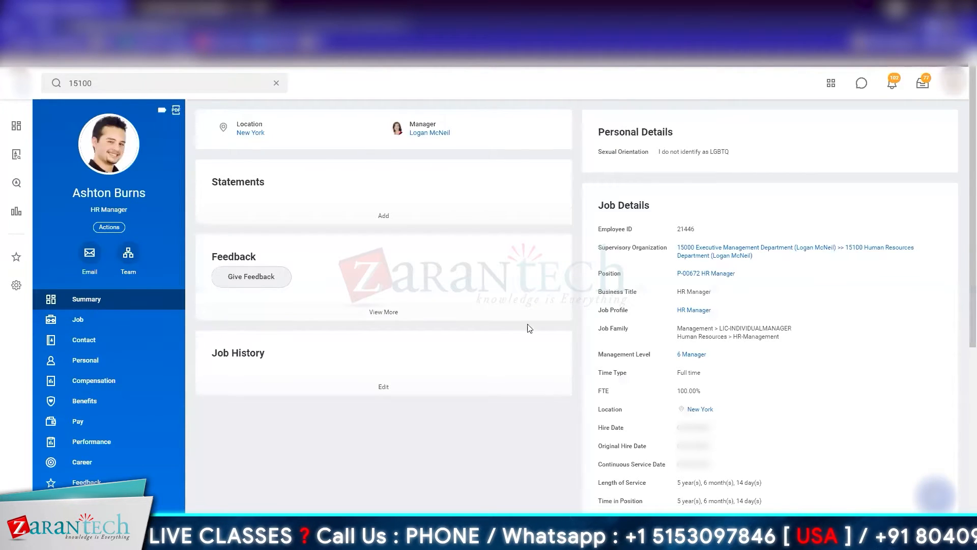
left_click(702, 311)
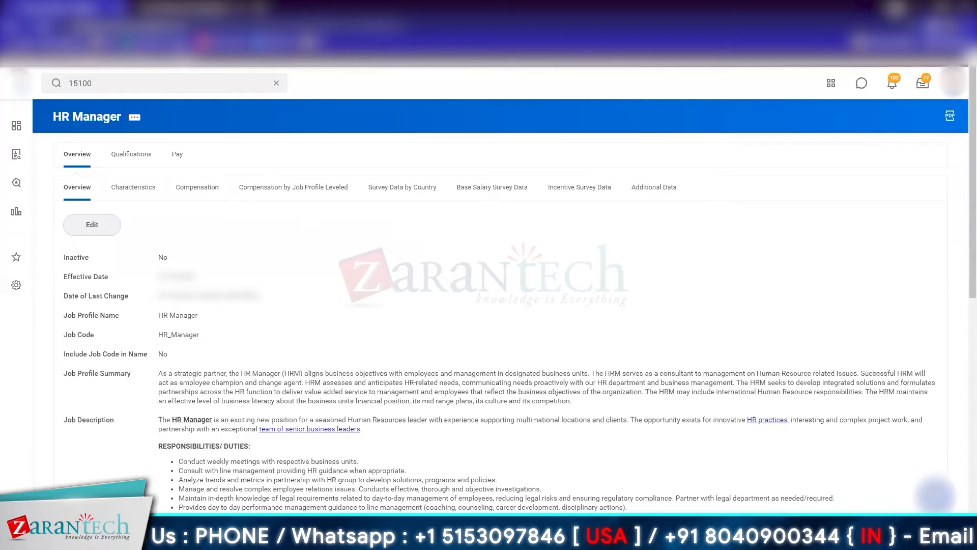
scroll(255, 294, "down", 10)
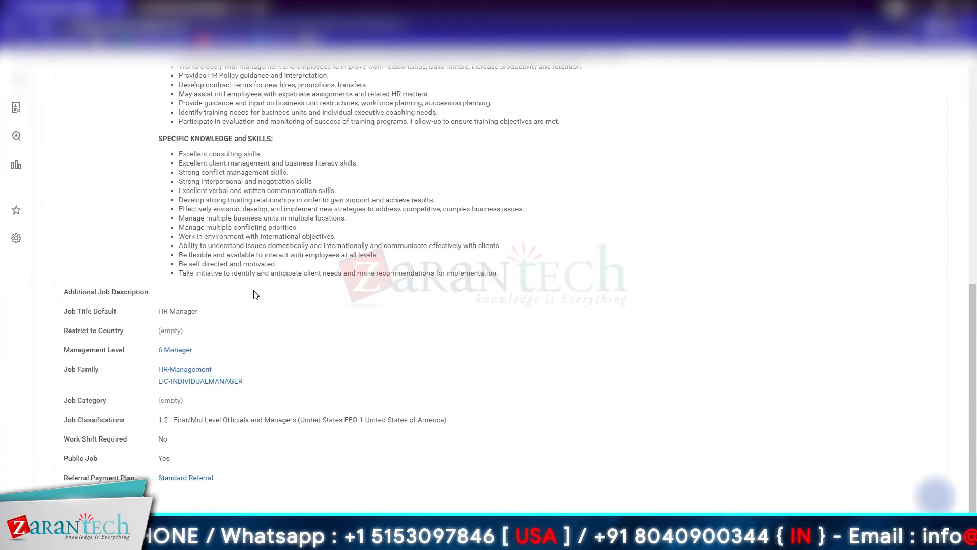
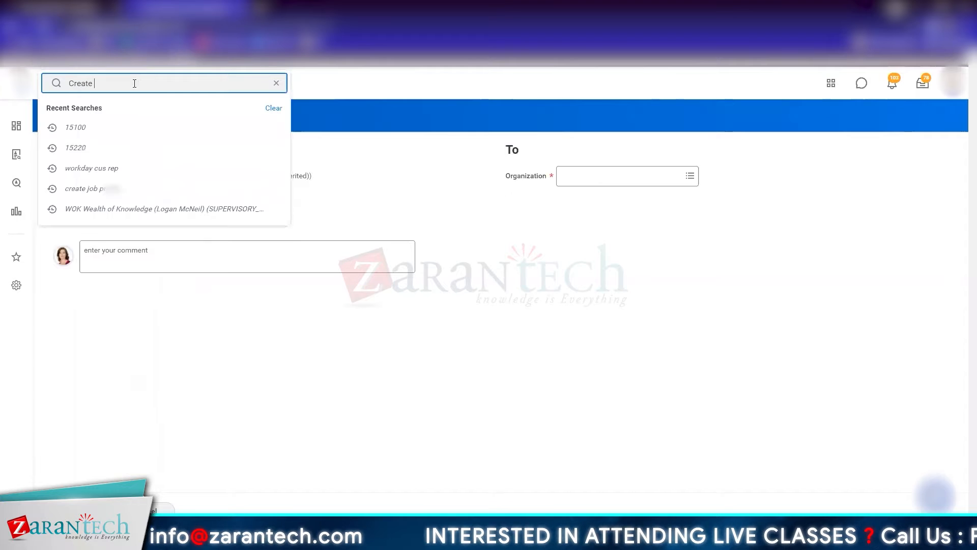
Step: Search for the Create Job Profile task, open it and continue with an effective date entered
type("rofile")
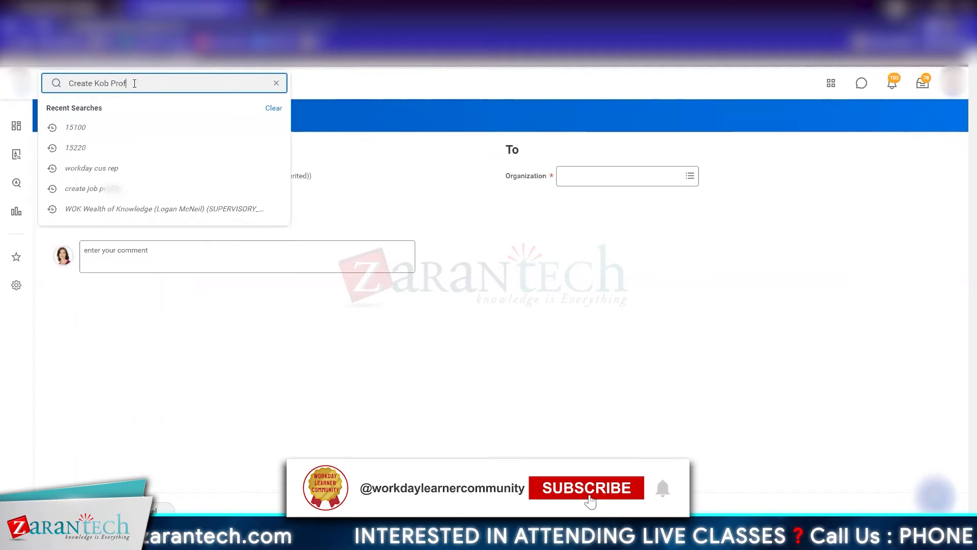
key("Left")
key("Left")
key("Left")
key("Left")
key("Left")
key("Left")
key("Left")
key("Left")
key("Left")
key("Left")
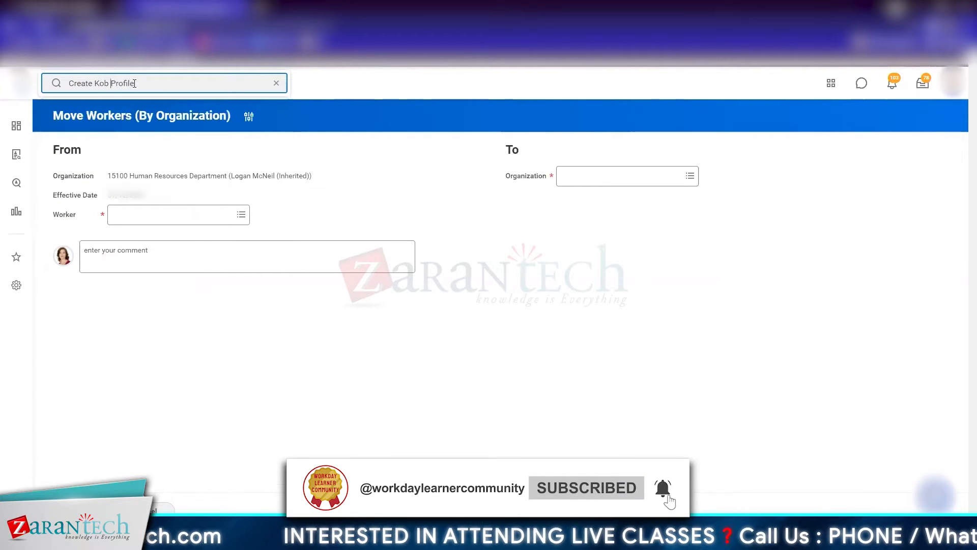
key("BackSpace")
type("J")
key("Return")
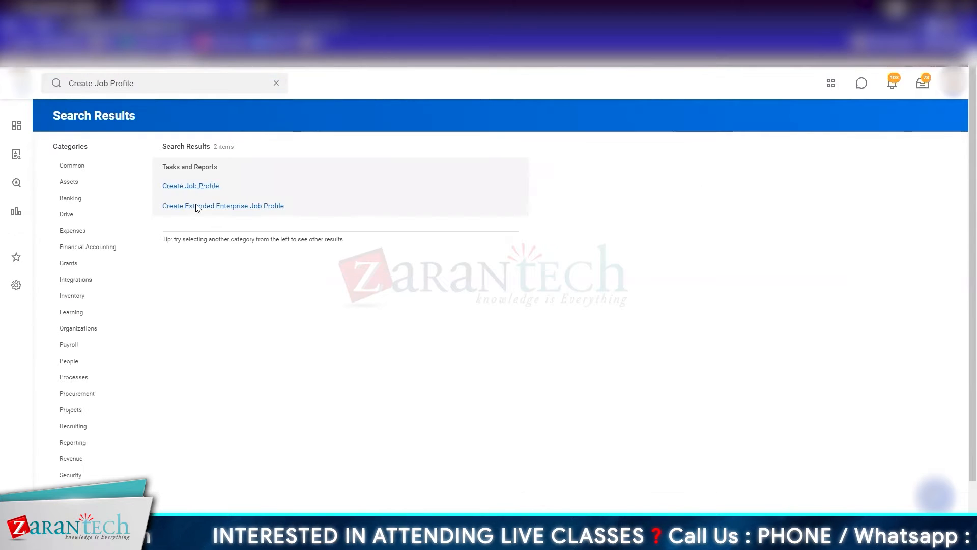
left_click(187, 191)
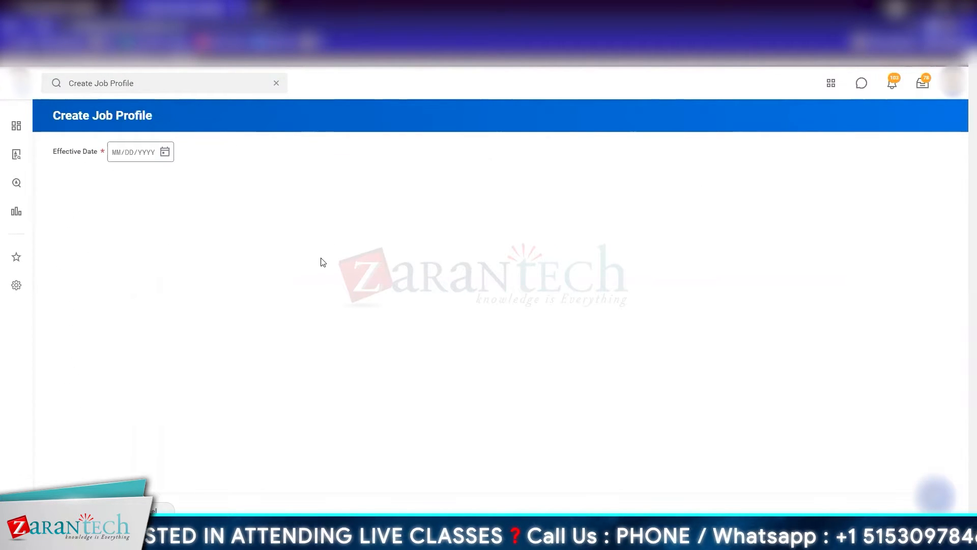
left_click(162, 152)
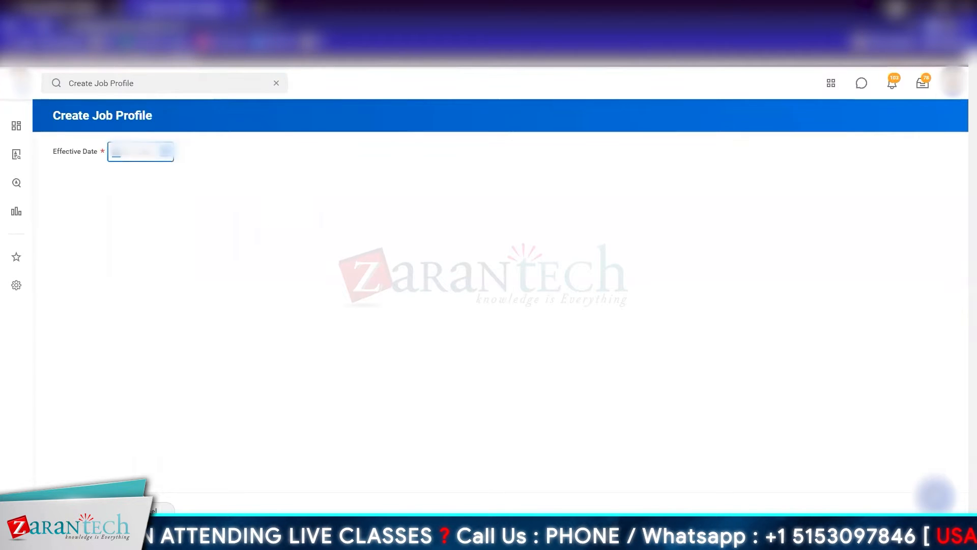
left_click(82, 510)
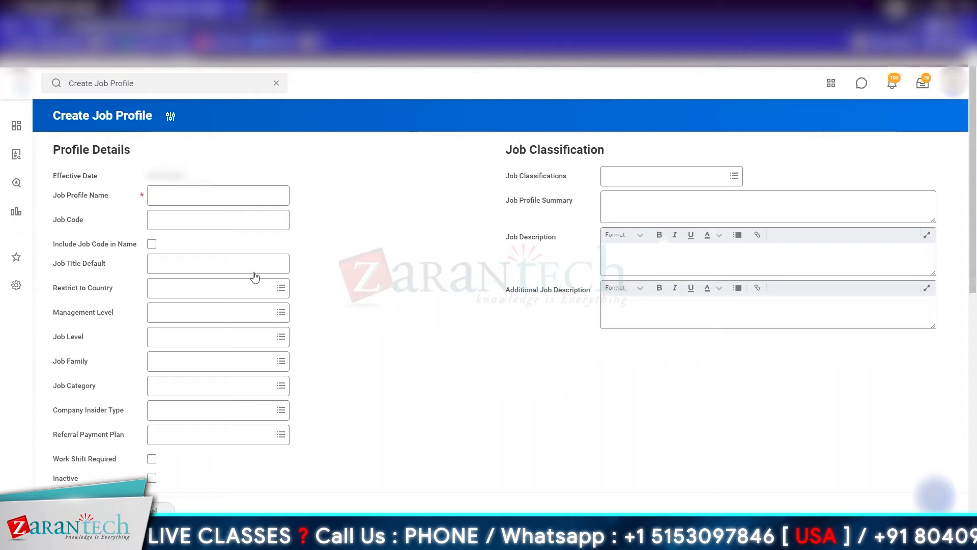
Step: Name the new job profile ZT Chief Executive Offier
left_click(220, 193)
type("ZT Chief Execu")
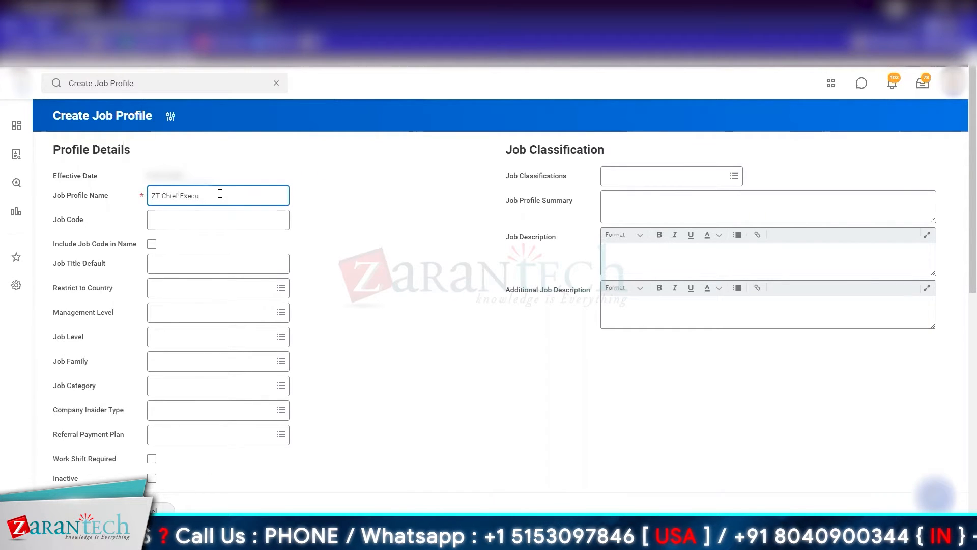
type("tive Officer")
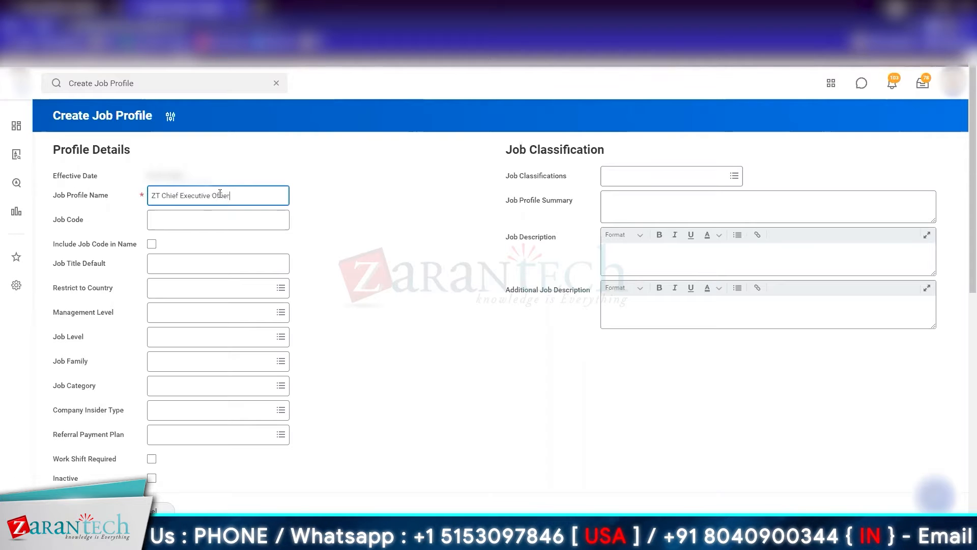
left_click(392, 234)
left_click(239, 219)
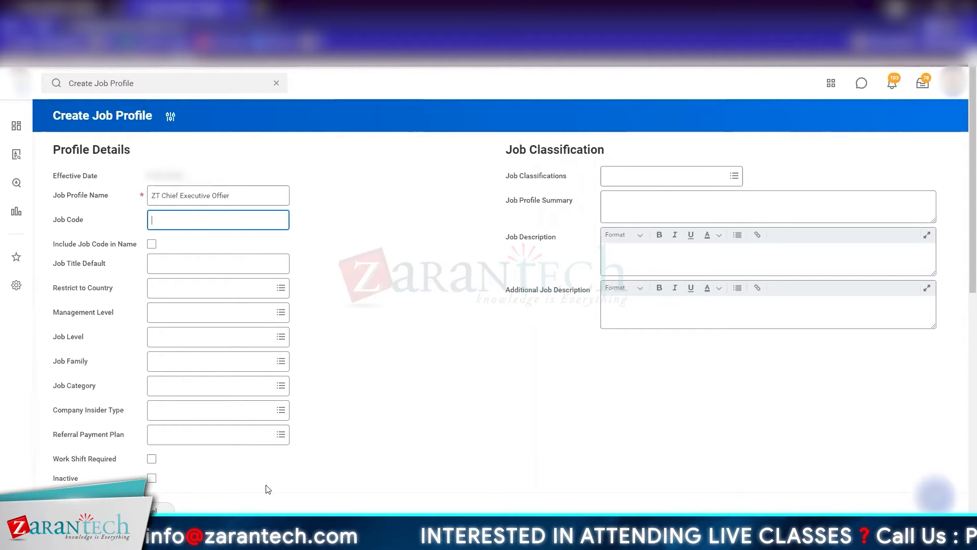
Step: Set the job profile's default job title to ZT Chief Executive Offier
left_click(214, 267)
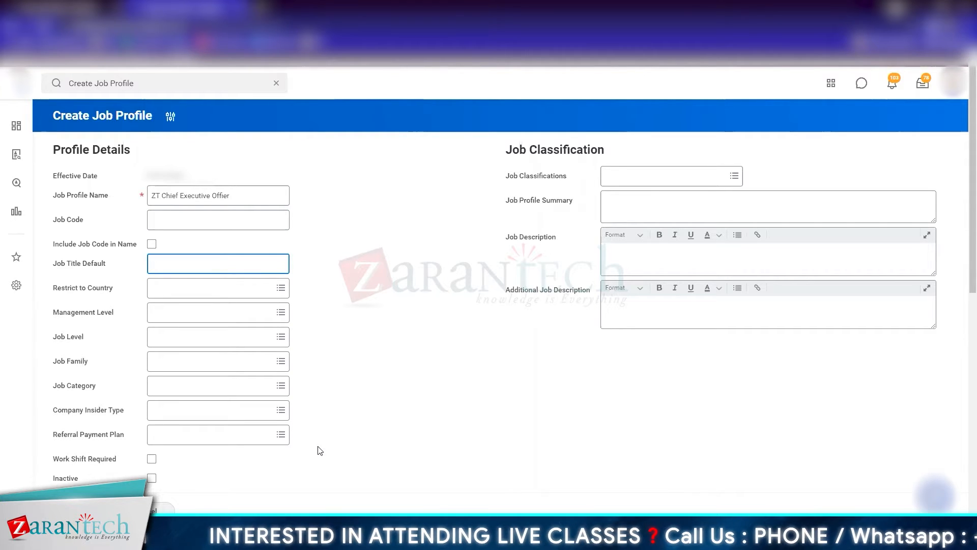
type("Chief Executive Offier")
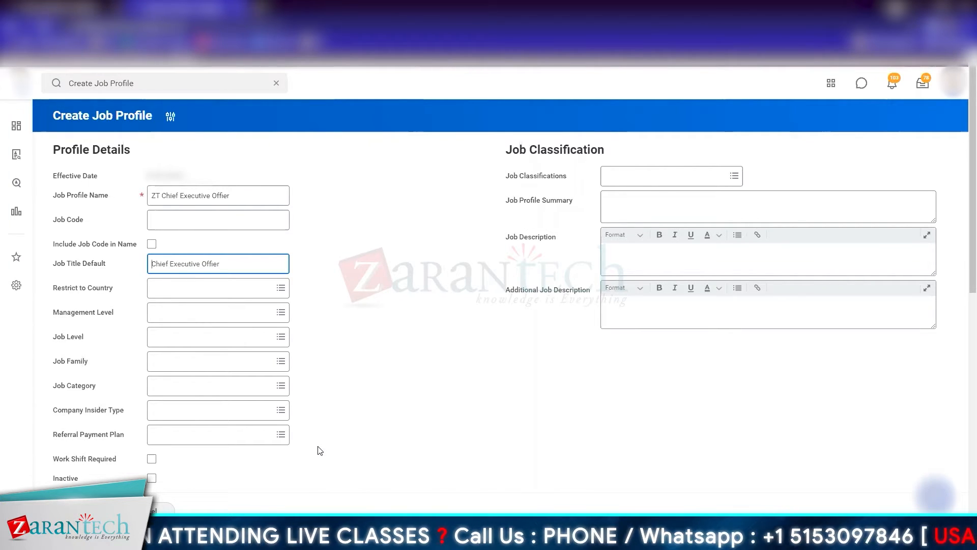
key("Home")
type("ZT")
key("Tab")
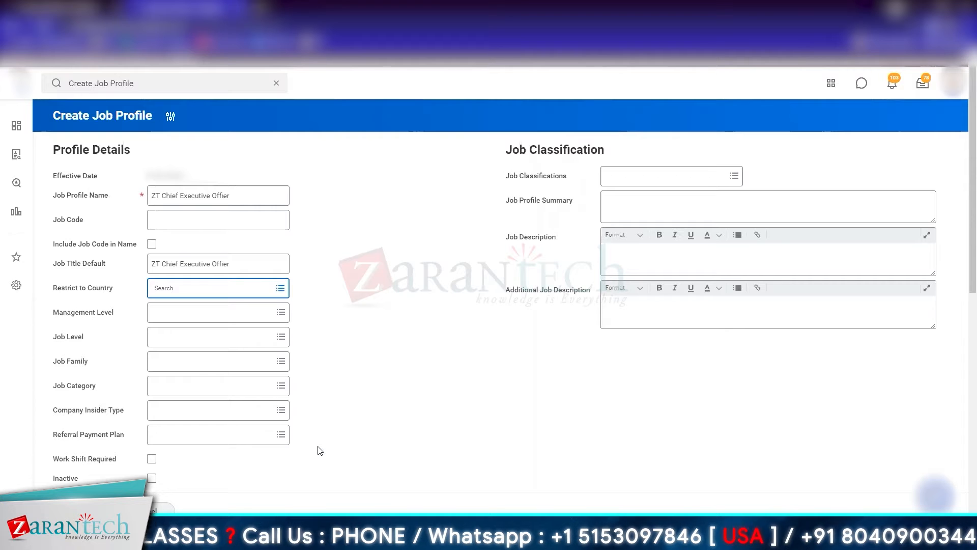
Step: Restrict the job profile to the countries United States of America, India and United Kingdom
type("U")
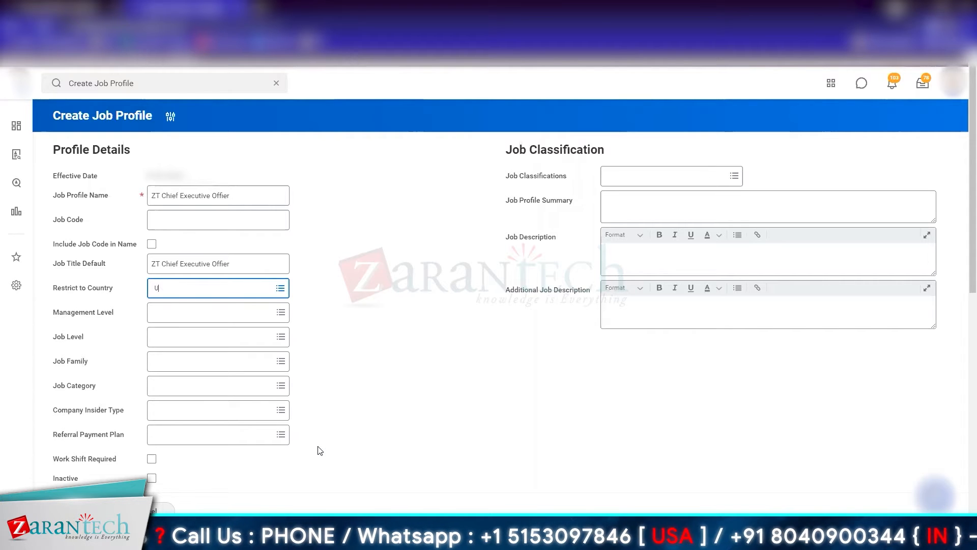
type("nited STates")
key("Return")
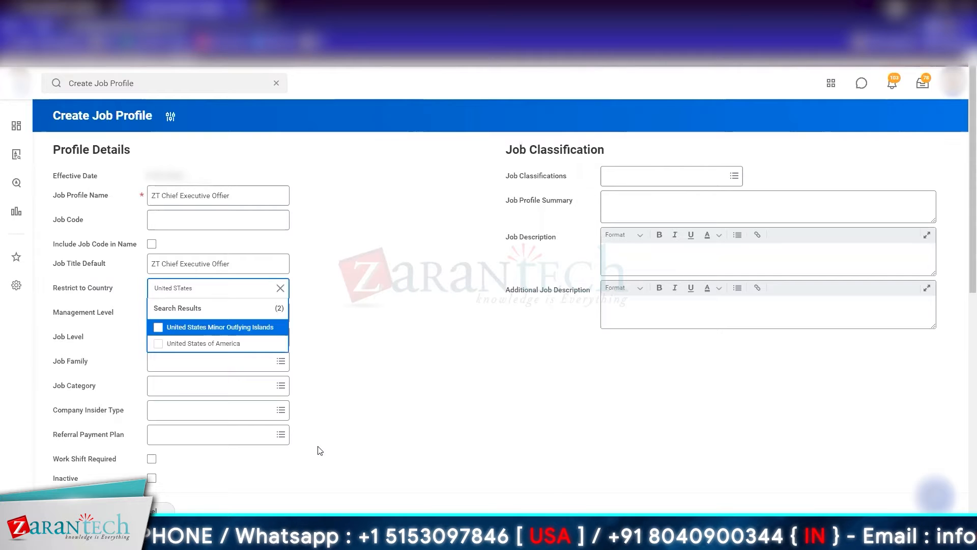
left_click(222, 343)
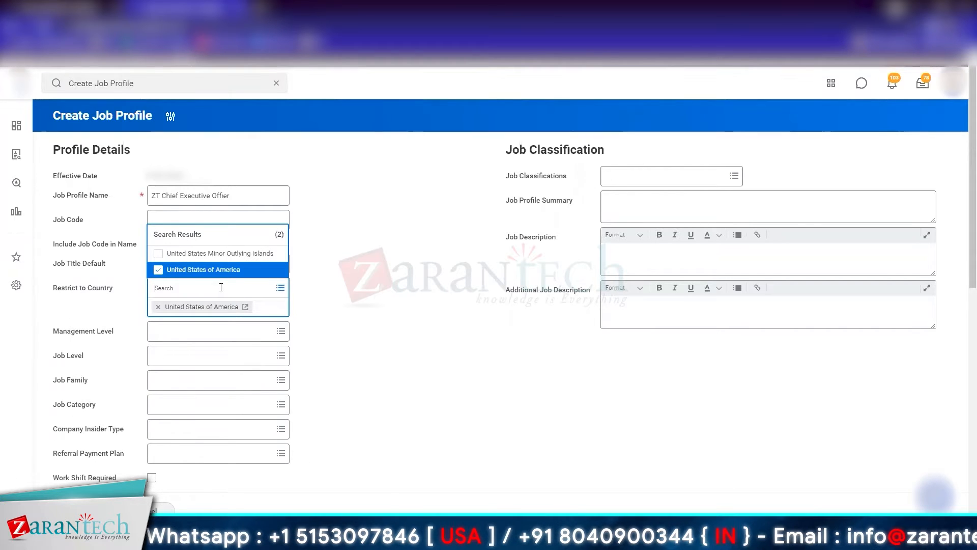
type("India")
key("Return")
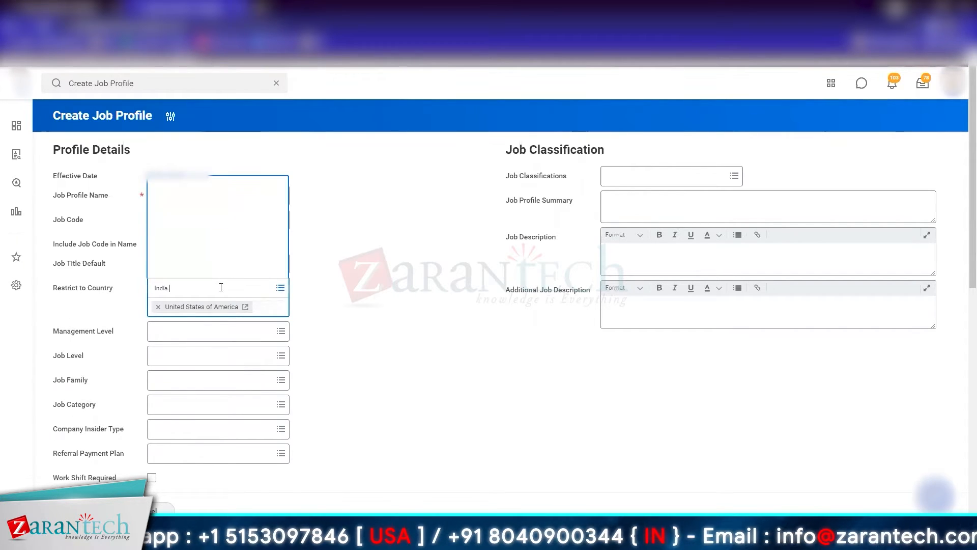
left_click(192, 256)
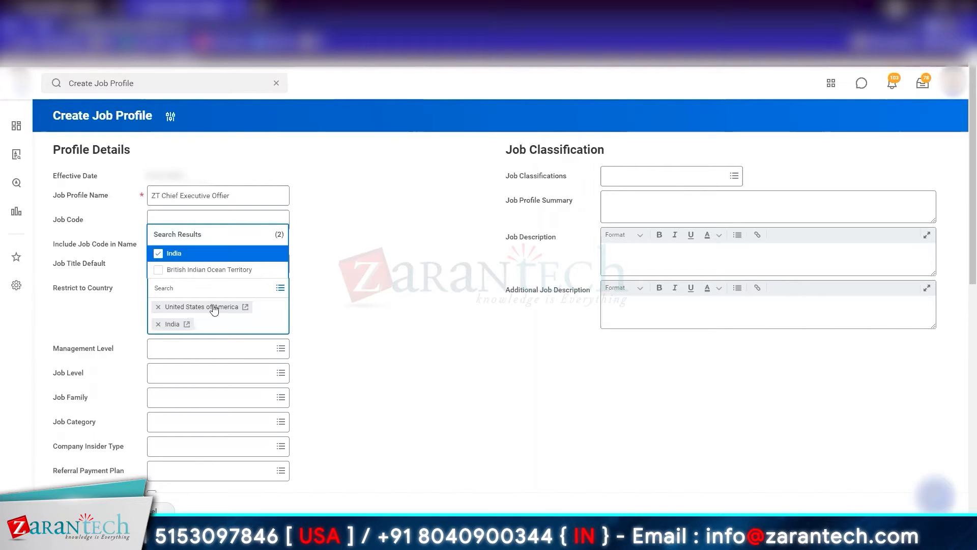
type("United")
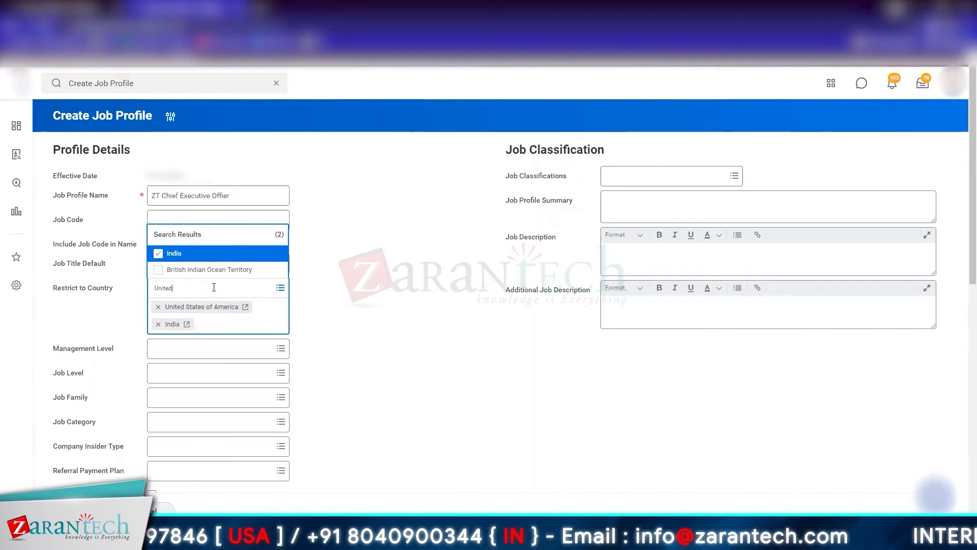
type(" Kingdom")
key("Return")
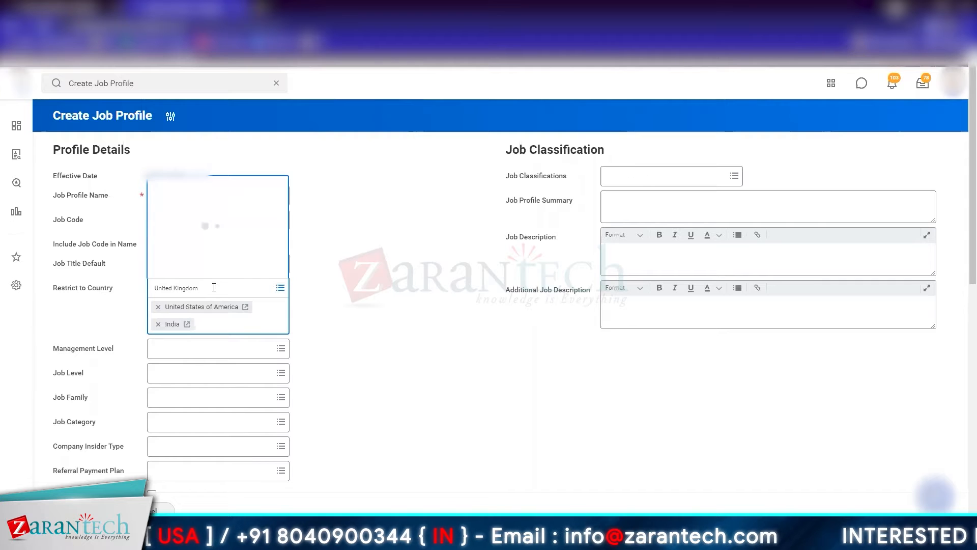
left_click(368, 335)
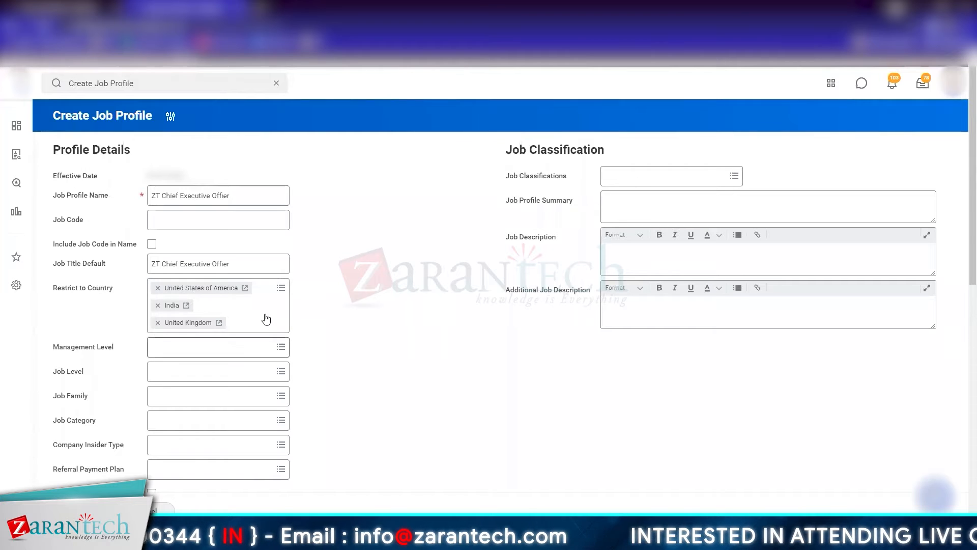
Step: Set the management level to 2 Chief Executive Officer and the job level to CEO
left_click(173, 349)
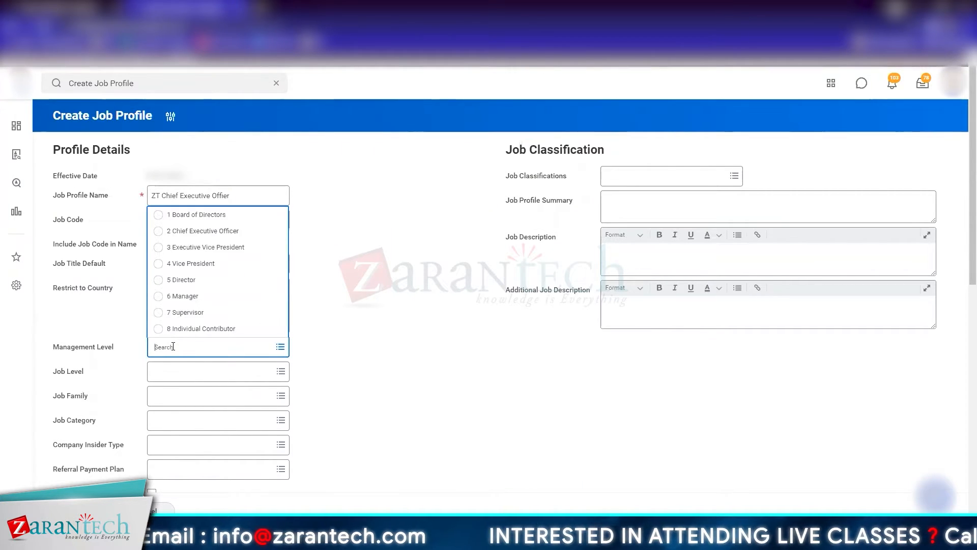
left_click(209, 232)
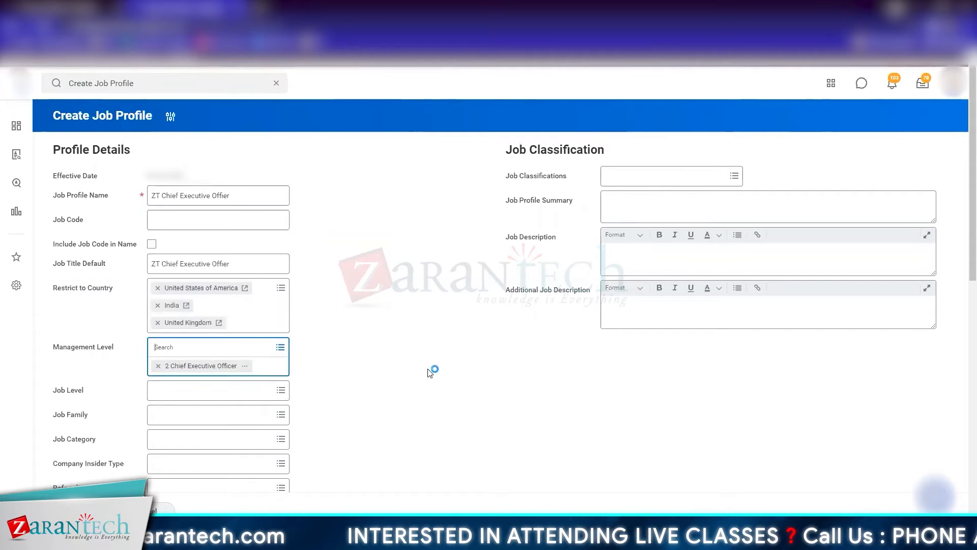
left_click(234, 374)
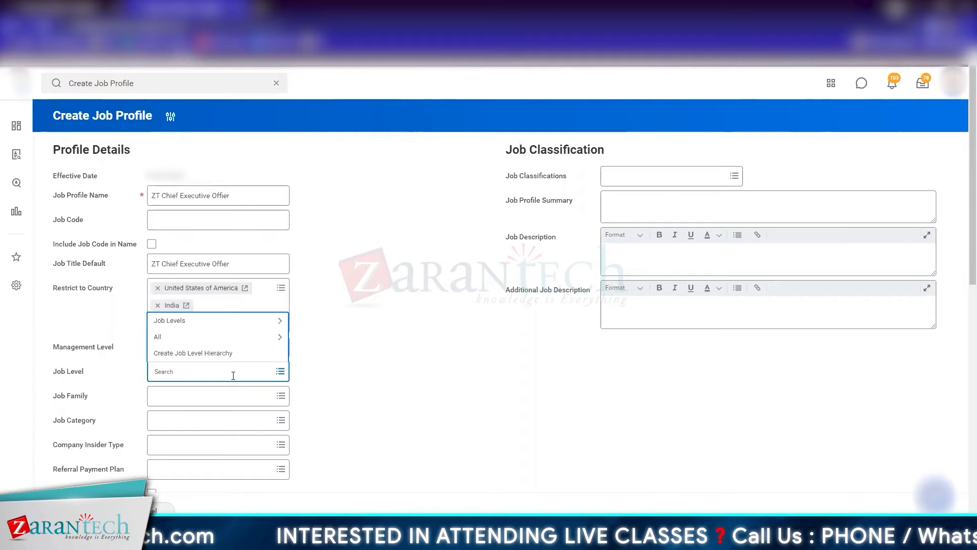
left_click(191, 337)
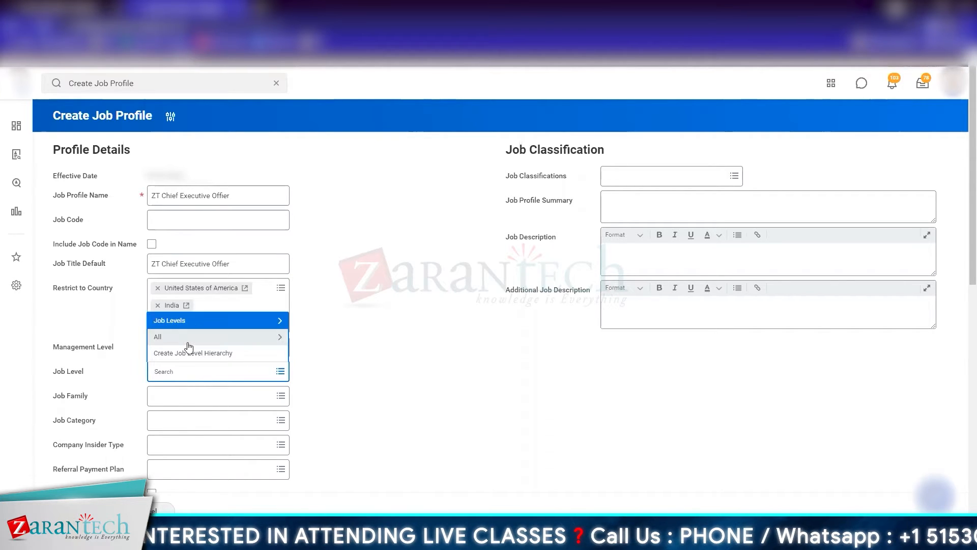
left_click(191, 344)
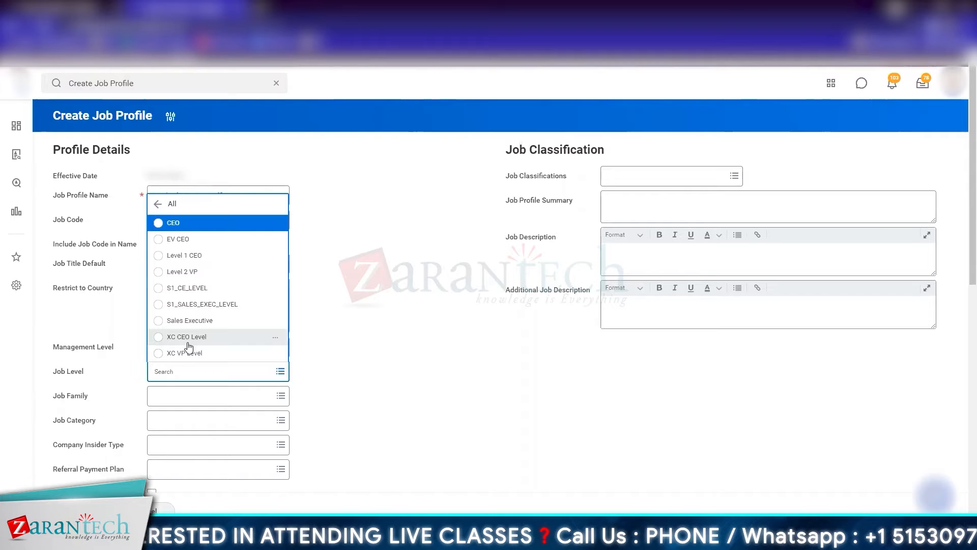
left_click(197, 222)
Step: Assign the job profile to the Executive Management job family
scroll(395, 380, "down", 2)
left_click(208, 308)
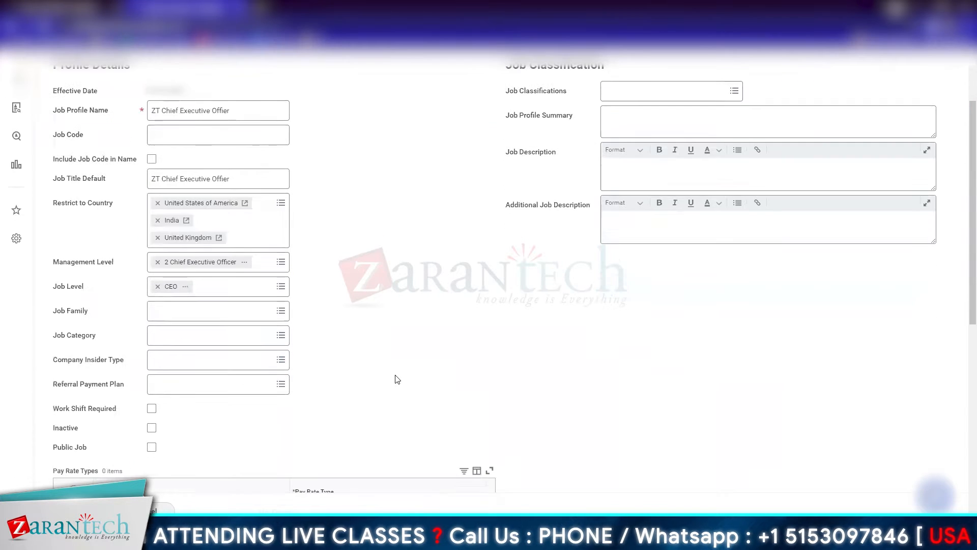
type("Executive")
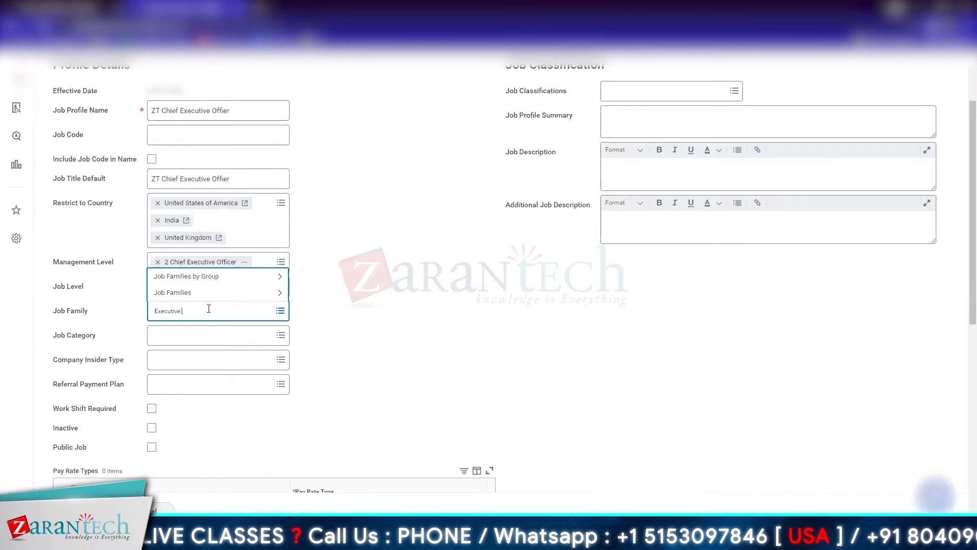
type(" Manah")
key("BackSpace")
key("BackSpace")
key("BackSpace")
type("gement")
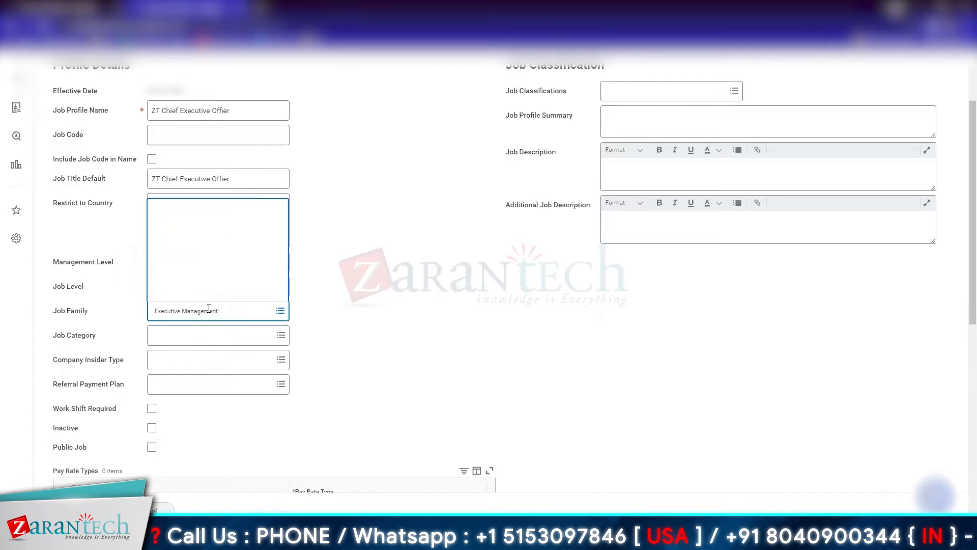
left_click(475, 355)
Step: Set the job category to Direct Labor and the company insider type to United States - SEC Section 16 - Board of Director Insider
left_click(164, 336)
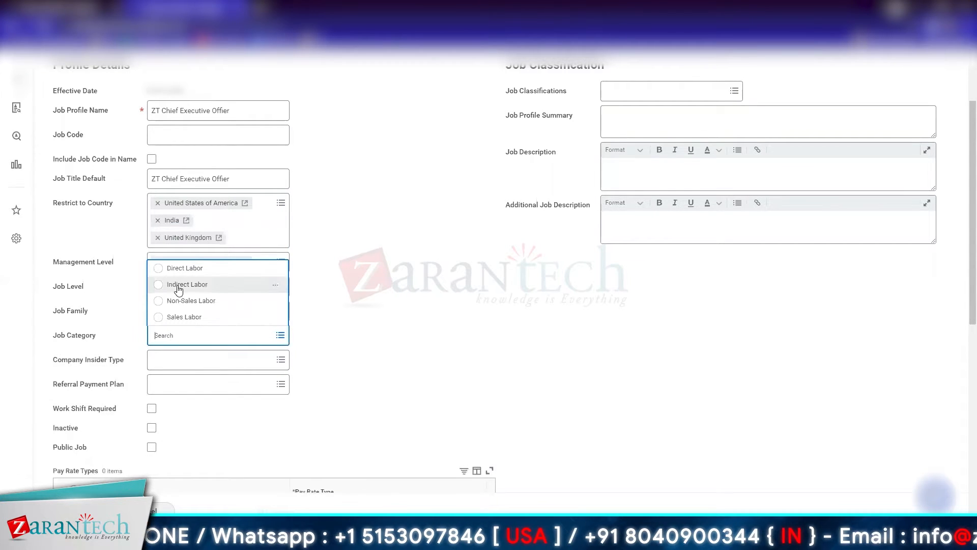
left_click(183, 274)
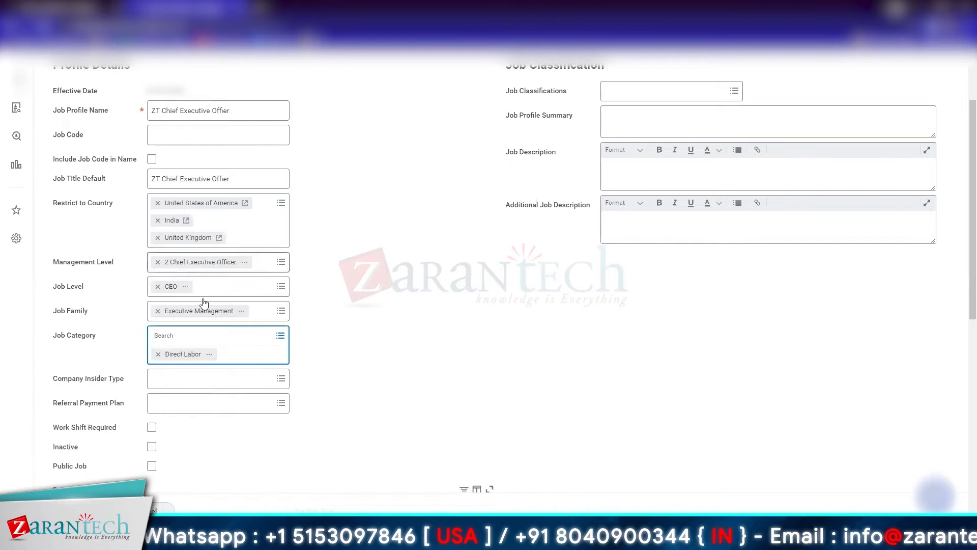
left_click(398, 388)
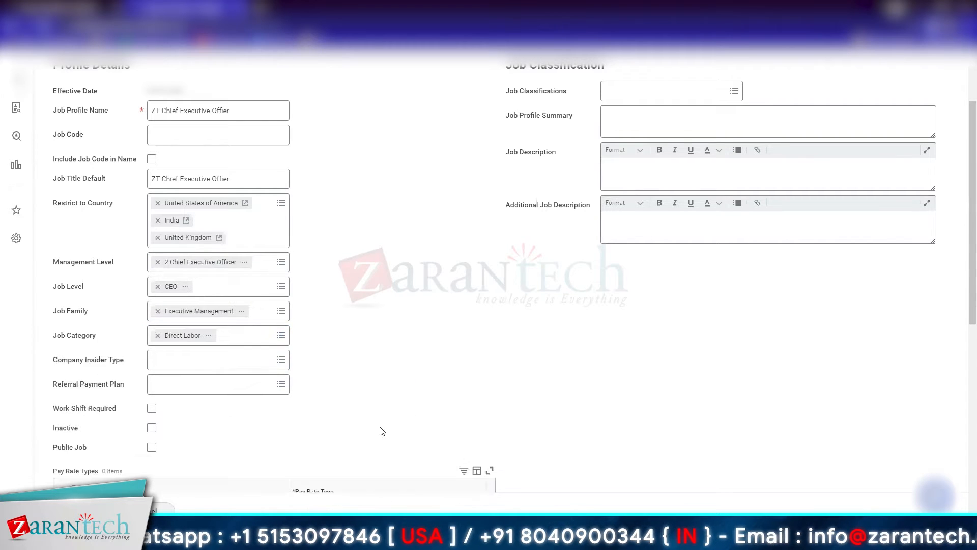
left_click(227, 358)
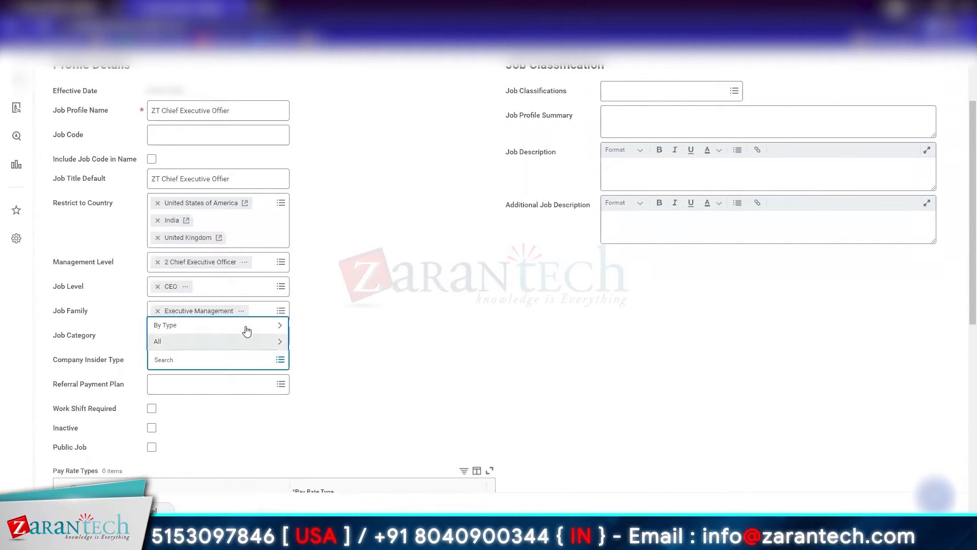
left_click(243, 340)
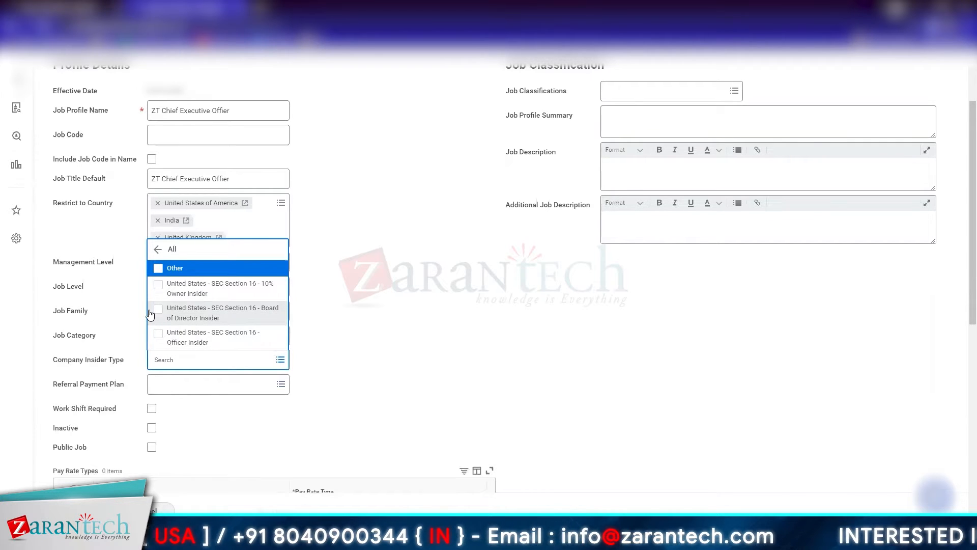
left_click(263, 315)
left_click(366, 353)
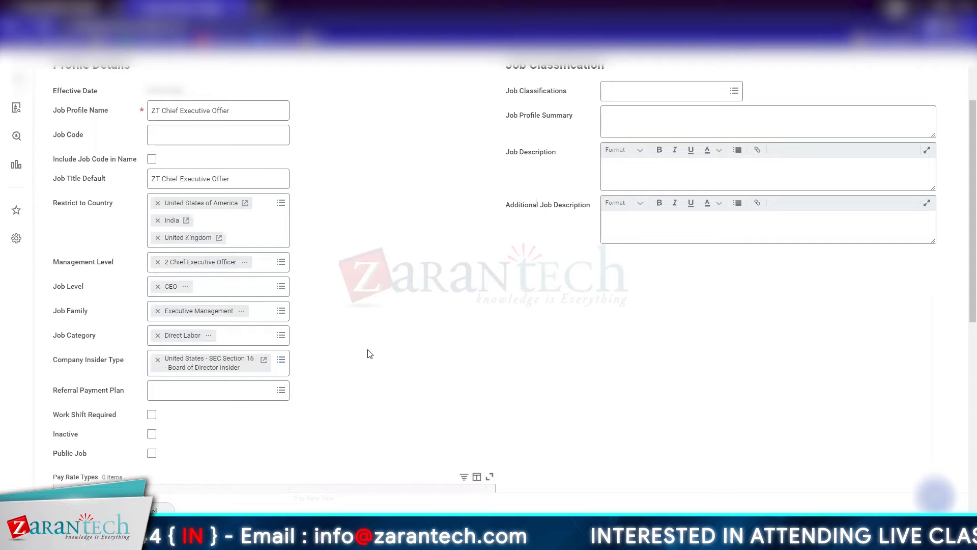
Step: Set the referral payment plan of the job profile to Standard Referral
left_click(221, 397)
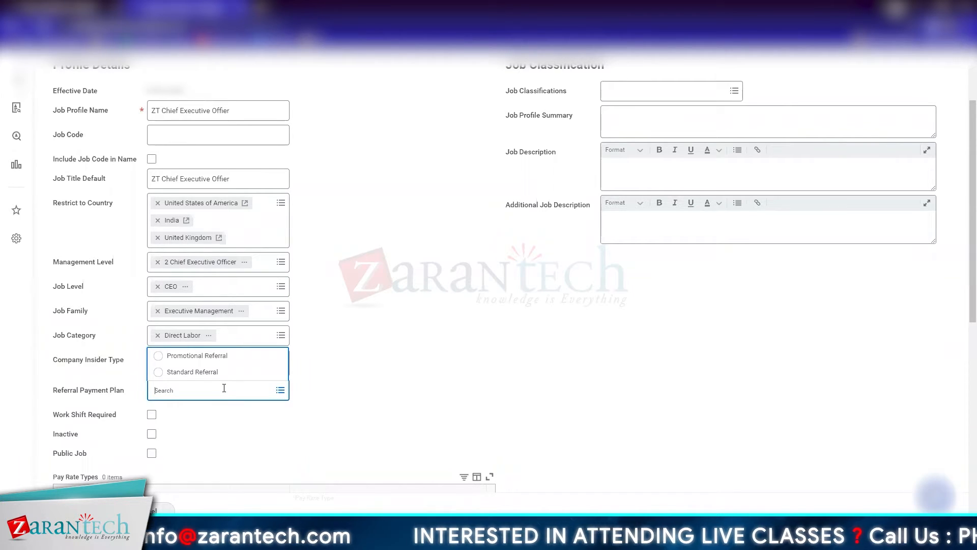
left_click(198, 372)
left_click(379, 365)
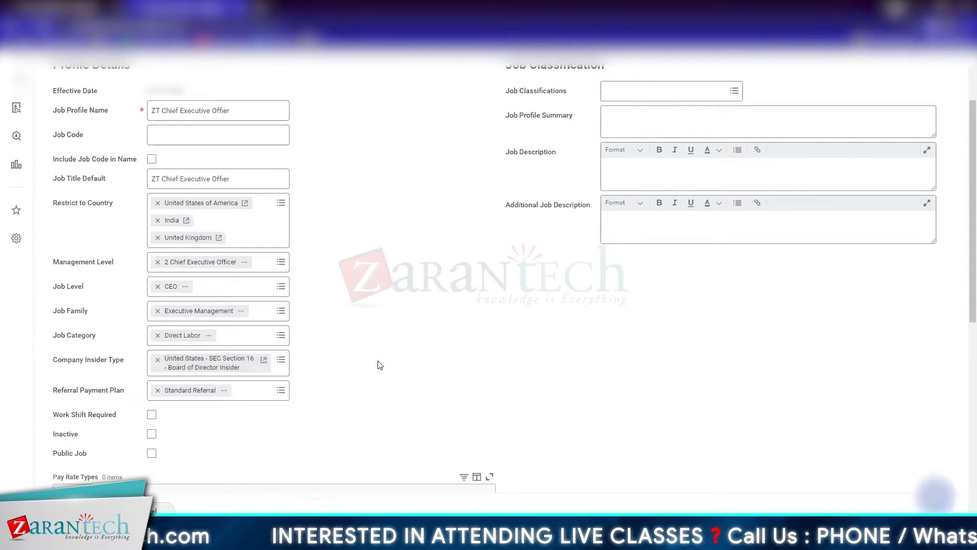
Step: Mark the job profile as a public job and add a blank row to the pay rate types
scroll(379, 364, "down", 3)
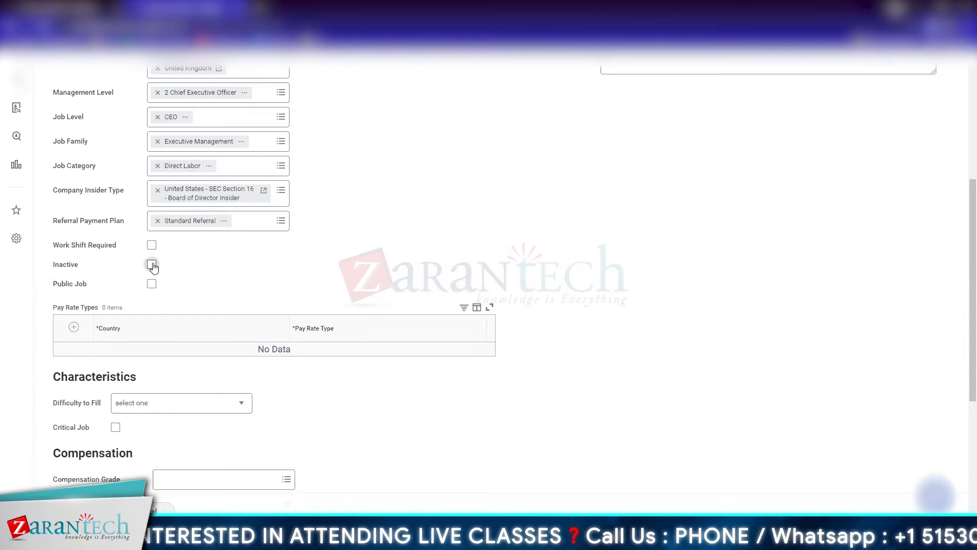
mouse_move(153, 286)
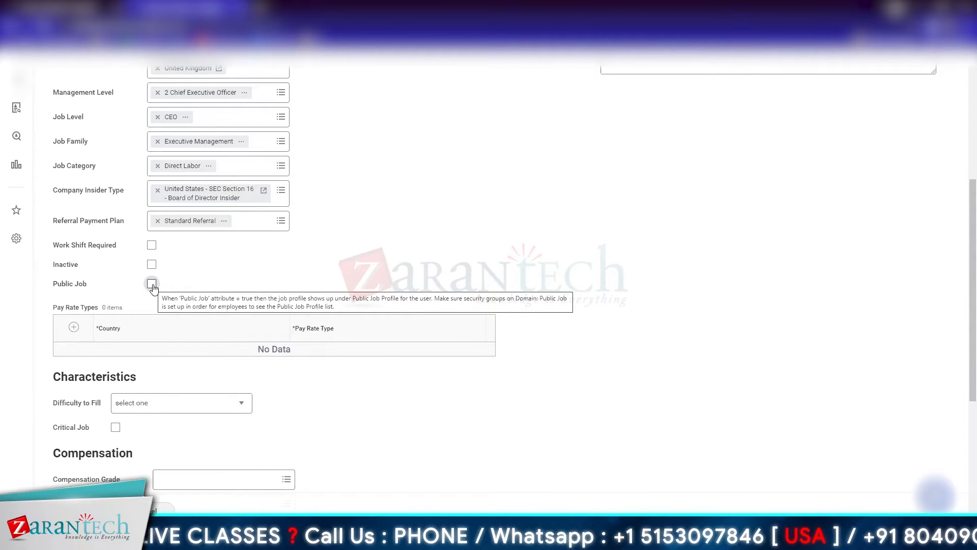
left_click(152, 284)
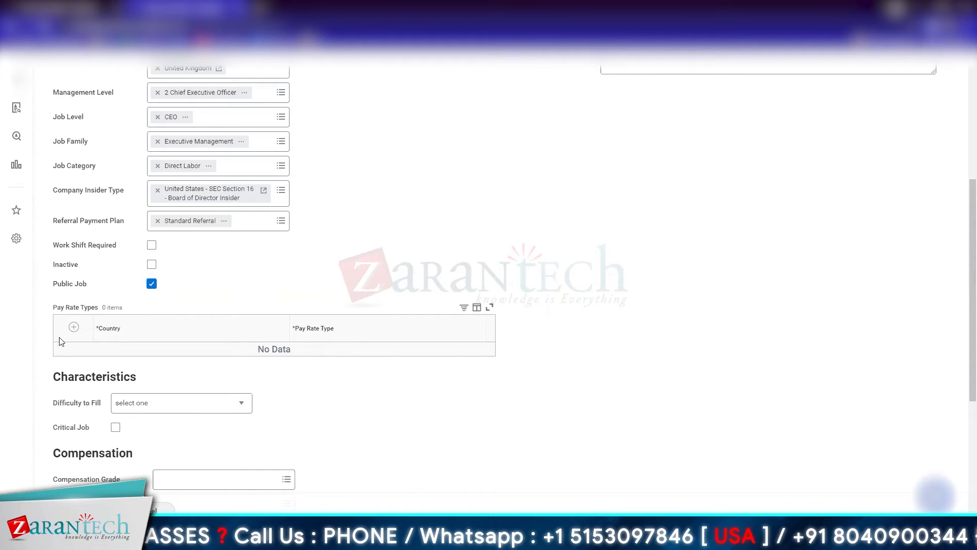
left_click(73, 328)
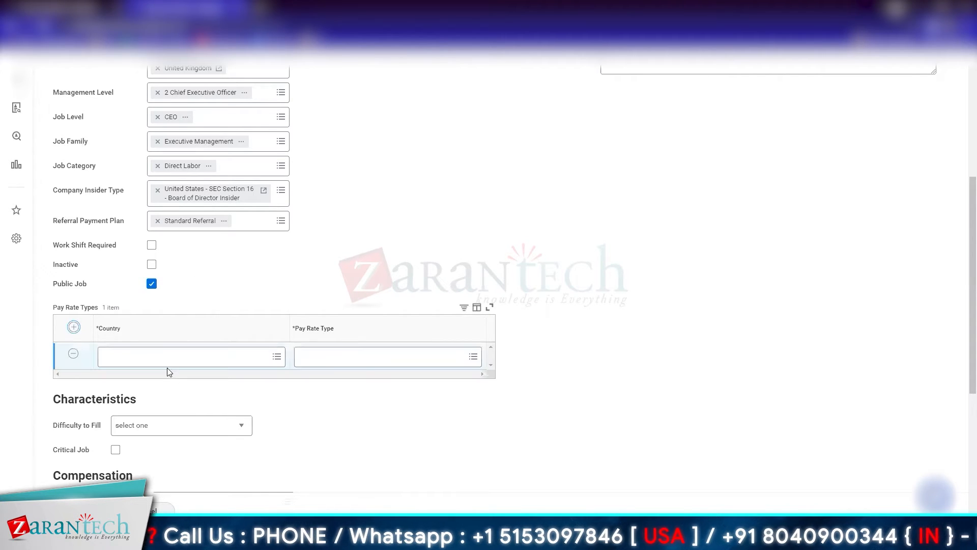
left_click(193, 356)
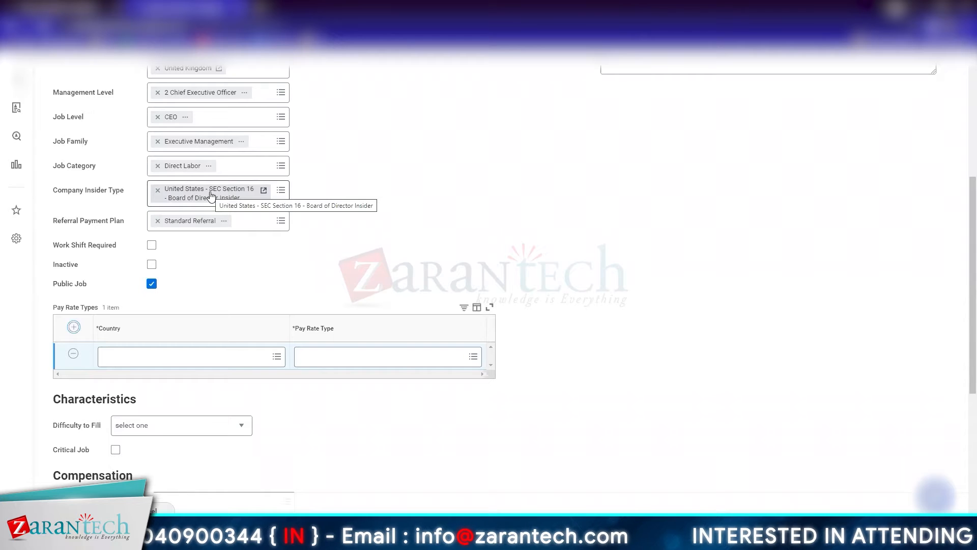
Step: Examine the characteristics, compensation, union and worker's compensation code sections and review the profile details entered so far
scroll(324, 460, "down", 5)
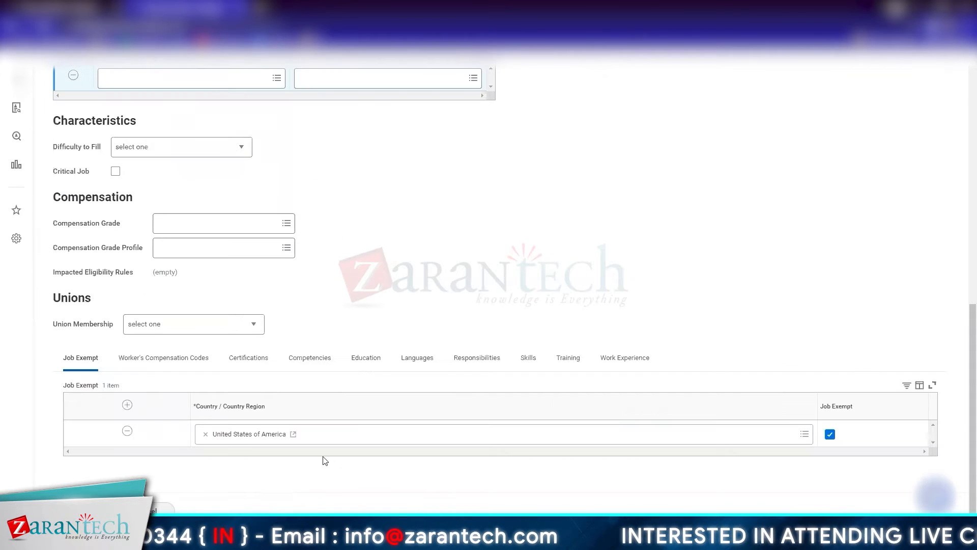
left_click(165, 361)
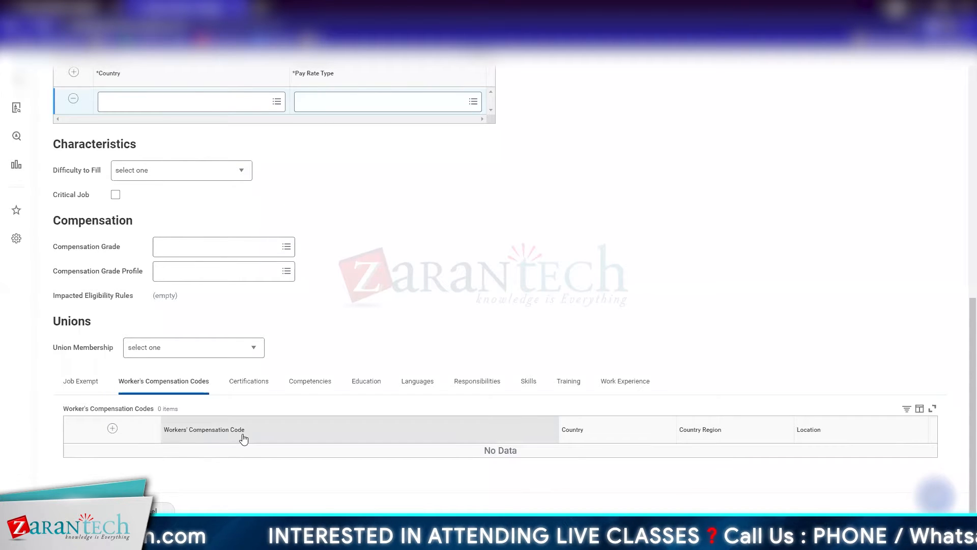
scroll(243, 437, "up", 5)
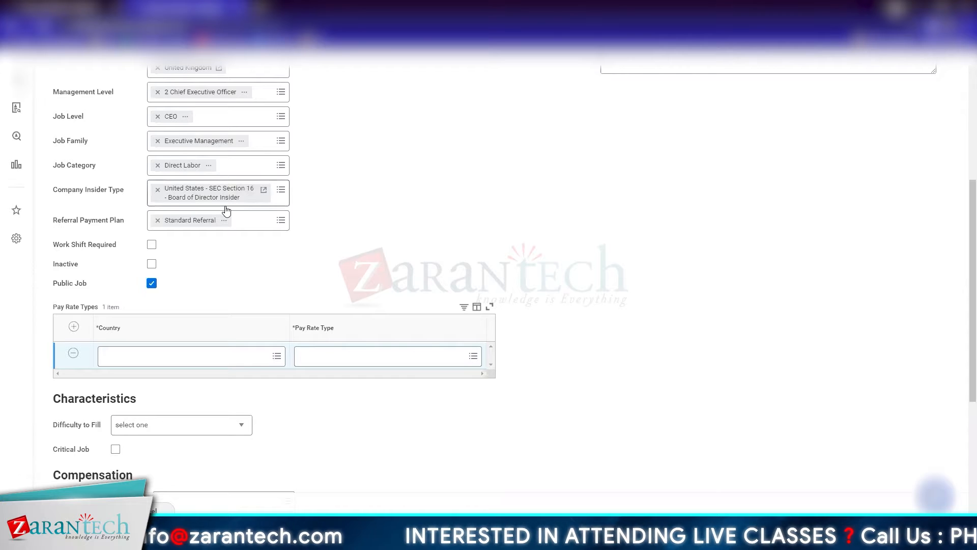
scroll(227, 210, "down", 5)
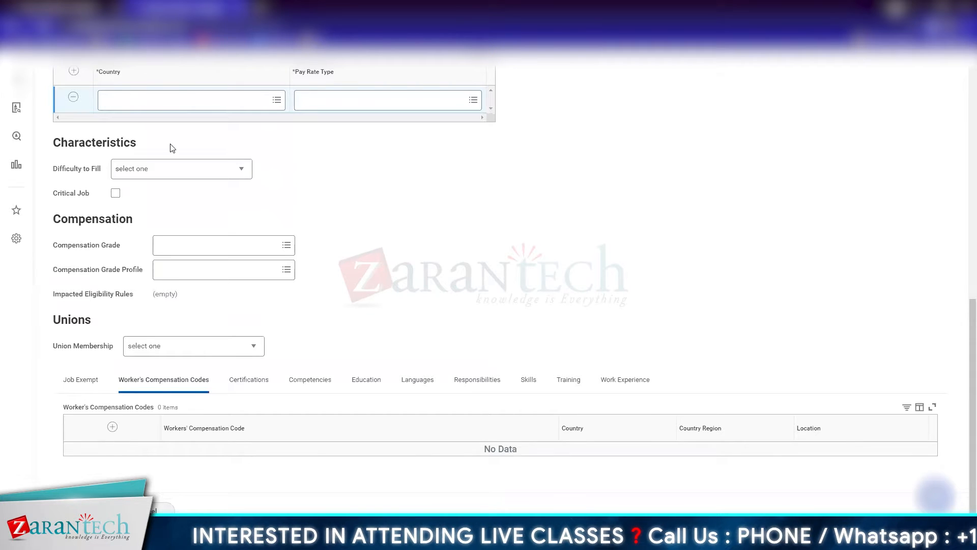
scroll(174, 173, "up", 2)
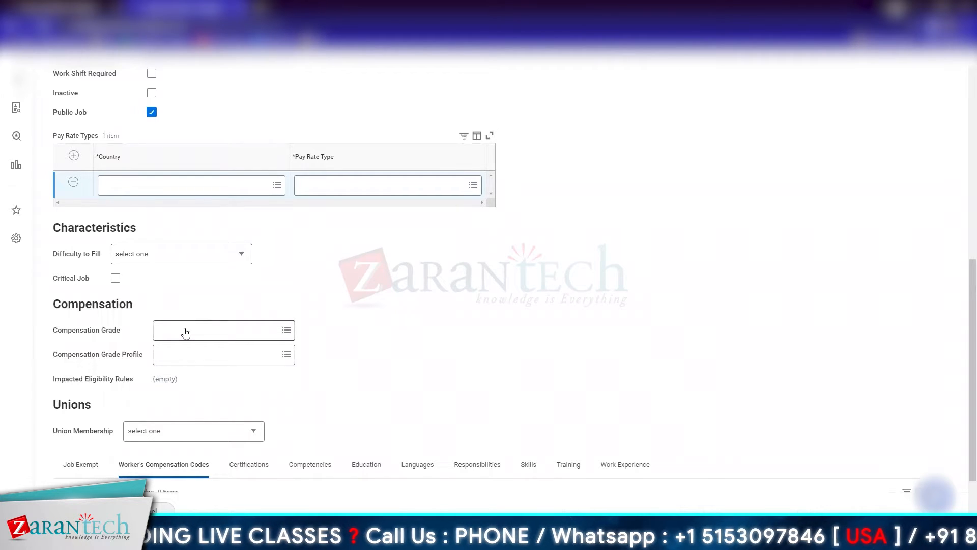
scroll(185, 332, "up", 8)
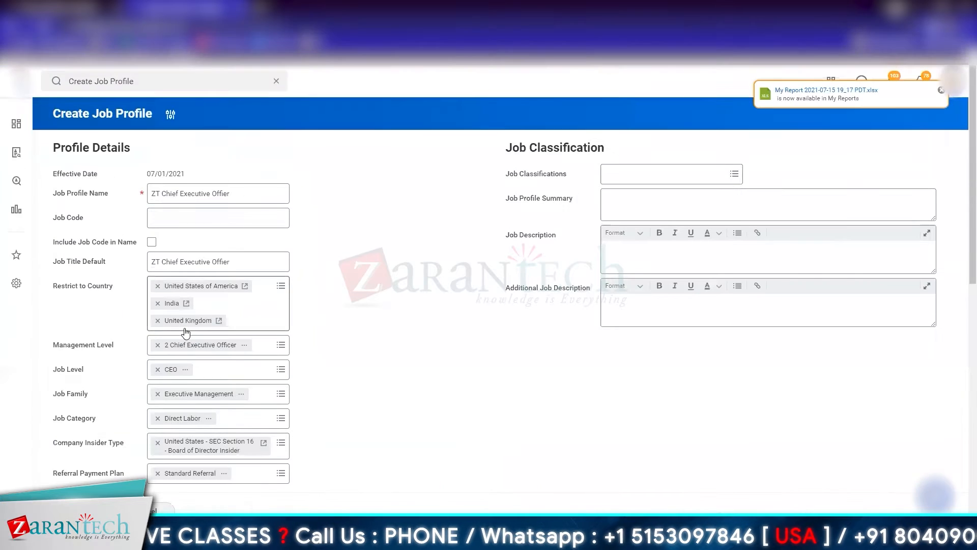
scroll(186, 332, "down", 1)
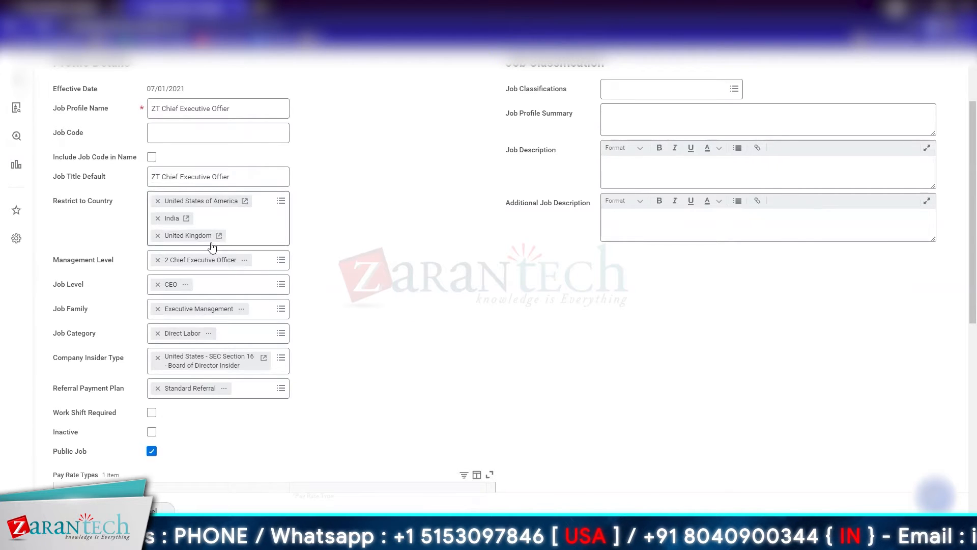
scroll(212, 247, "down", 5)
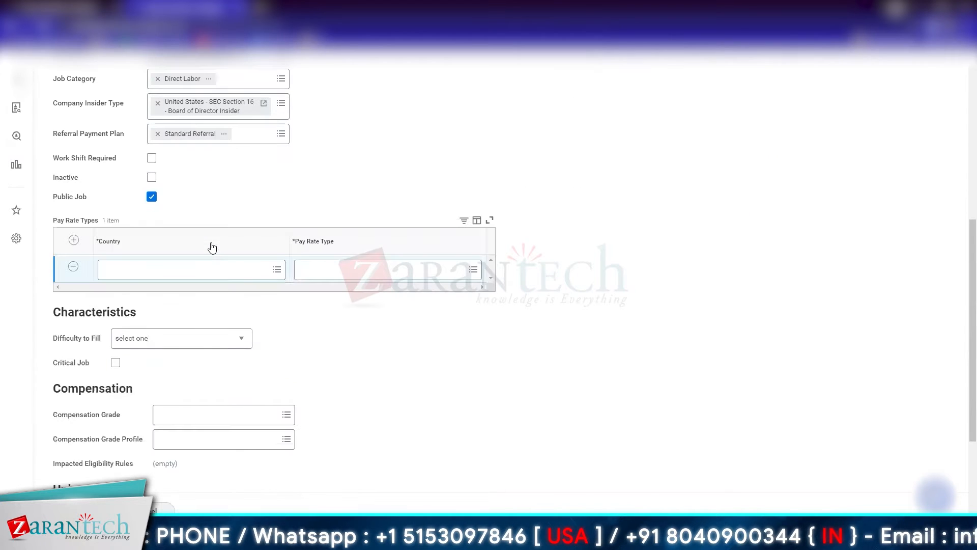
Step: Fill the blank pay rate row with the country United States of America and the pay rate type Salaried
left_click(245, 270)
type("uni")
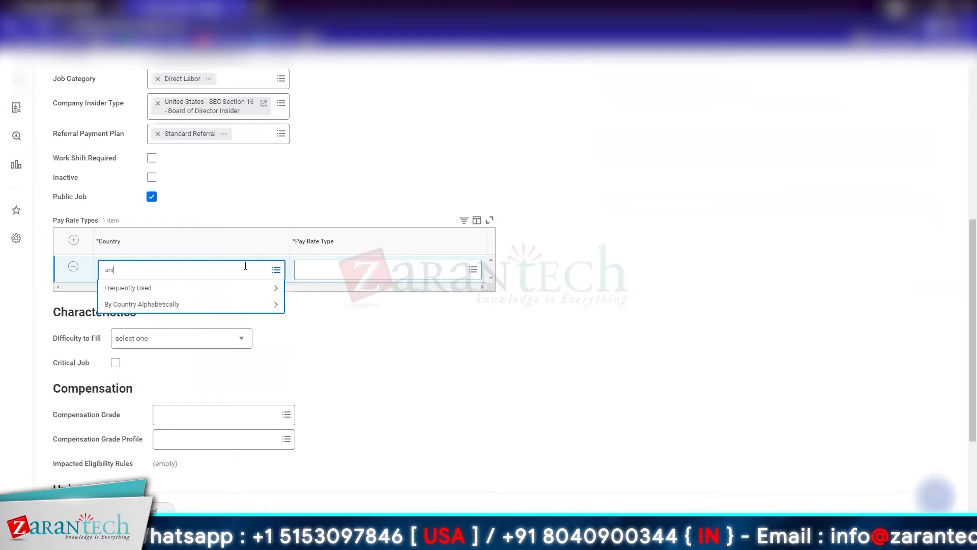
type("ted states")
key("Return")
left_click(210, 326)
left_click(341, 270)
left_click(341, 289)
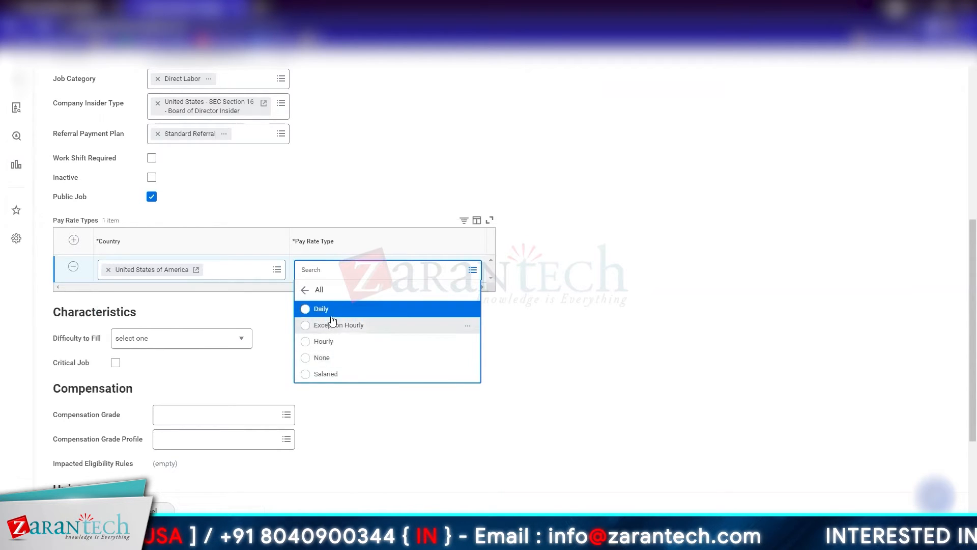
left_click(330, 376)
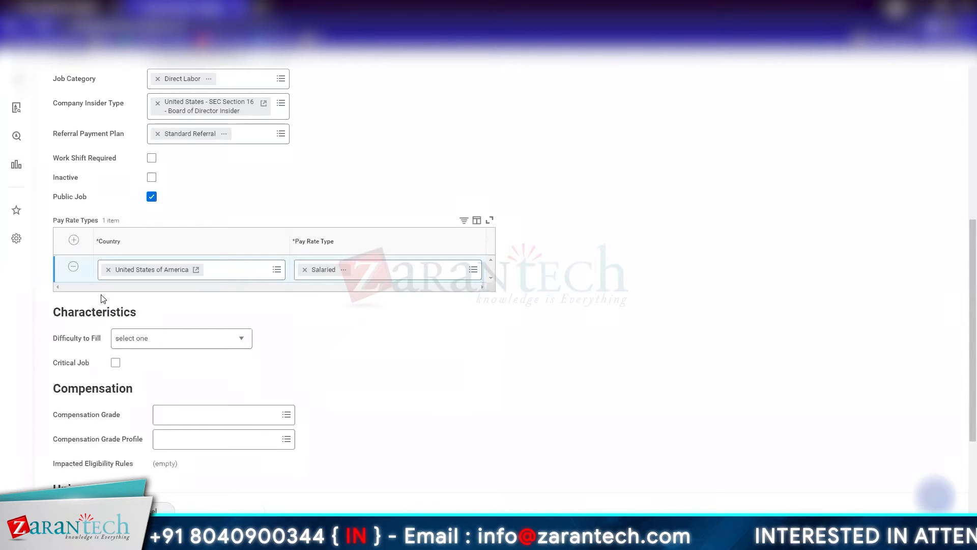
Step: Add a pay rate row for United Kingdom with the pay rate type Hourly
left_click(75, 240)
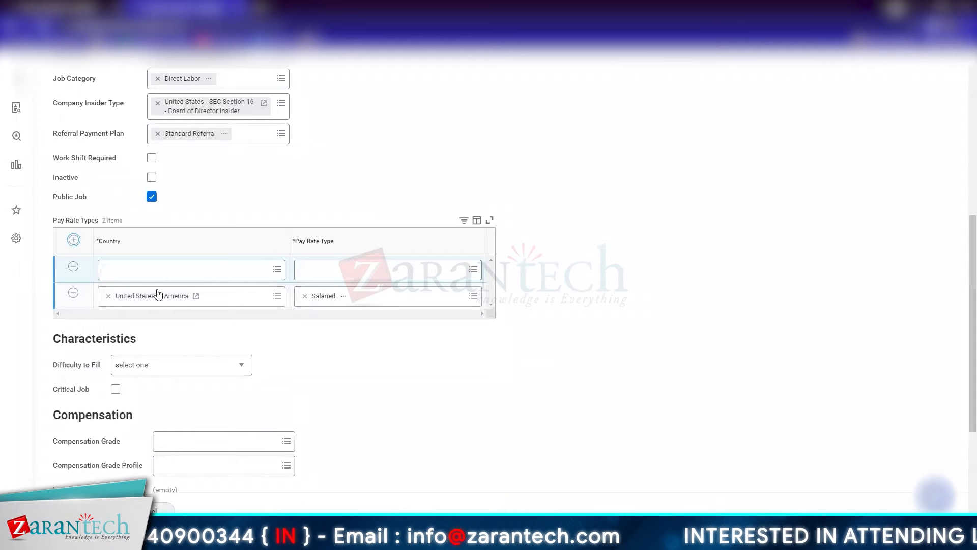
left_click(154, 273)
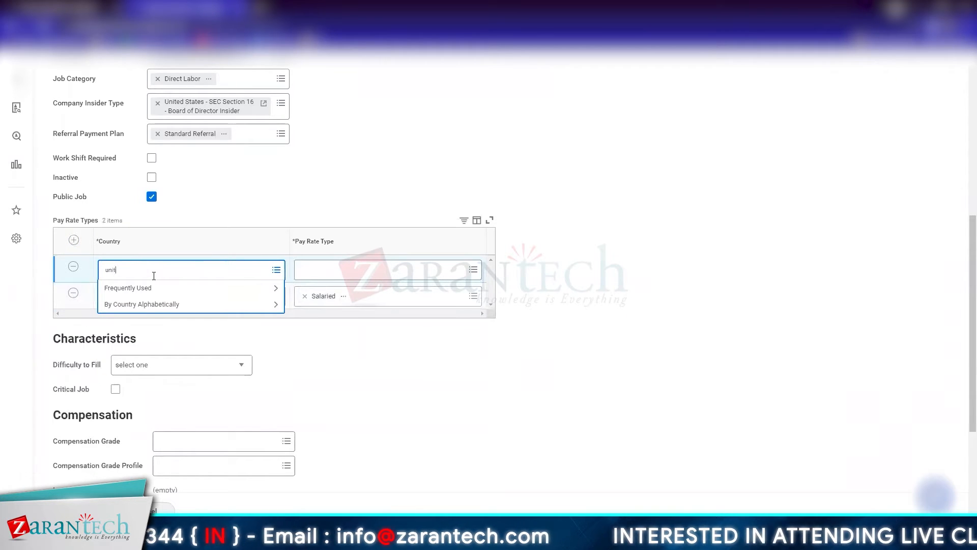
type("united kingdom")
key("Return")
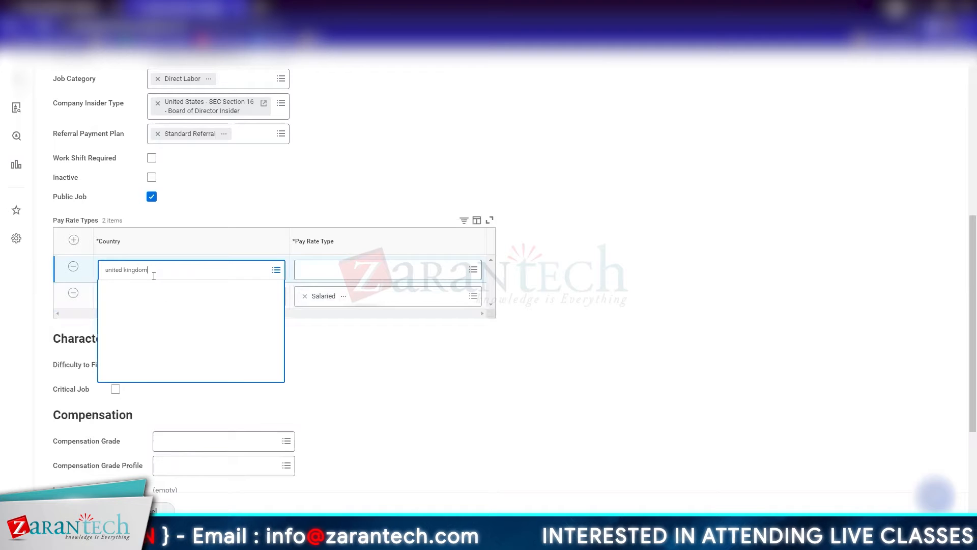
left_click(393, 270)
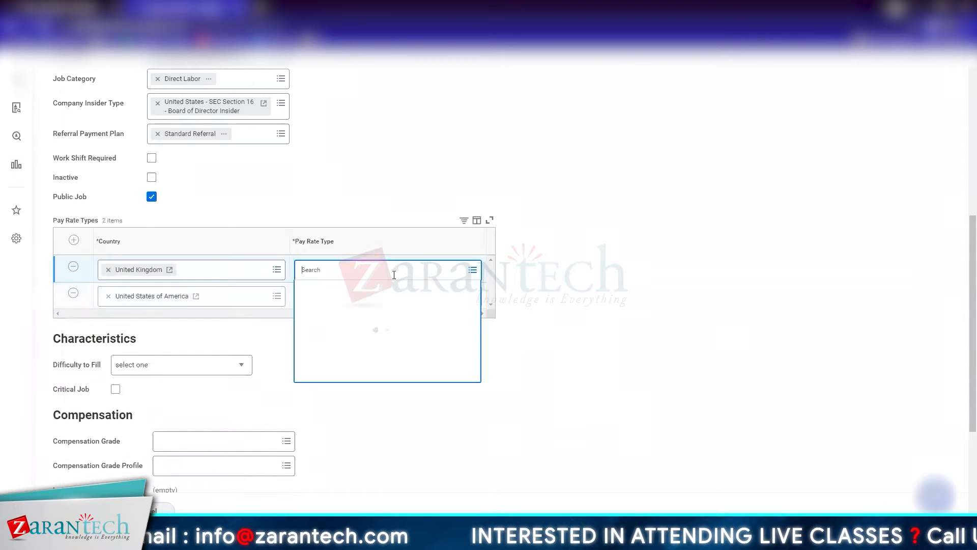
left_click(382, 288)
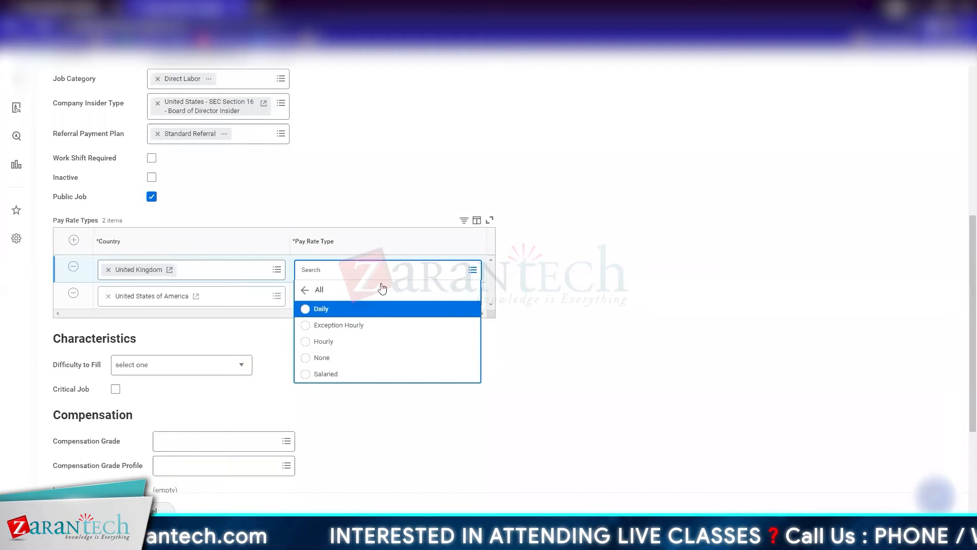
left_click(377, 346)
Step: Add a pay rate row for India with the pay rate type Salaried
left_click(74, 240)
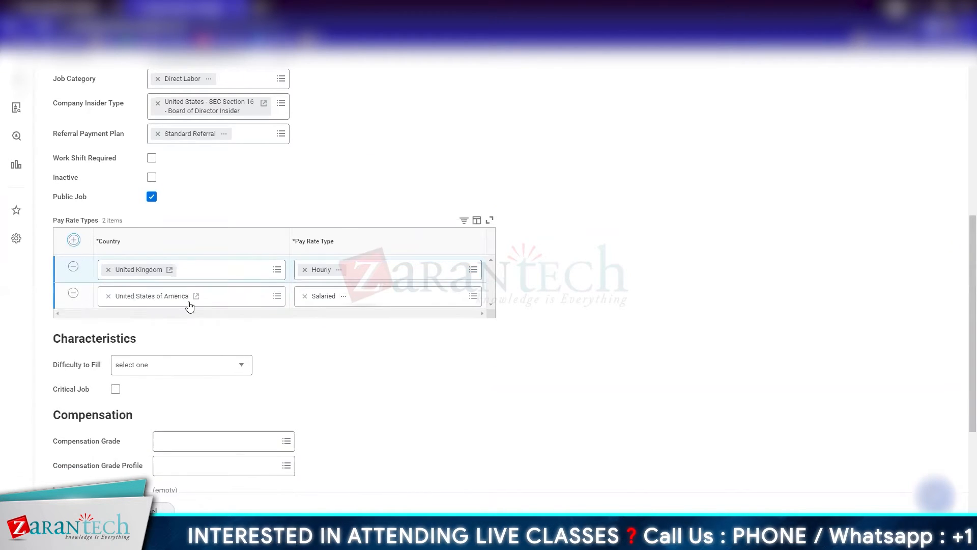
left_click(177, 272)
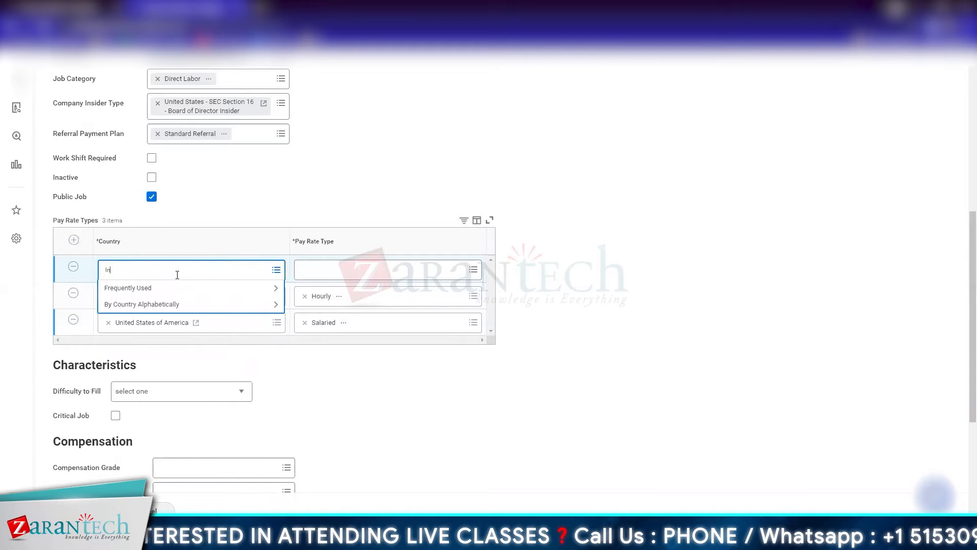
key("Return")
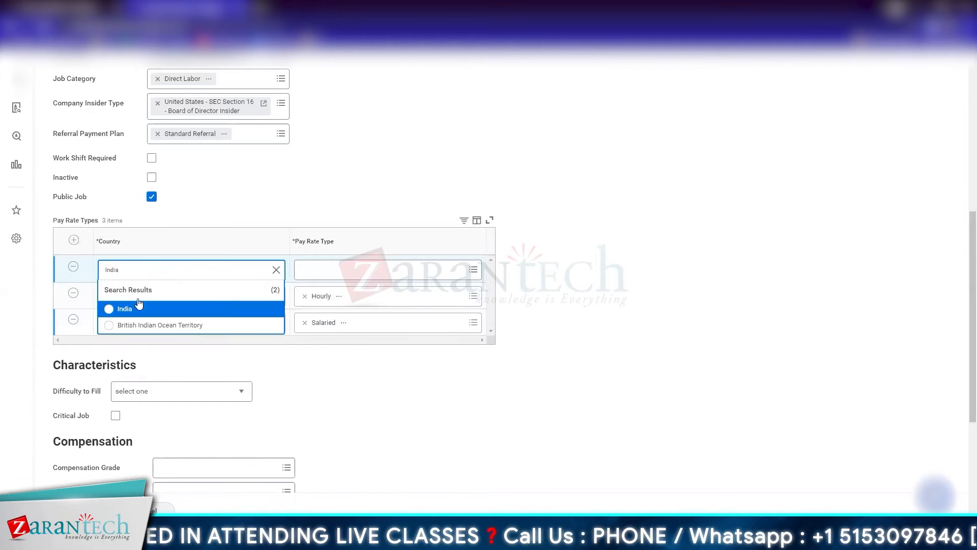
left_click(130, 319)
left_click(356, 269)
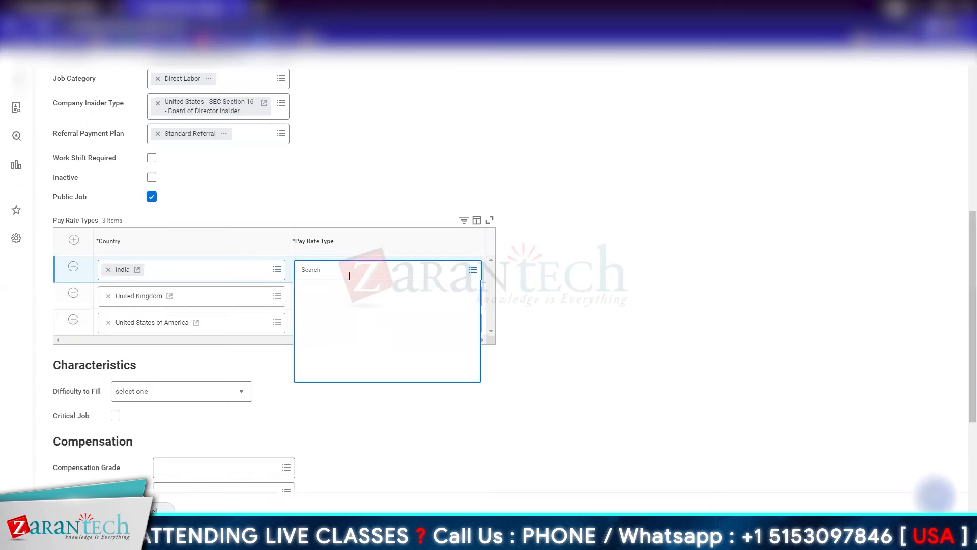
left_click(330, 292)
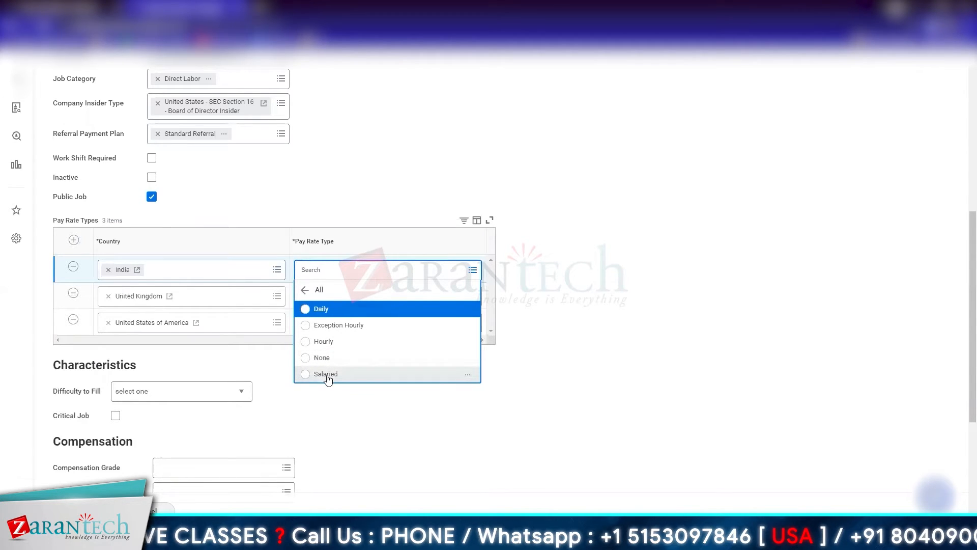
left_click(325, 374)
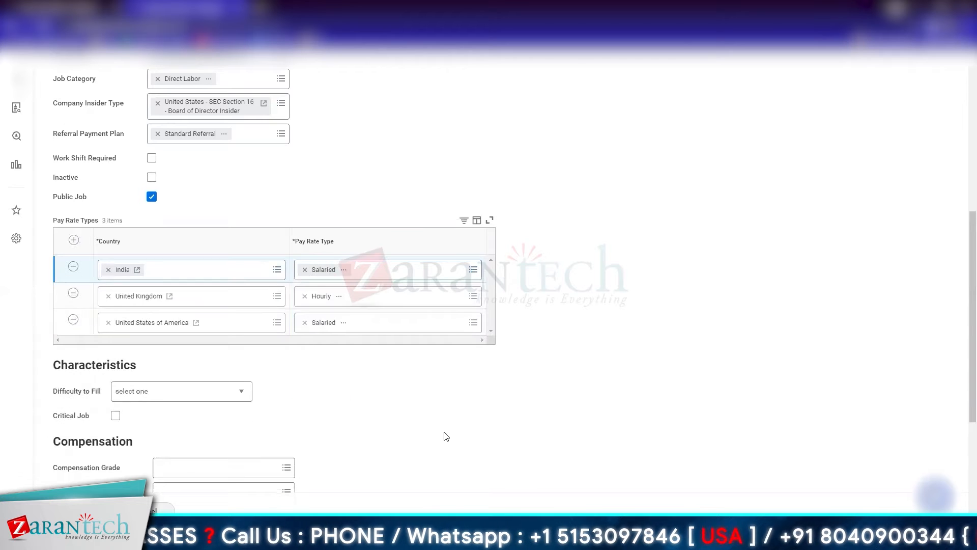
Step: Set the difficulty to fill to Hard and mark the profile as a critical job
scroll(394, 384, "down", 1)
scroll(391, 382, "down", 3)
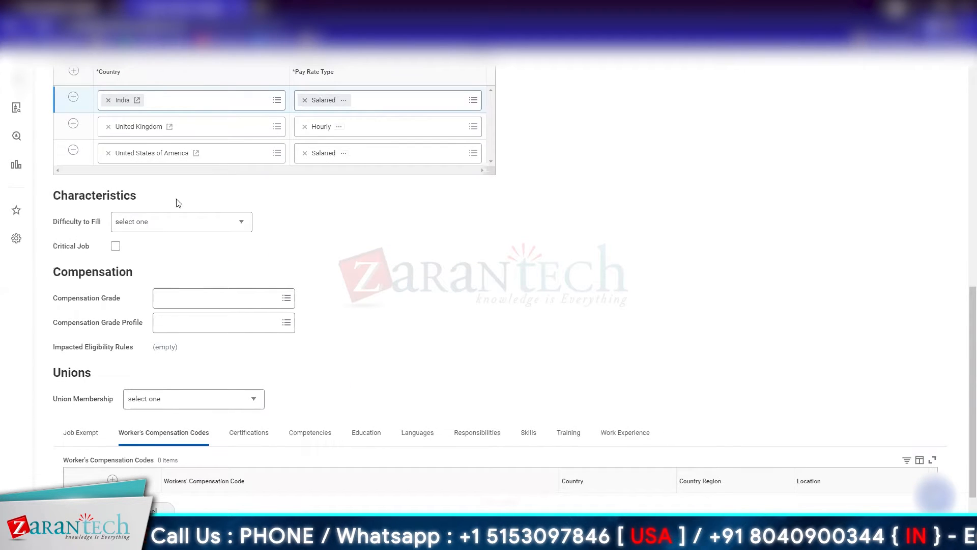
left_click(192, 221)
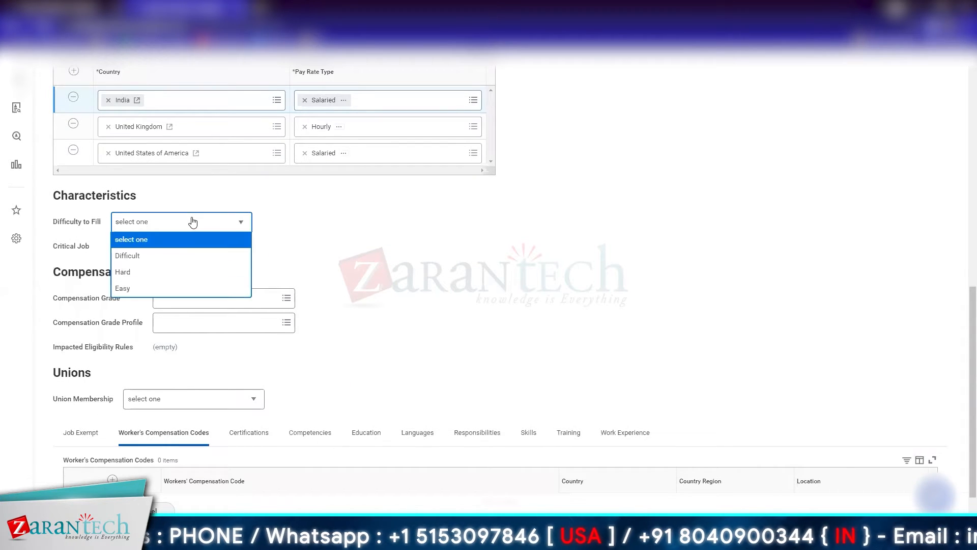
left_click(125, 271)
left_click(286, 229)
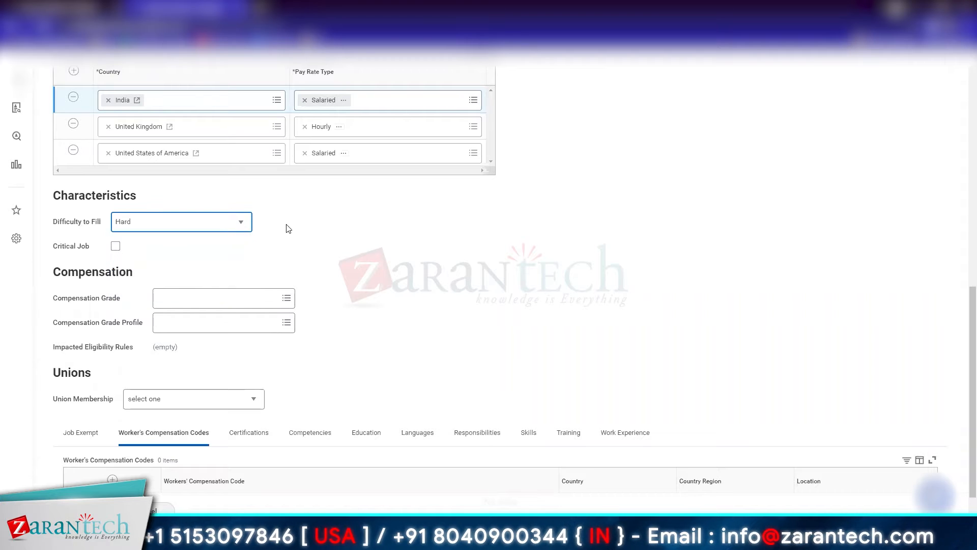
left_click(116, 246)
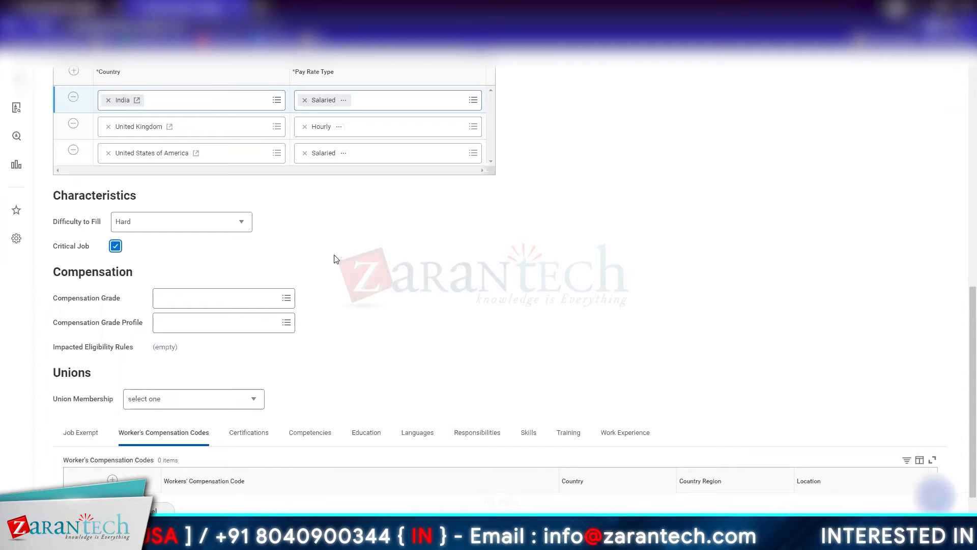
Step: Set the job profile's compensation grade to Executive
scroll(335, 258, "down", 1)
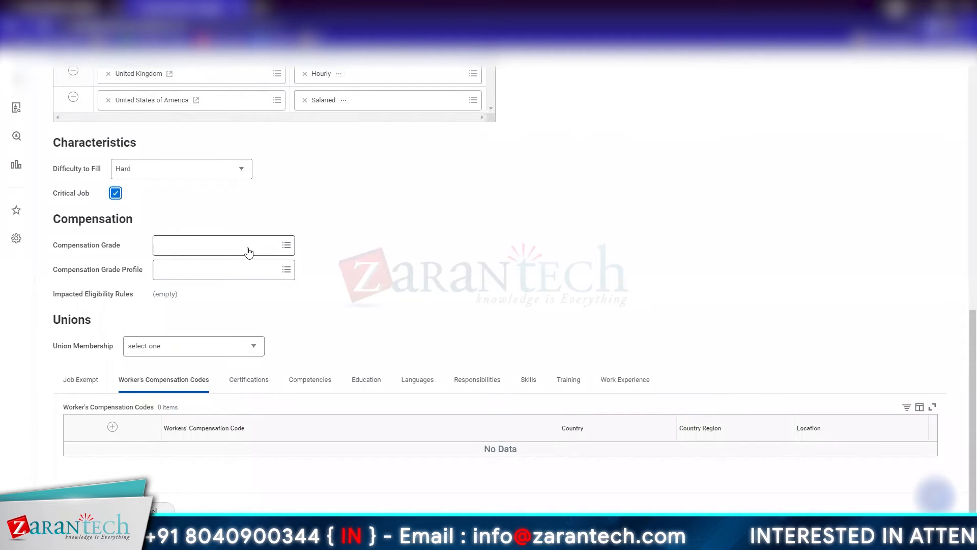
left_click(248, 247)
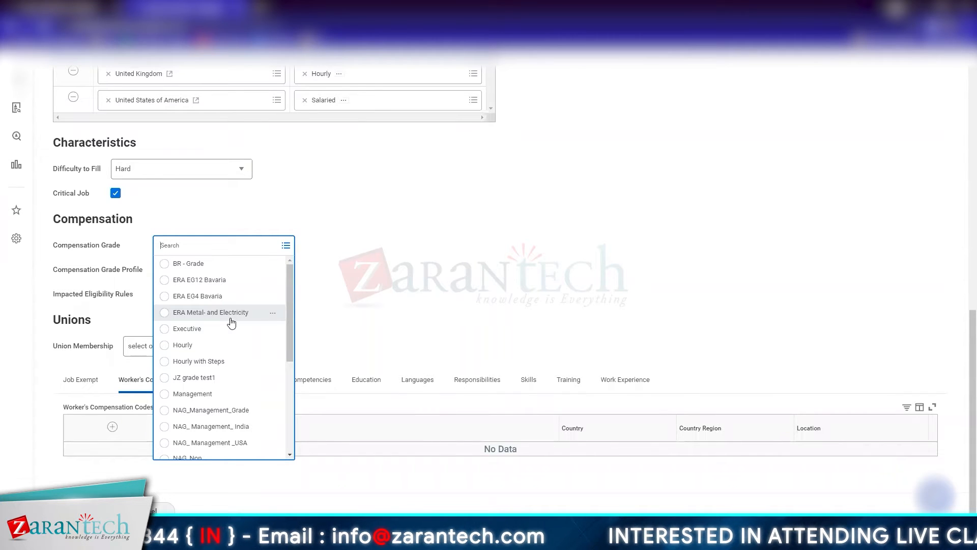
left_click(206, 337)
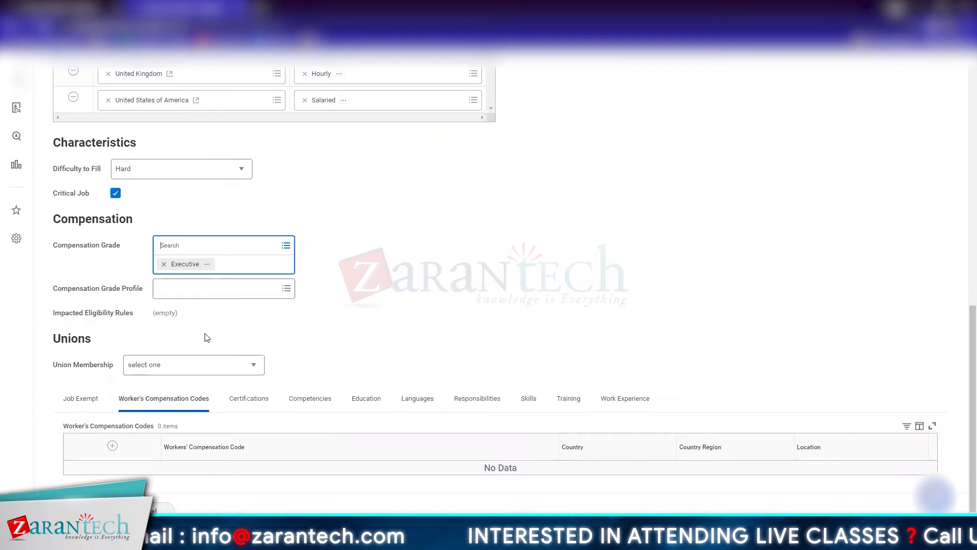
Step: Assign the compensation grade profiles India, USA (New York) and United Kingdom to the job profile
left_click(205, 295)
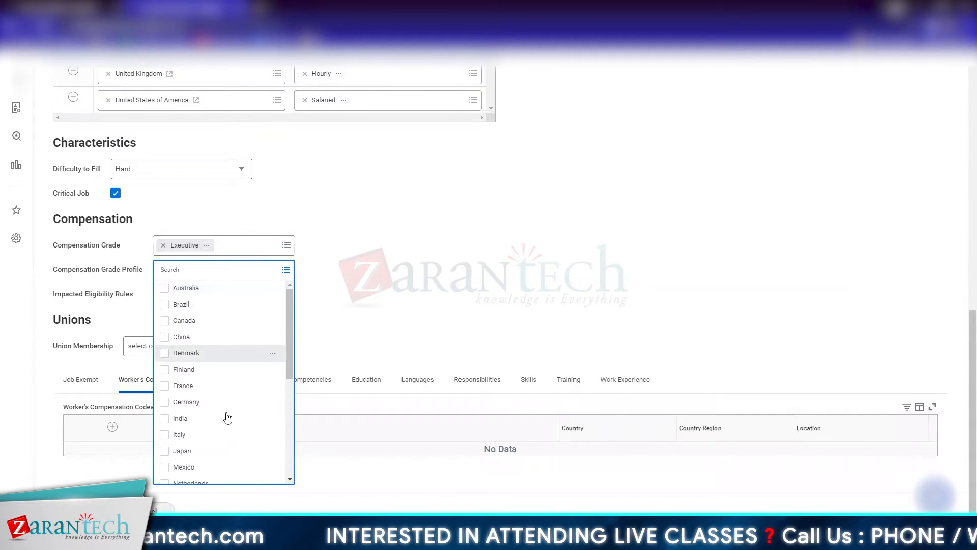
left_click_drag(290, 311, 294, 335)
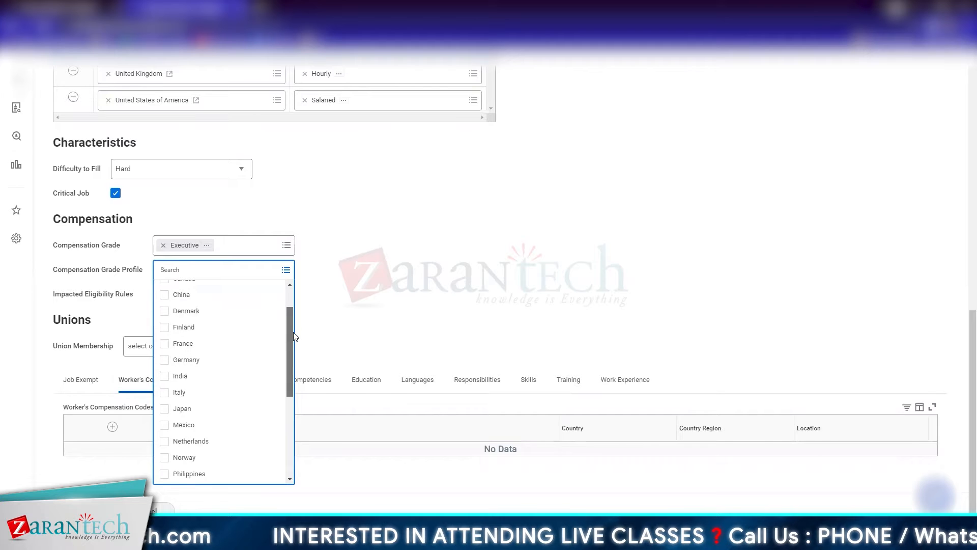
left_click(193, 378)
scroll(214, 437, "down", 4)
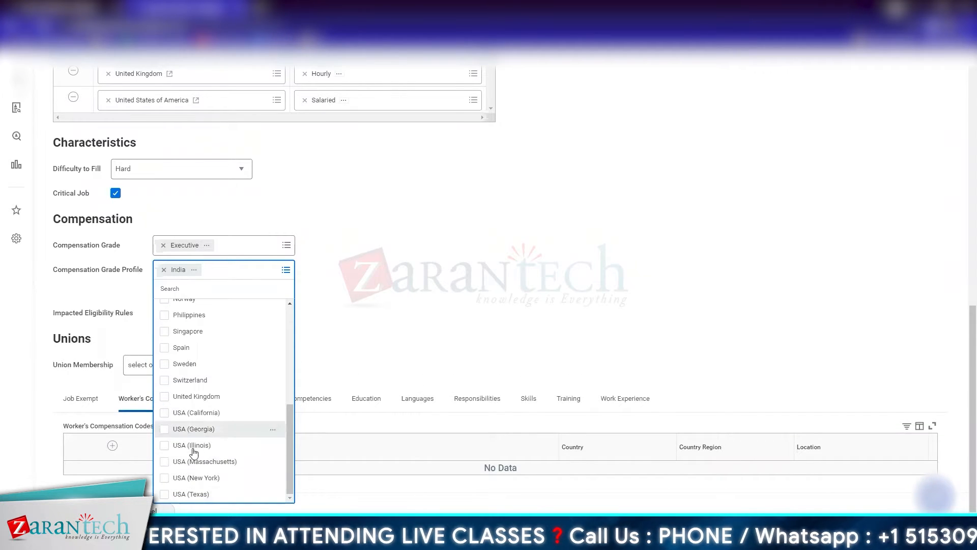
left_click(195, 478)
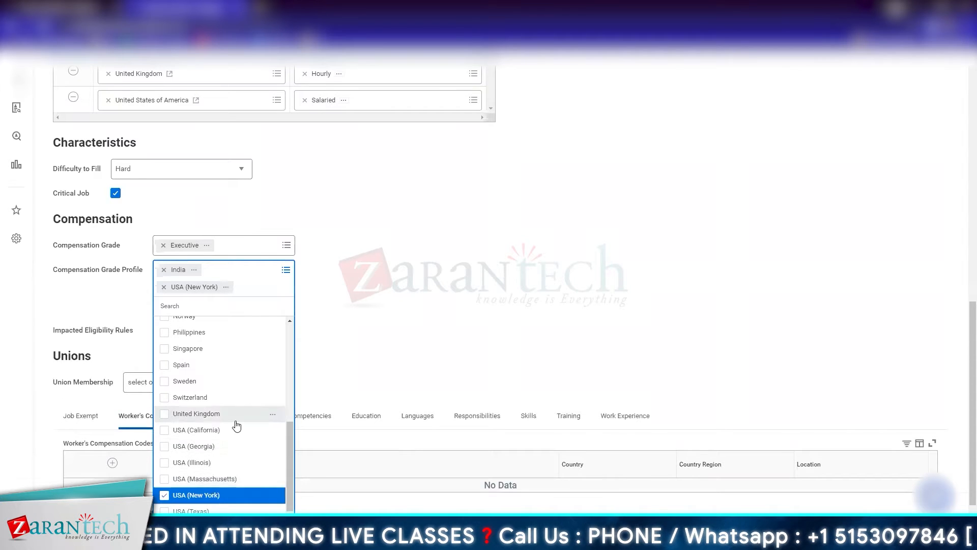
scroll(236, 425, "up", 4)
scroll(236, 425, "up", 3)
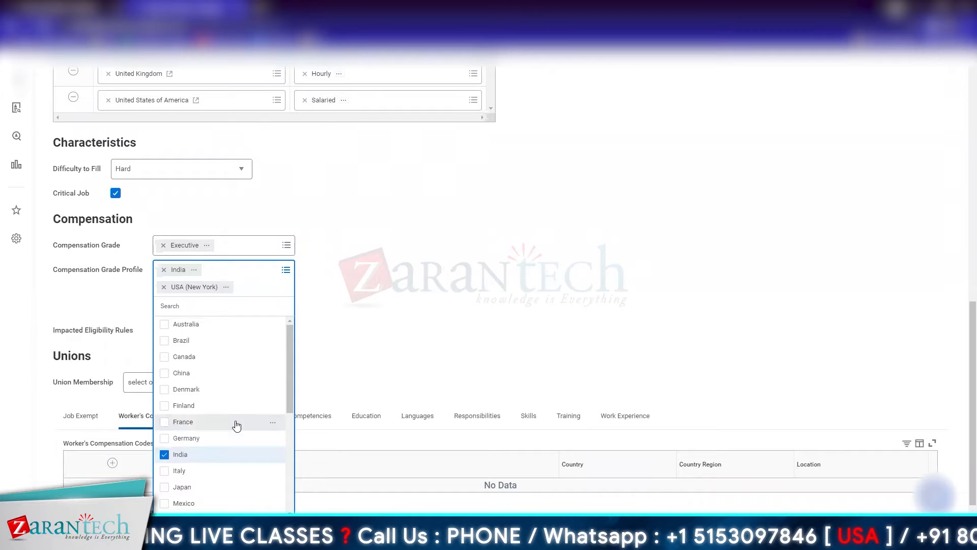
scroll(236, 425, "down", 2)
scroll(237, 425, "down", 3)
scroll(237, 425, "down", 2)
left_click(218, 409)
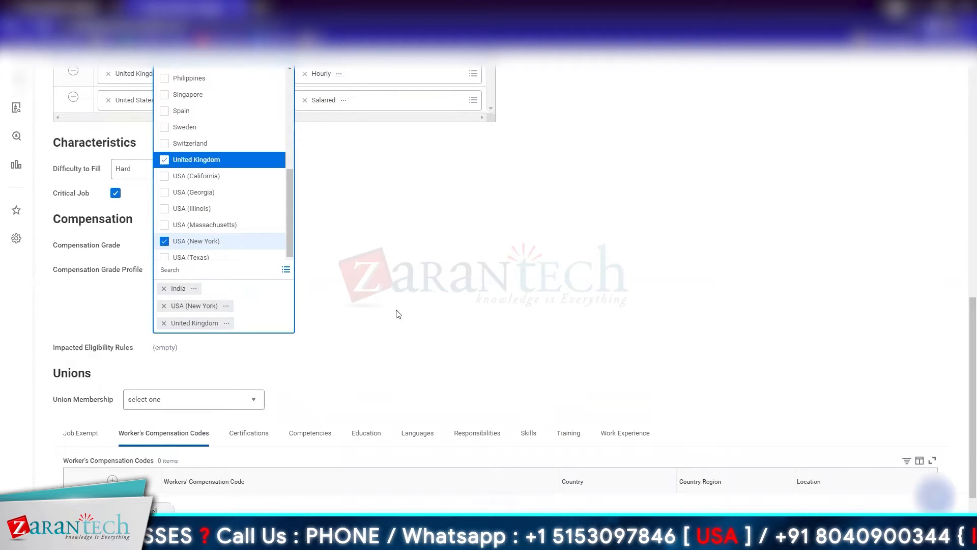
left_click(398, 314)
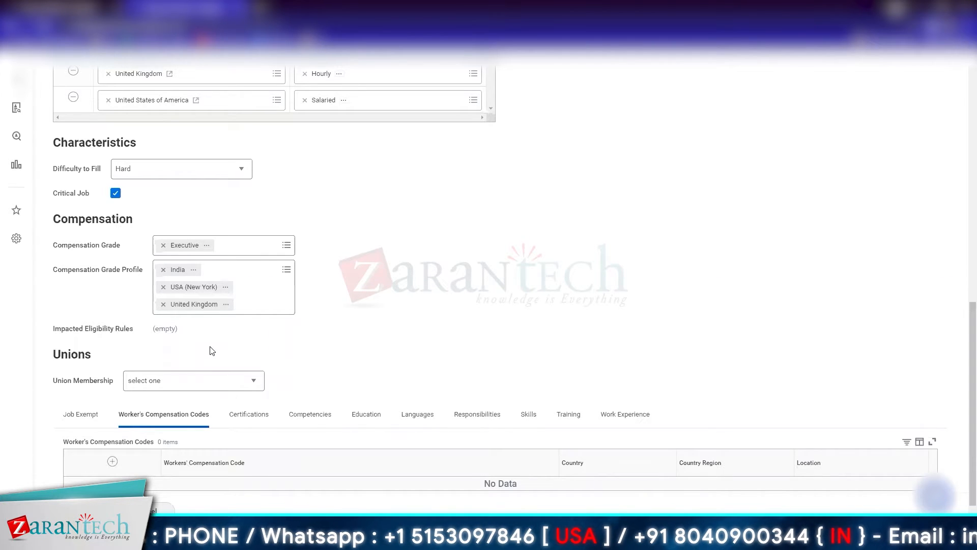
Step: Add a blank worker's compensation code row and display the job exempt settings
scroll(212, 351, "down", 1)
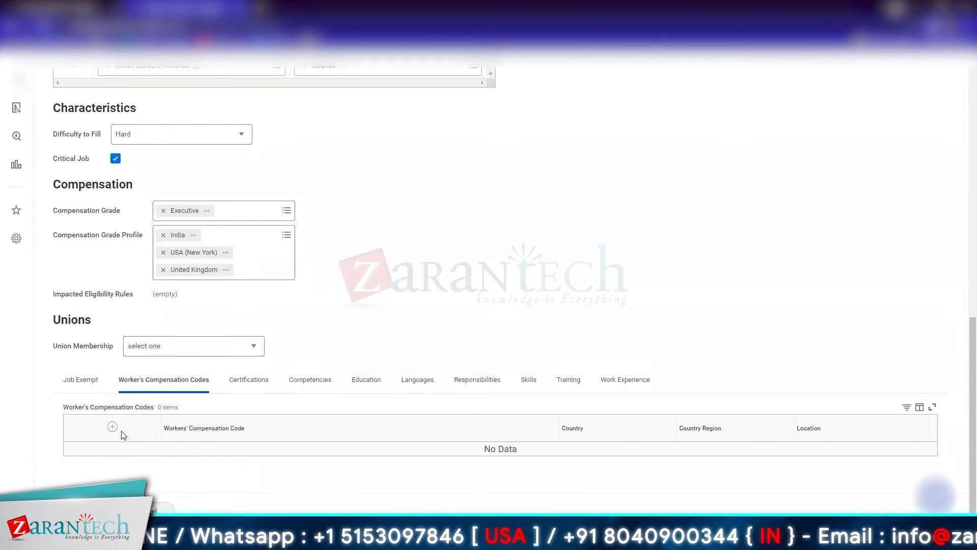
left_click(112, 430)
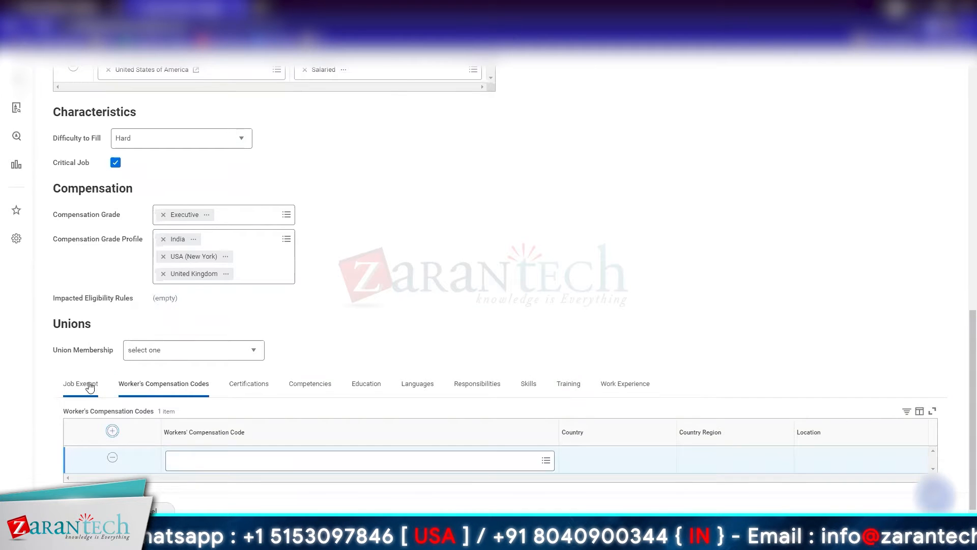
left_click(81, 379)
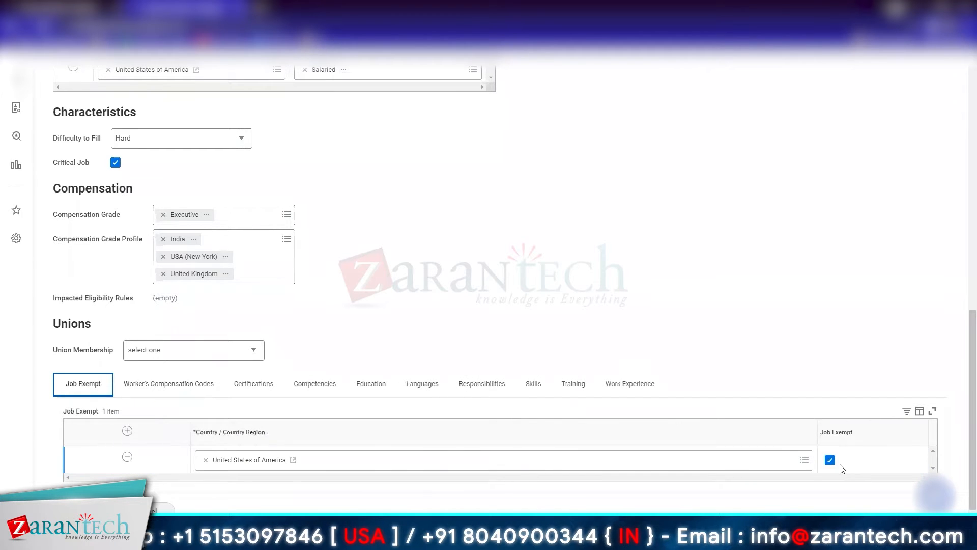
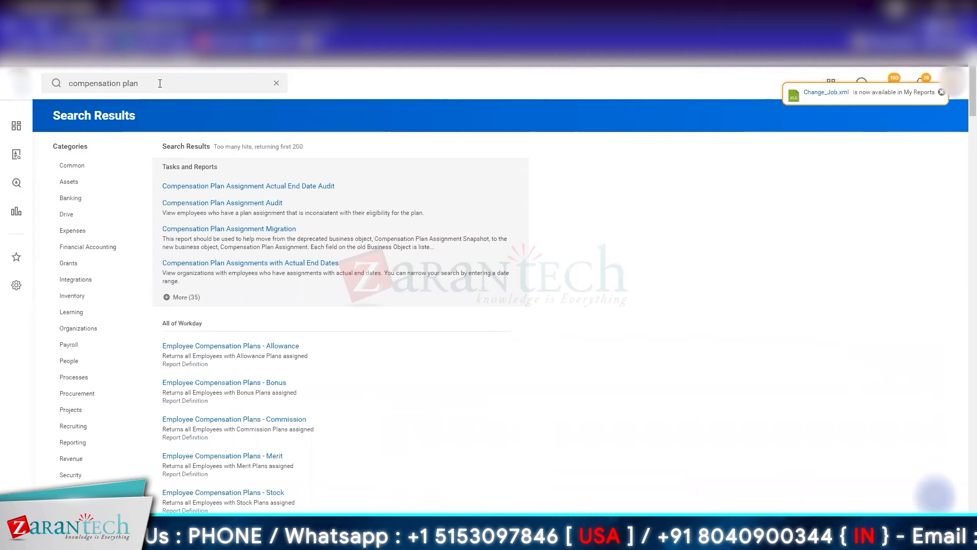
Step: Open the Compensation Plans report and examine the plan types, including hourly, unit allowance, merit, stock, future payment, one-time payment and calculated plans
left_click(183, 297)
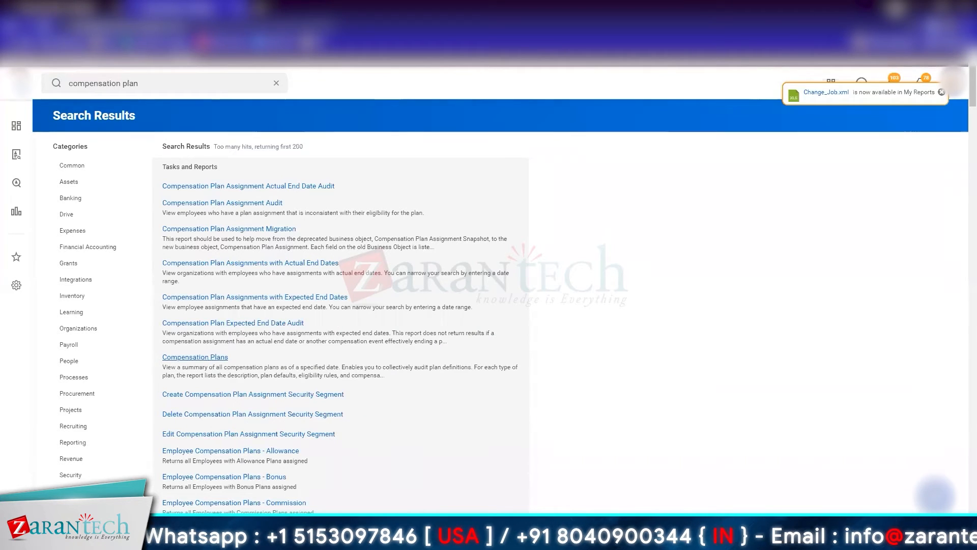
left_click(212, 357)
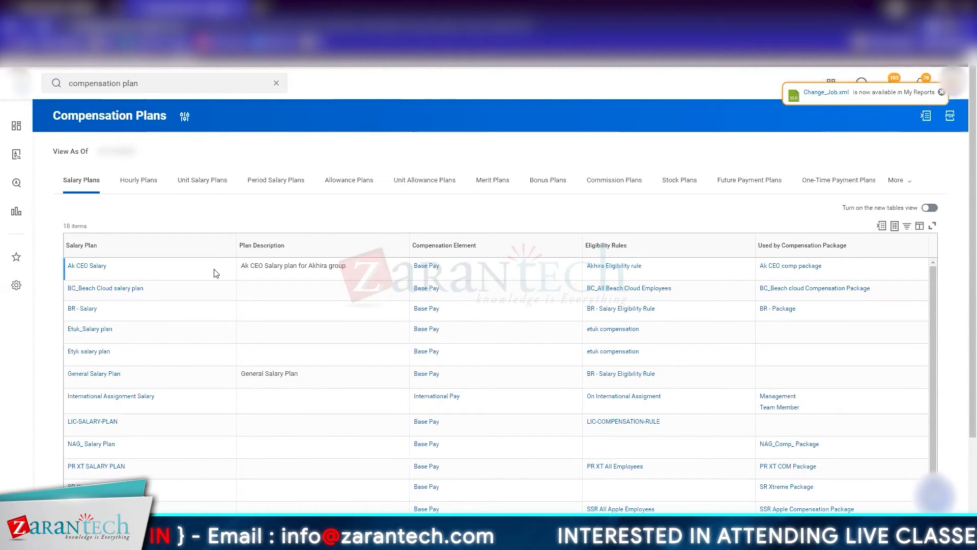
left_click(144, 186)
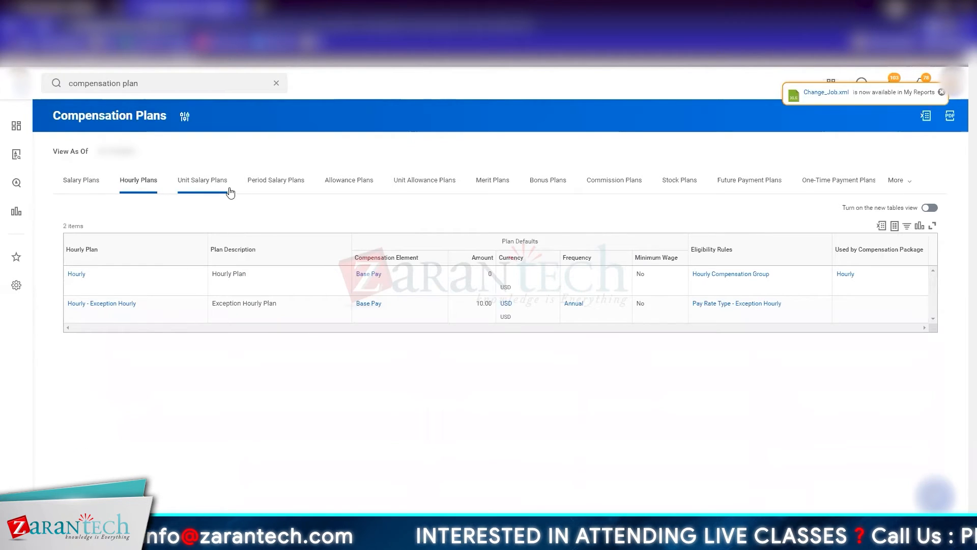
left_click(227, 189)
left_click(288, 189)
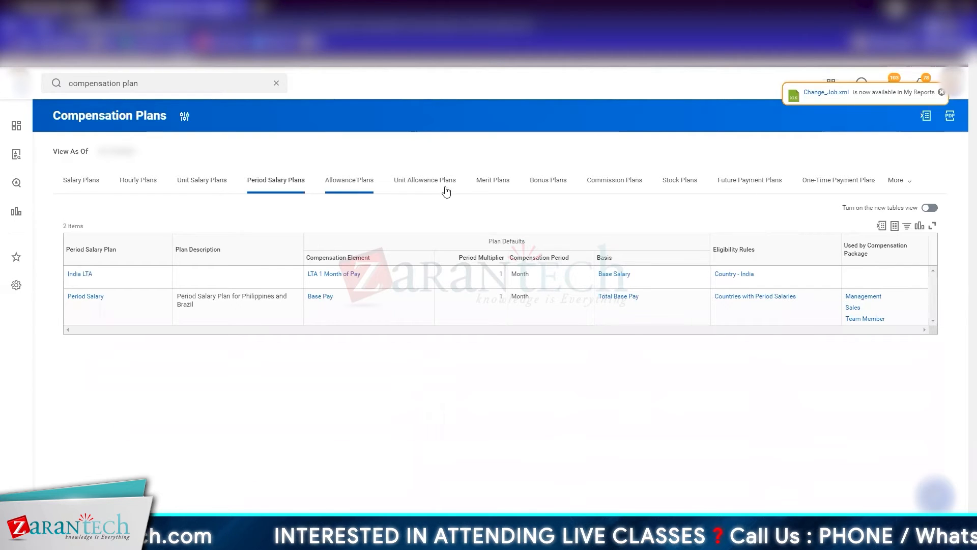
left_click(494, 187)
left_click(550, 190)
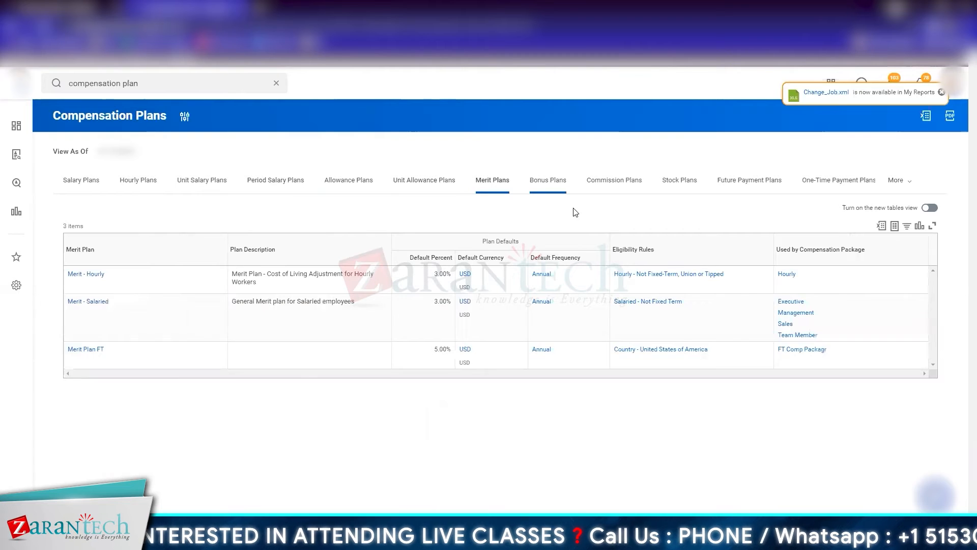
left_click(696, 191)
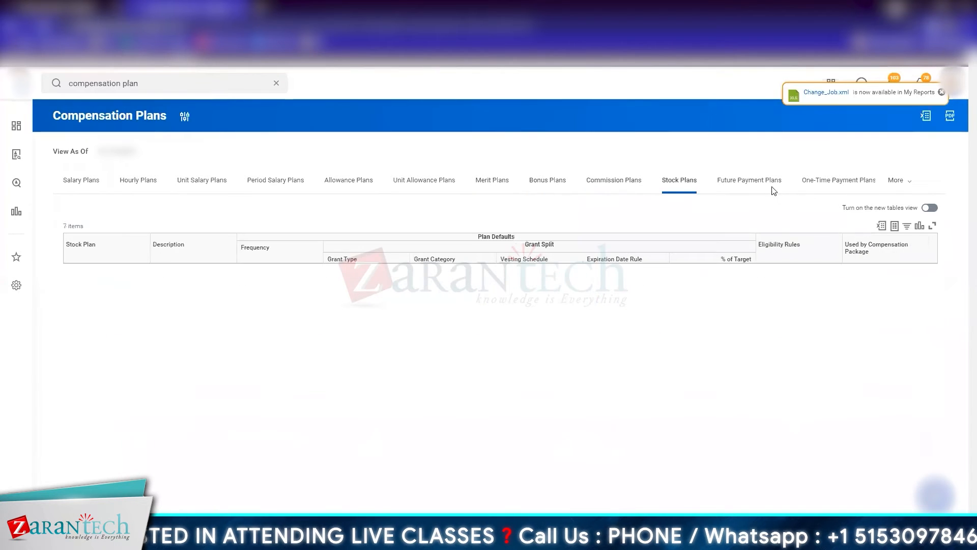
left_click(753, 192)
left_click(854, 188)
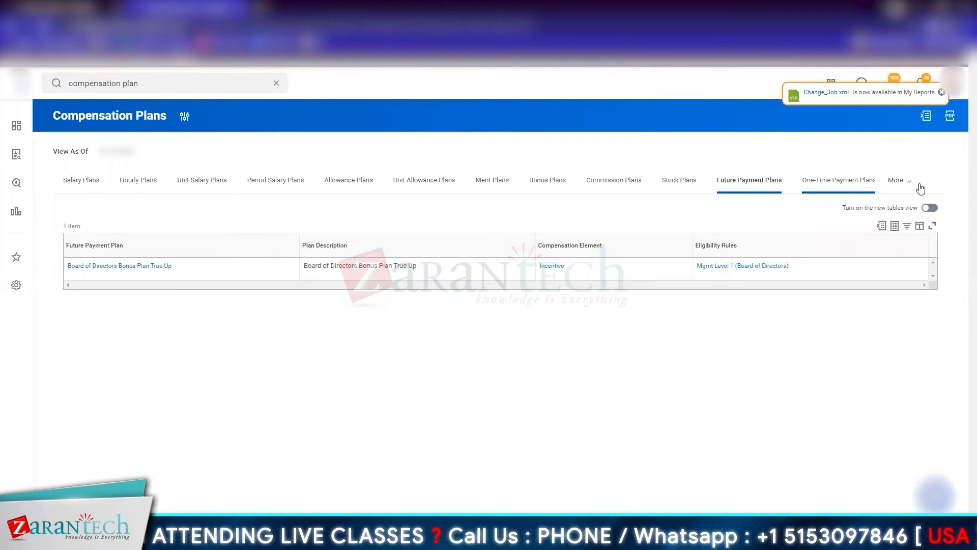
left_click(900, 182)
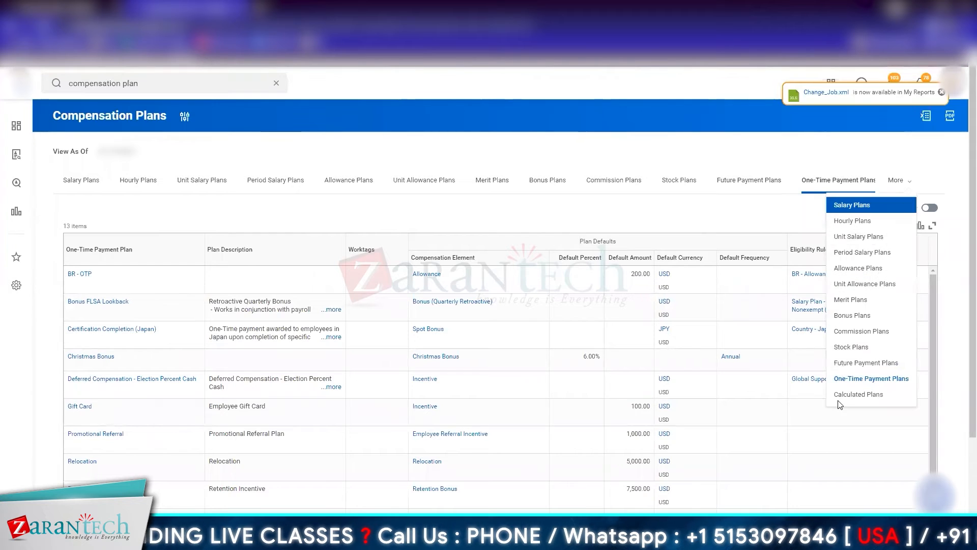
left_click(857, 395)
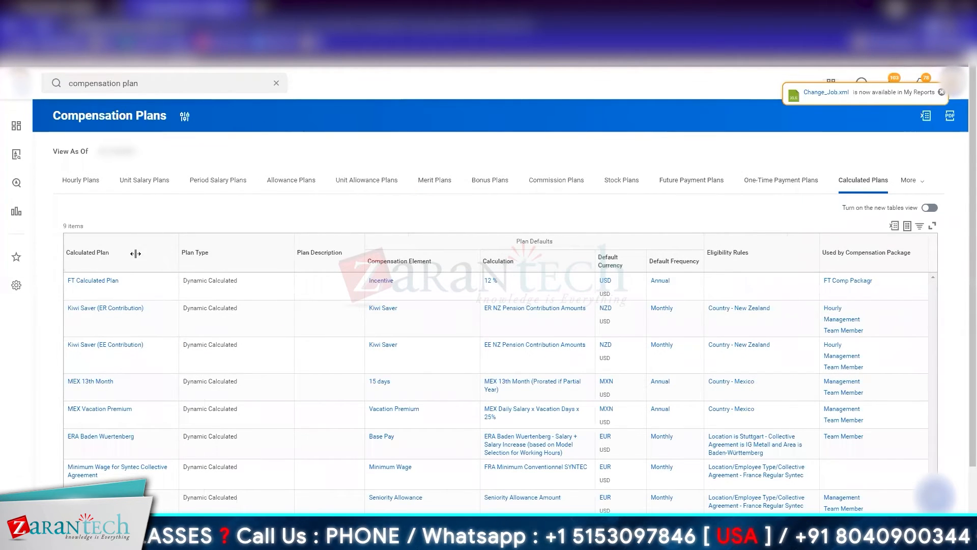
left_click(77, 188)
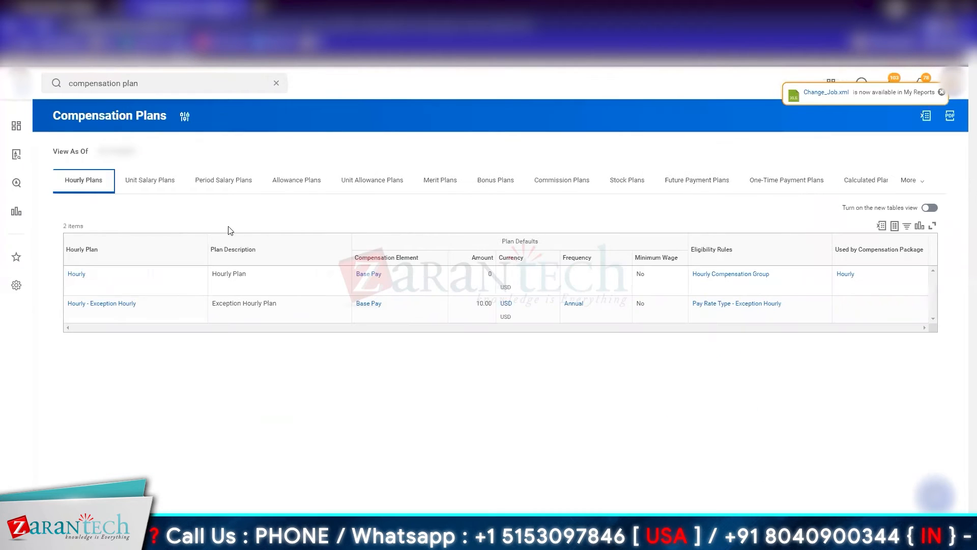
Step: Look through the salary plans list and open the General Salary Plan in a new tab
left_click(910, 181)
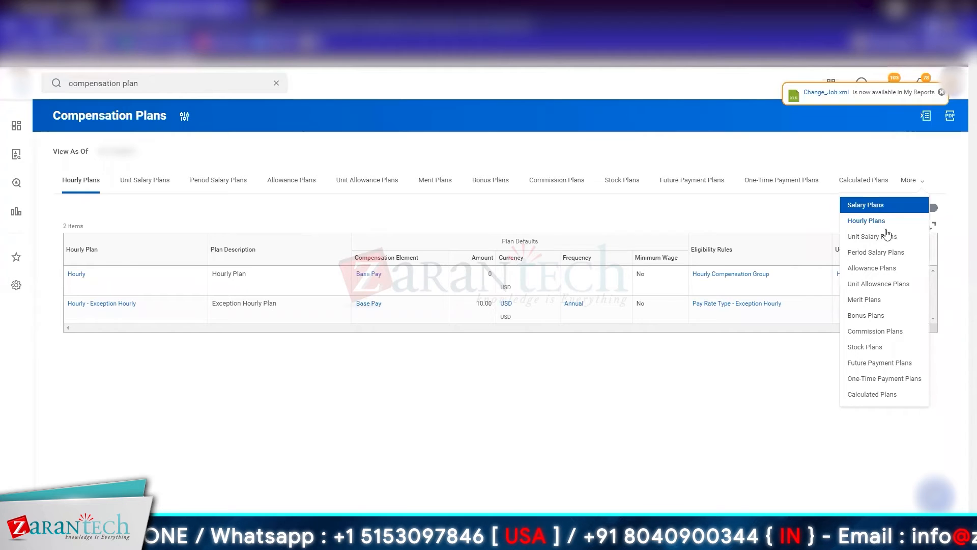
left_click(865, 205)
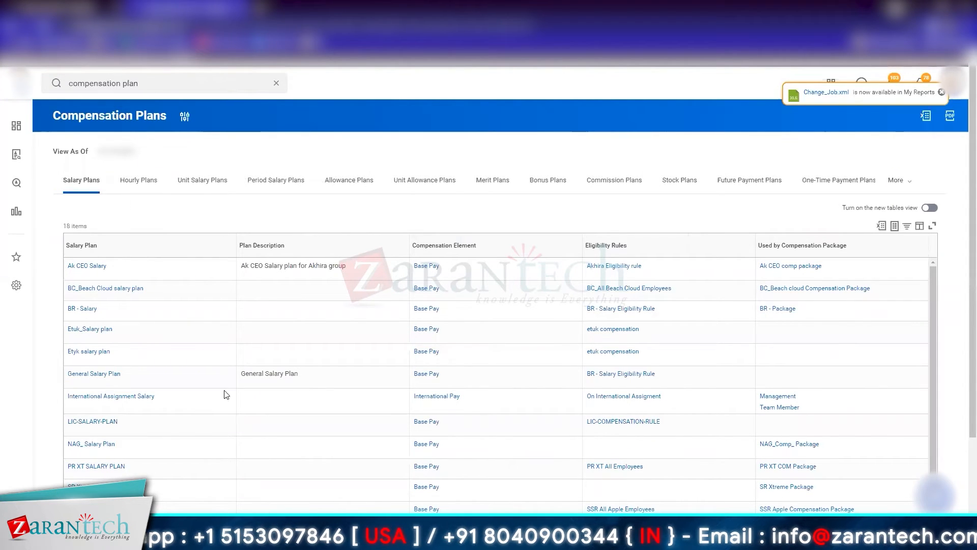
scroll(244, 405, "down", 5)
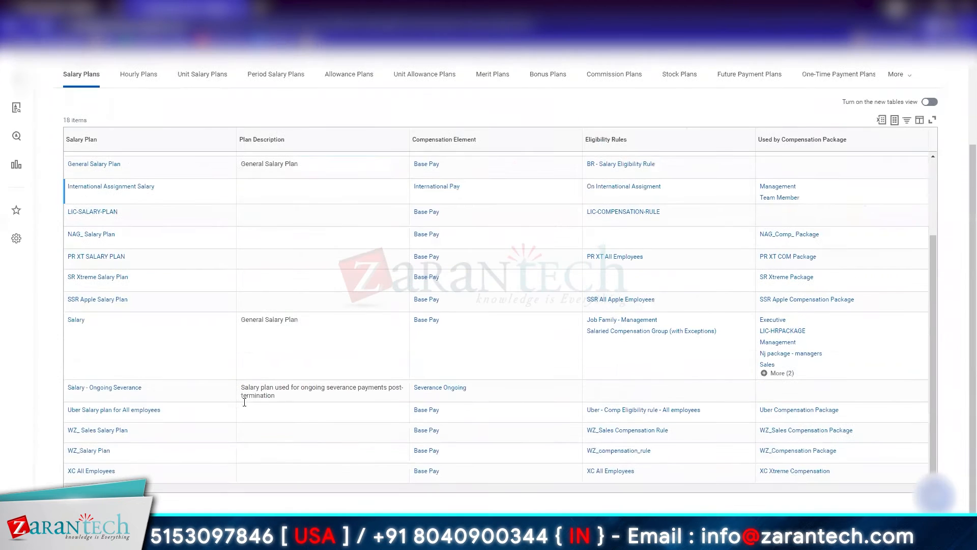
scroll(153, 444, "up", 3)
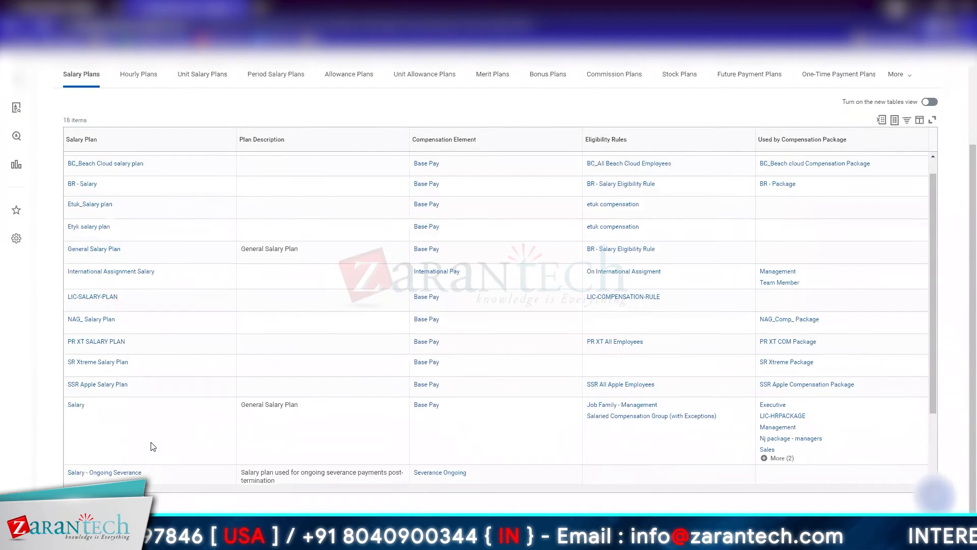
scroll(153, 444, "up", 1)
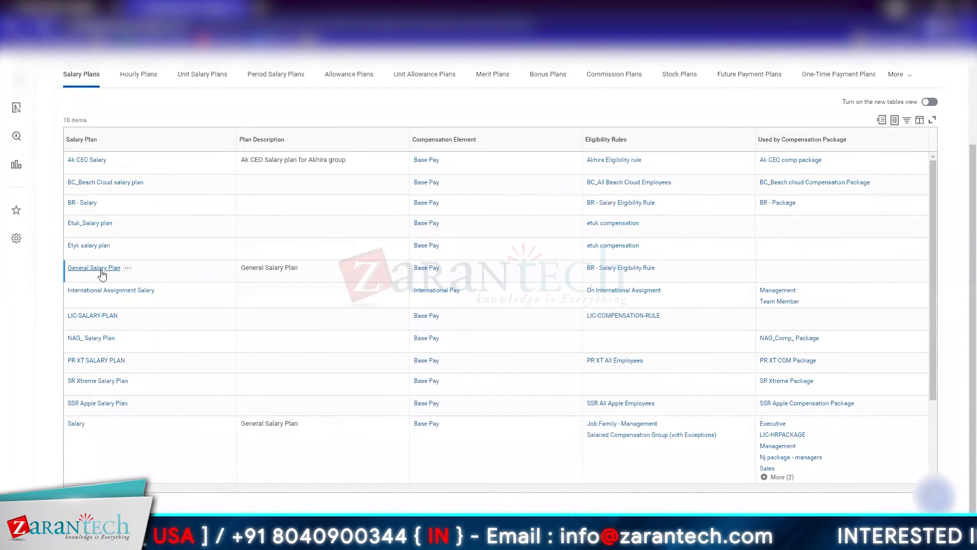
right_click(101, 271)
left_click(118, 281)
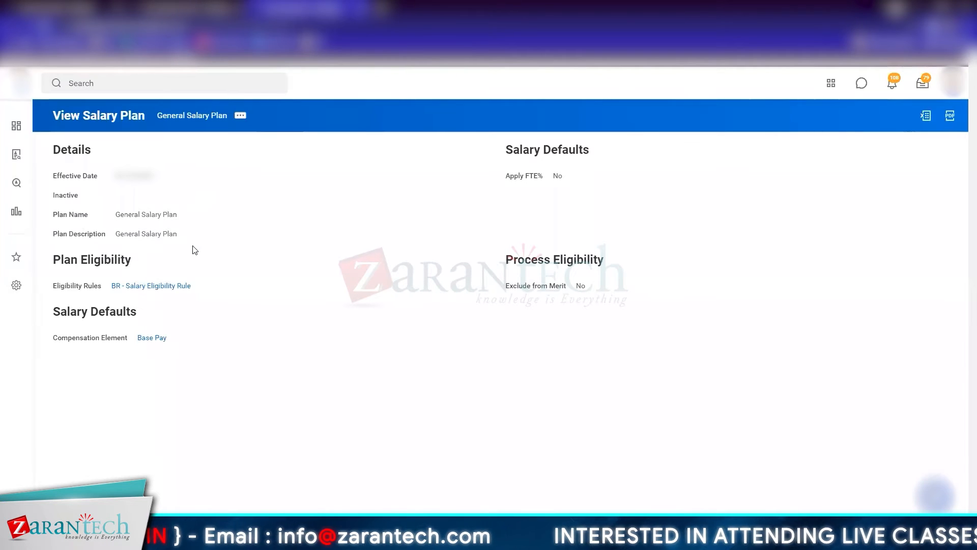
Step: Open the General Salary Plan's BR - Salary Eligibility Rule in a new tab and start editing it
right_click(146, 289)
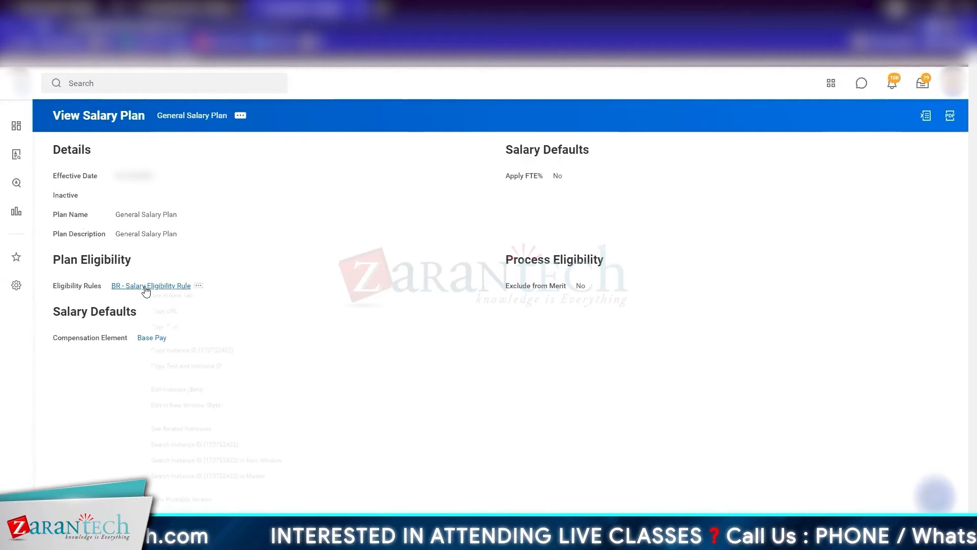
left_click(152, 296)
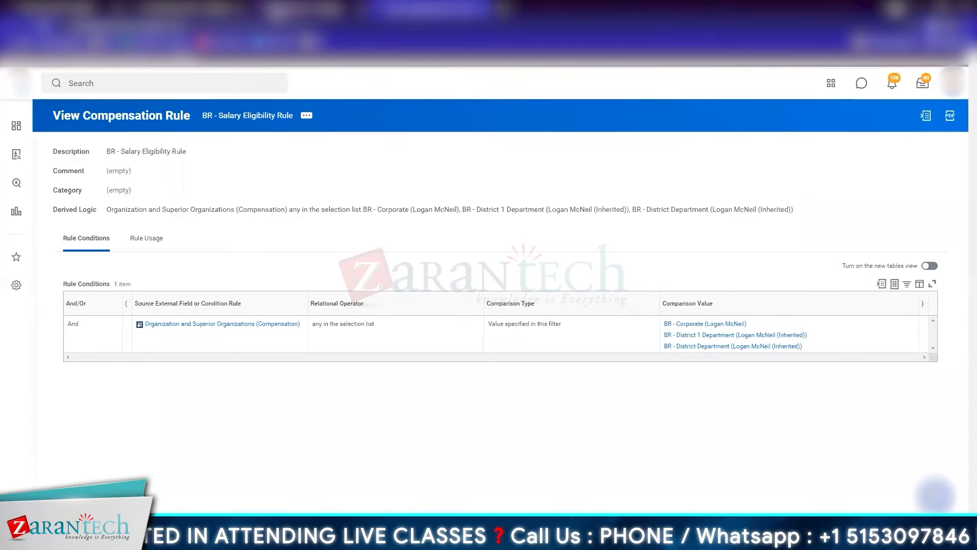
left_click(306, 115)
mouse_move(385, 162)
mouse_move(367, 189)
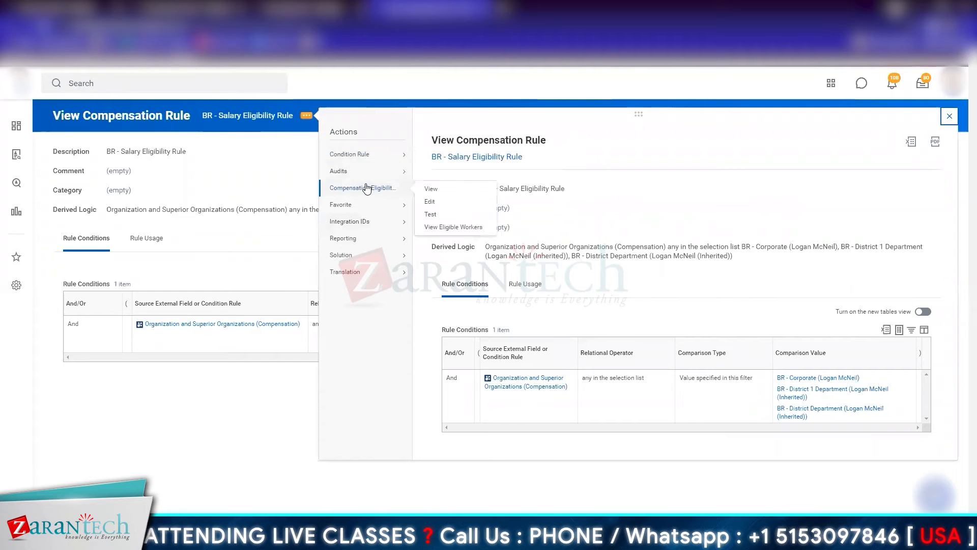
left_click(429, 203)
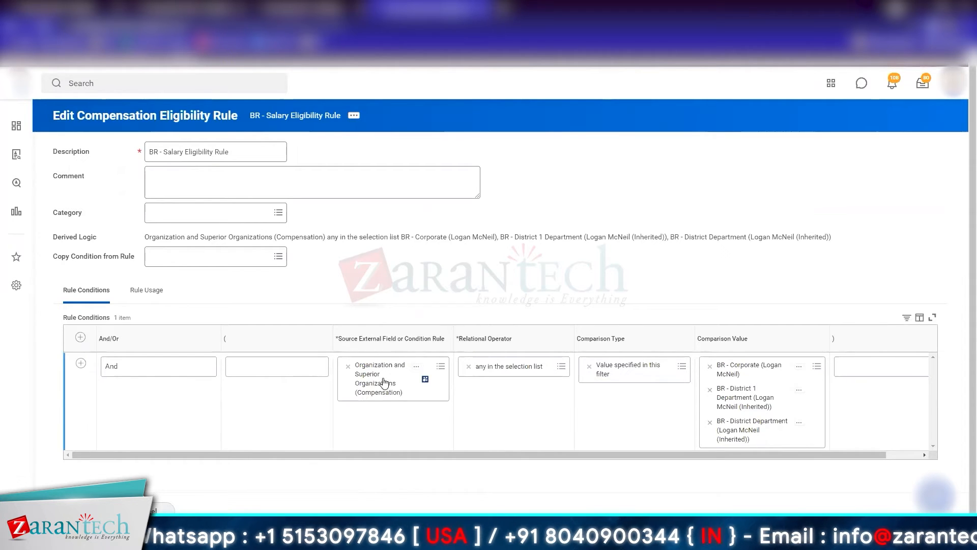
Step: Examine the frequently used relational operators and the comparison type options for the rule condition
left_click(561, 366)
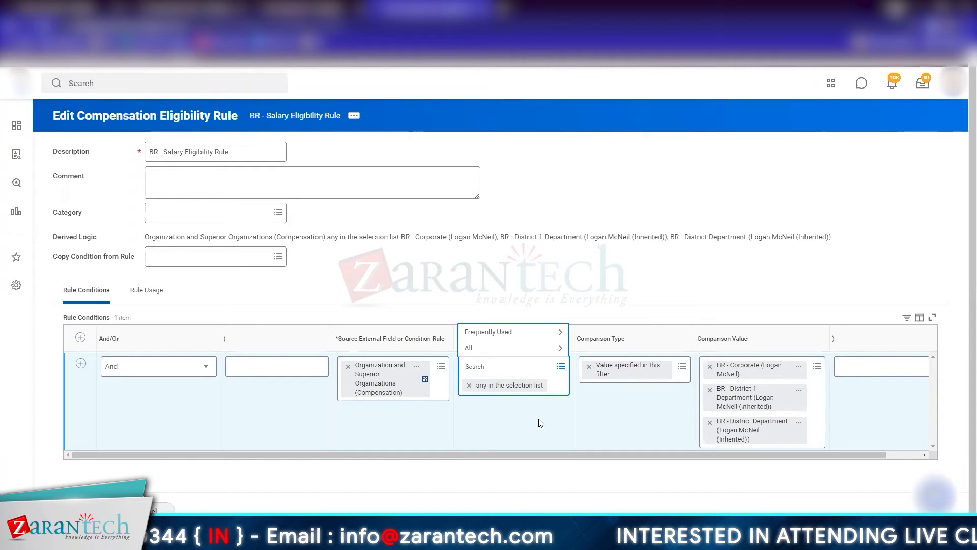
left_click(502, 337)
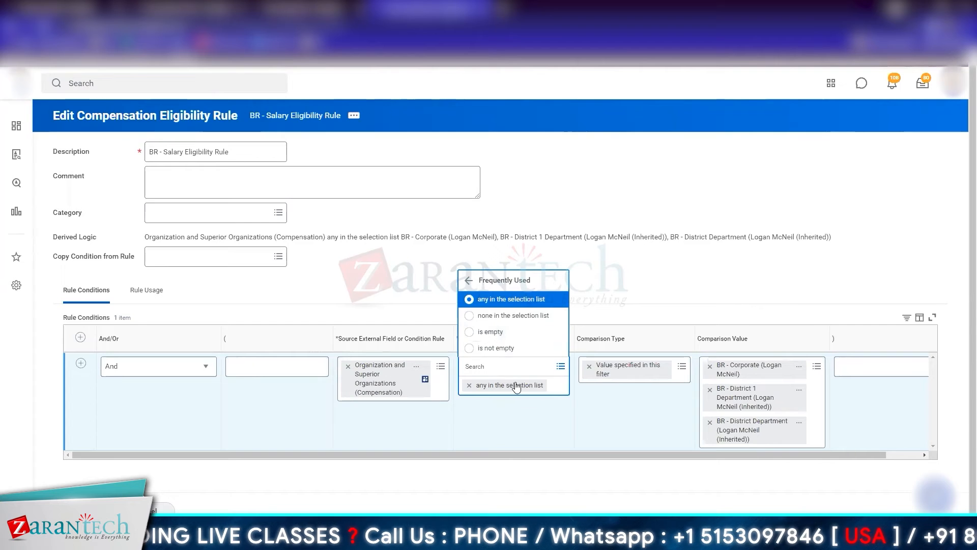
left_click(706, 268)
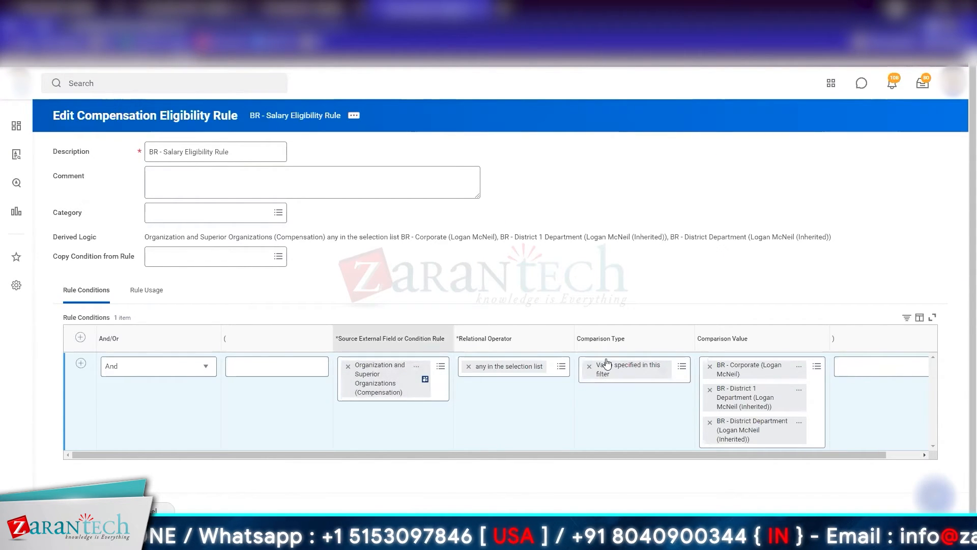
left_click(682, 366)
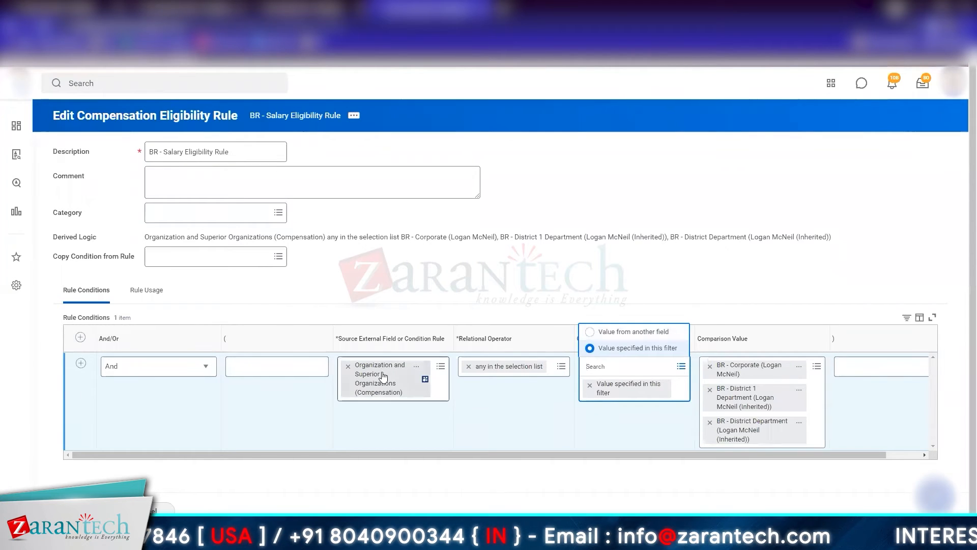
mouse_move(415, 372)
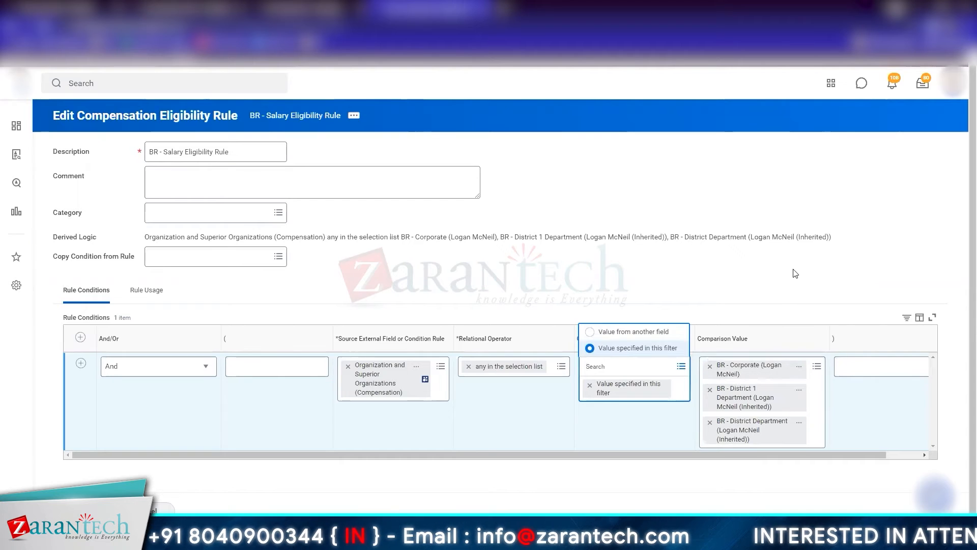
Step: Browse the active organizations by hierarchy available as comparison values for the rule condition
left_click(813, 388)
left_click(814, 366)
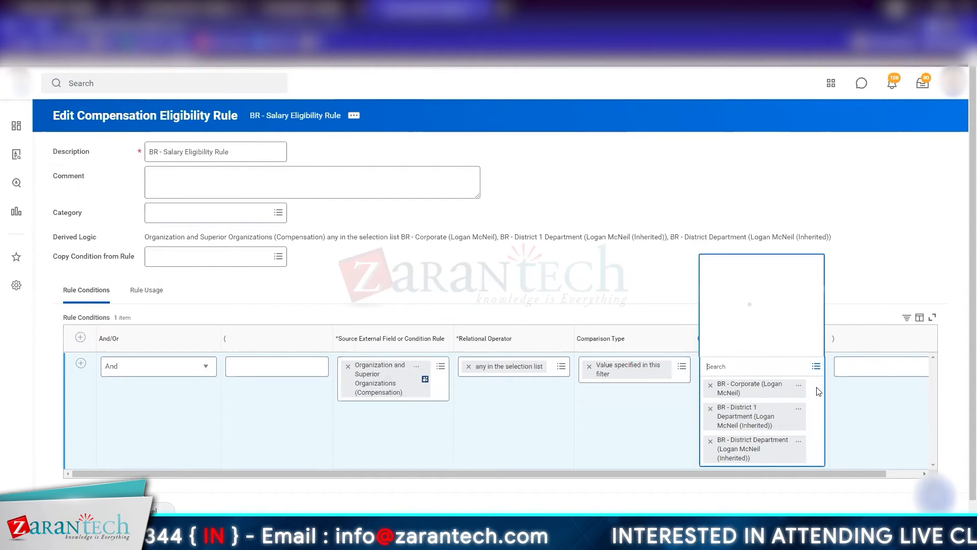
left_click(786, 346)
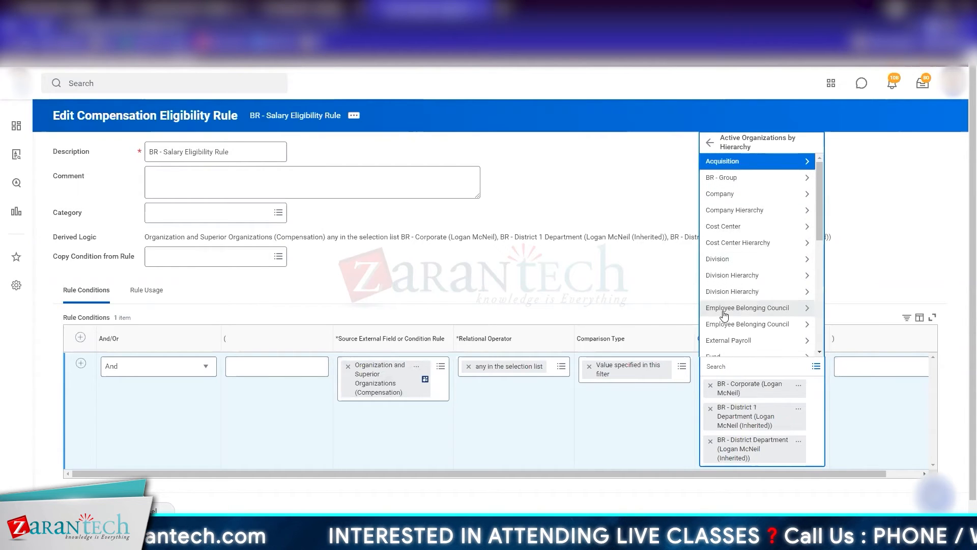
scroll(724, 316, "down", 5)
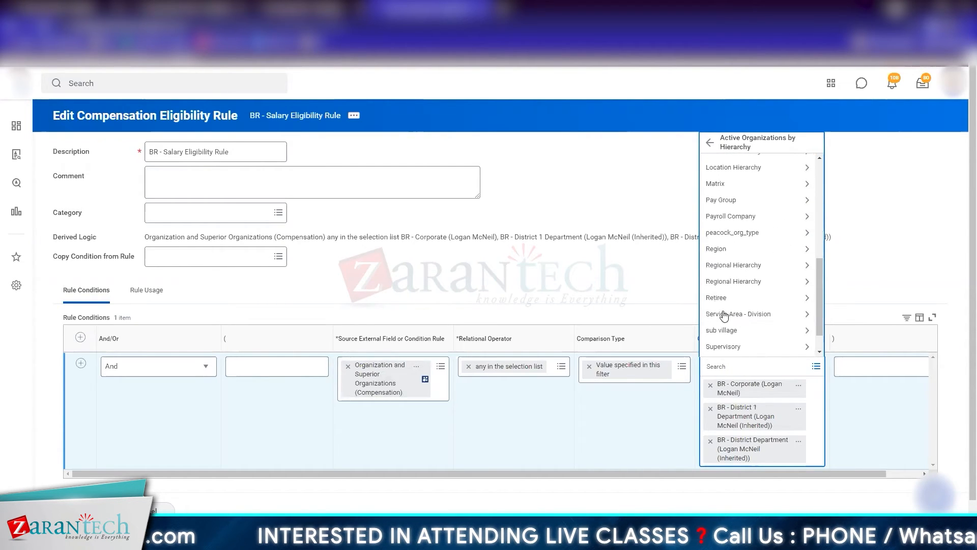
scroll(724, 315, "down", 4)
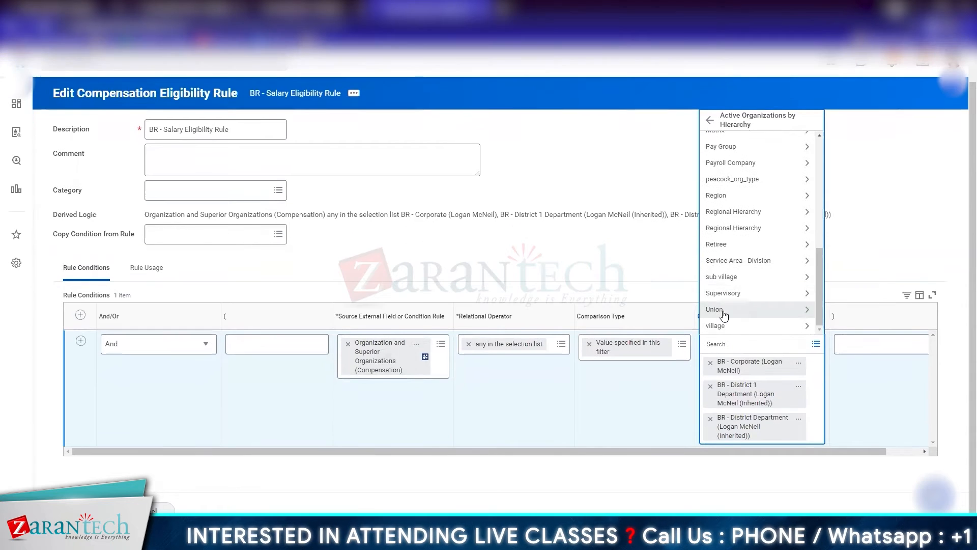
Step: Search for ZT, add ZT Company LLC, 15220 Hw Designers Group and 15900 HR Job Management Type Sup Org Group as comparison values, and save
left_click(721, 343)
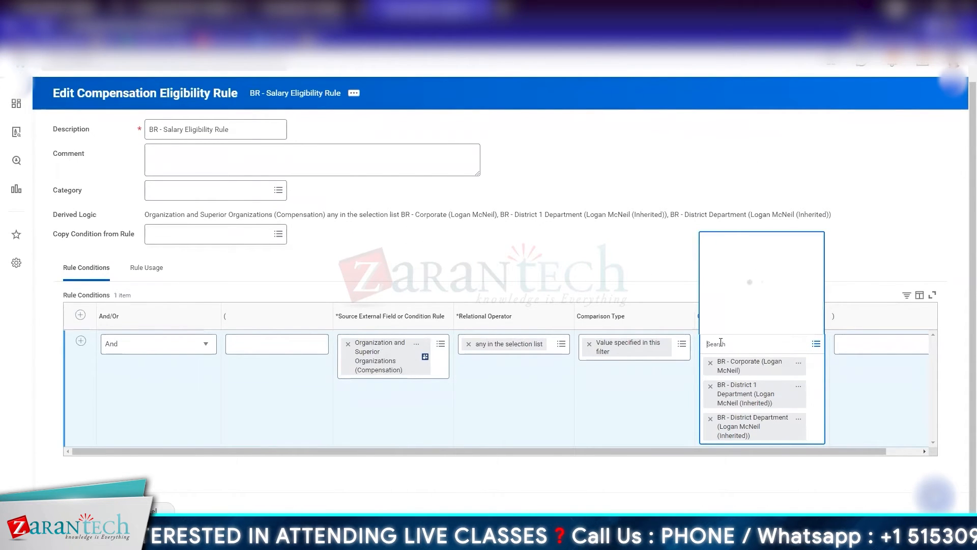
type("ZT")
key("Return")
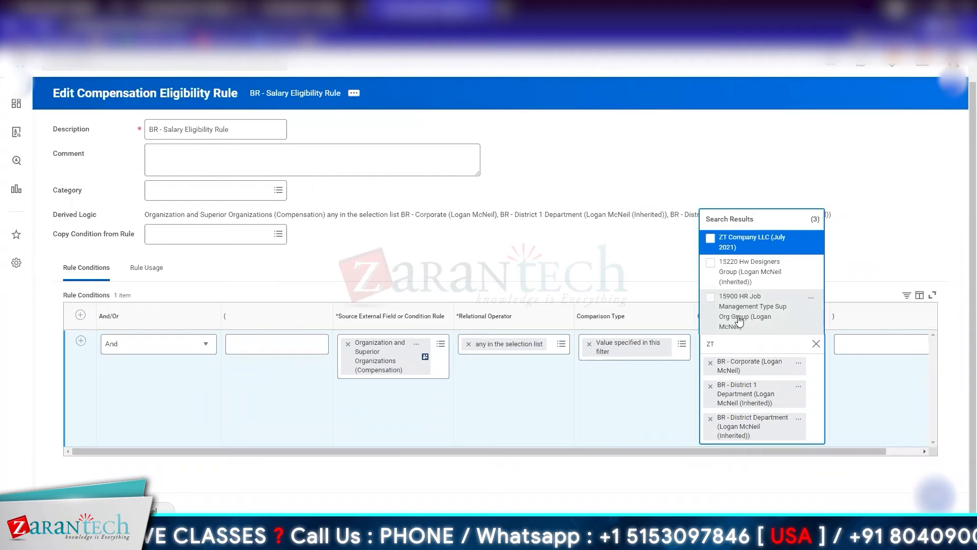
key("ctrl+a")
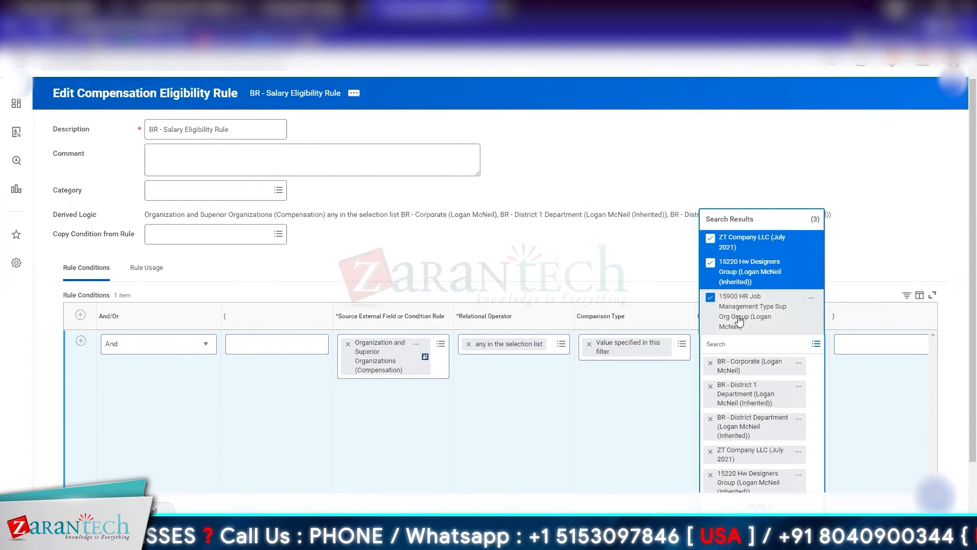
left_click(655, 239)
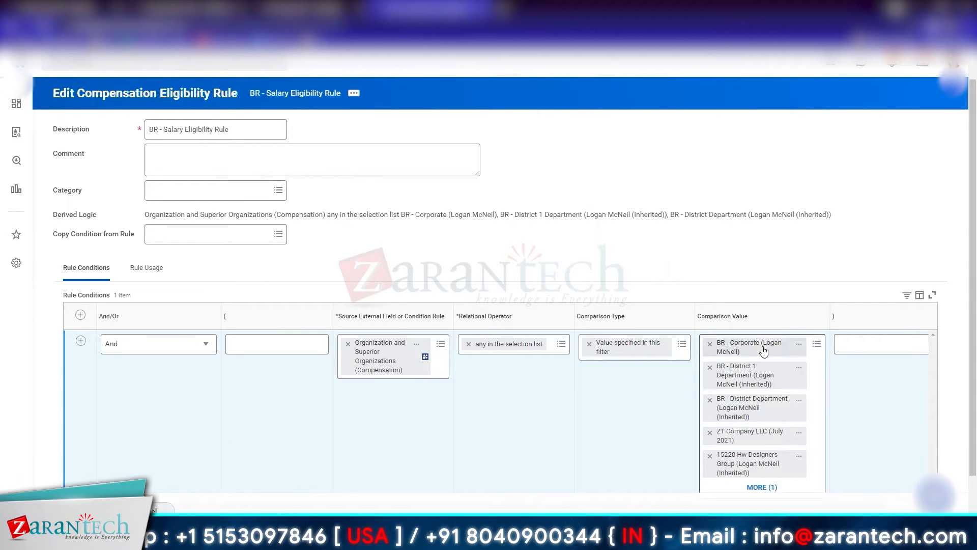
scroll(753, 490, "down", 1)
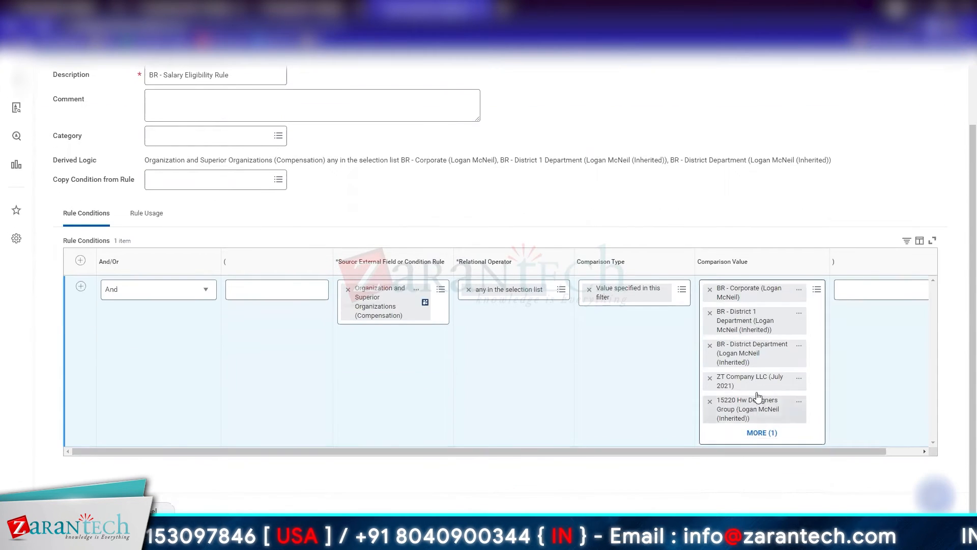
left_click(765, 435)
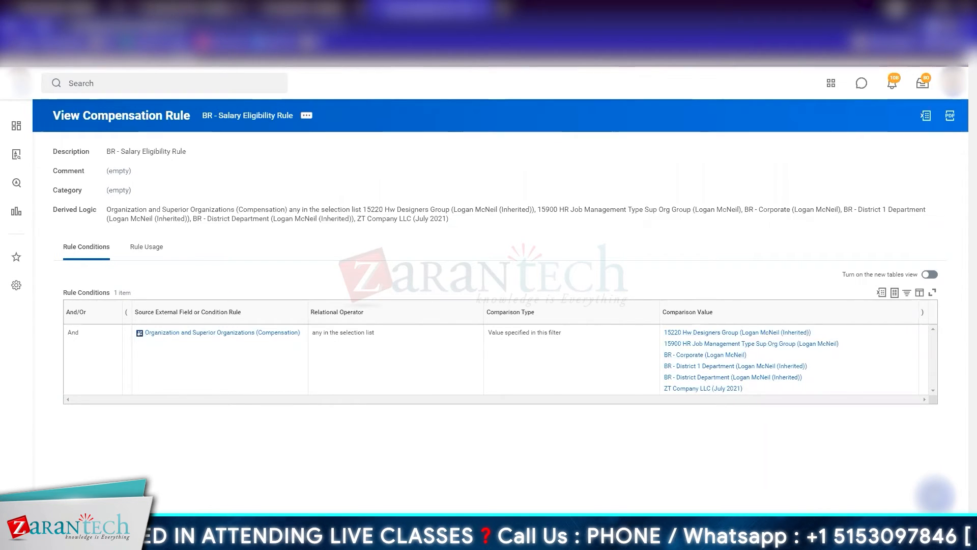
Step: Remove 15220 Hw Designers Group, 15900 HR Job Management Type Sup Org Group and ZT Company LLC from the eligibility rule's comparison values and save
left_click(310, 120)
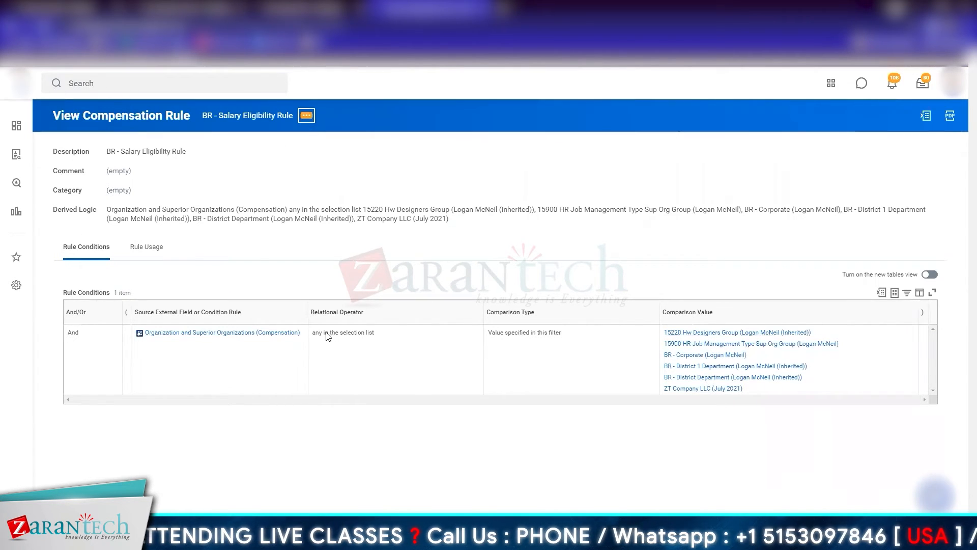
mouse_move(347, 171)
mouse_move(353, 191)
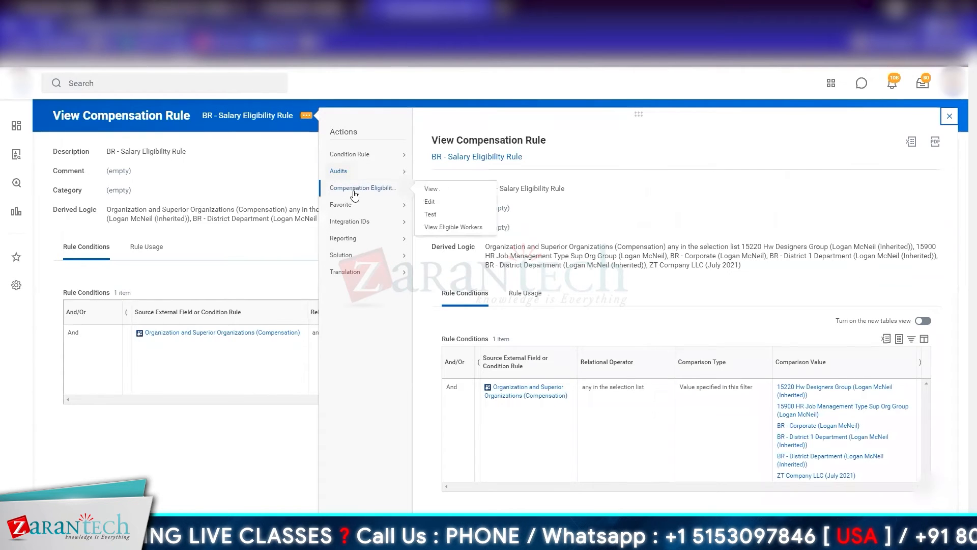
left_click(434, 204)
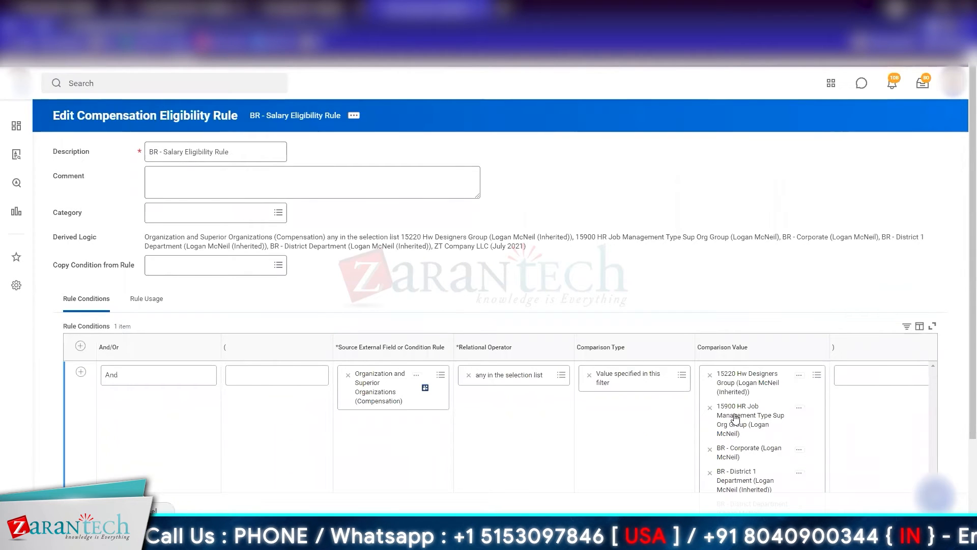
scroll(735, 437, "down", 2)
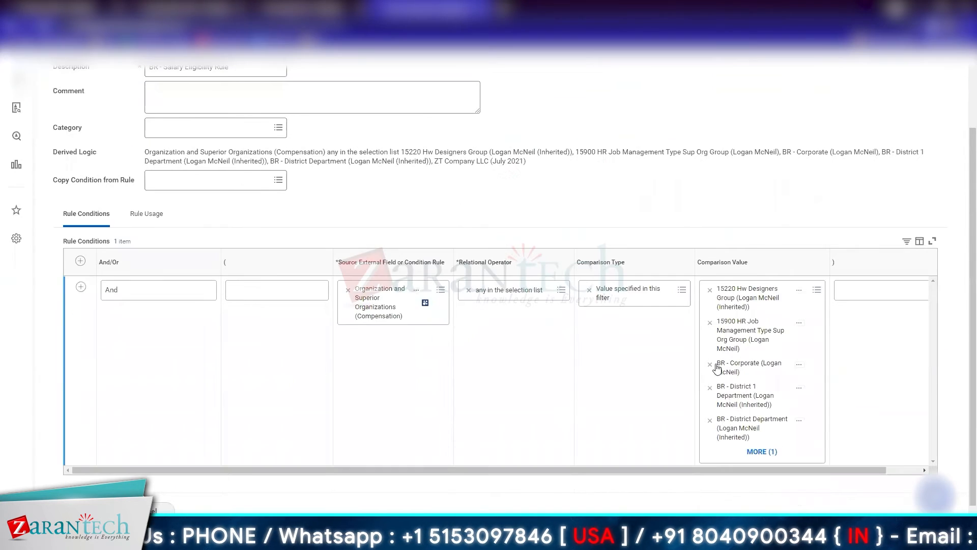
left_click(710, 323)
left_click(710, 306)
left_click(710, 427)
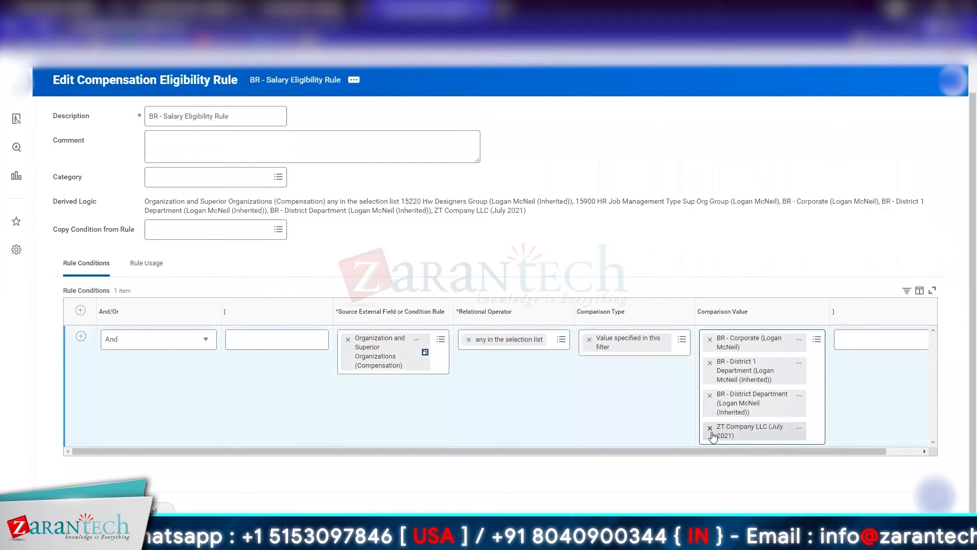
left_click(78, 510)
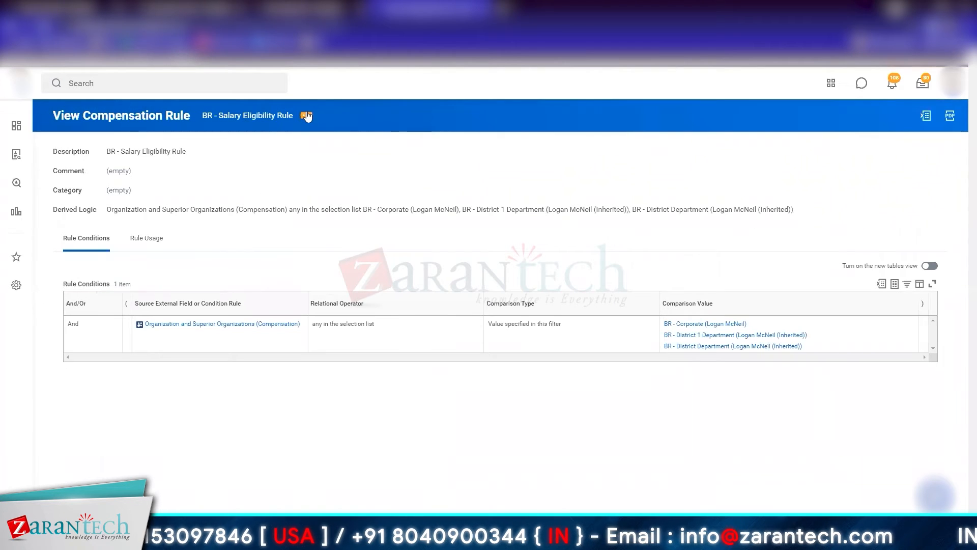
Step: Edit the eligibility rule again, rename it ZT/BR - Salary Eligibility Rule, restore the three removed comparison values, and save
mouse_move(396, 197)
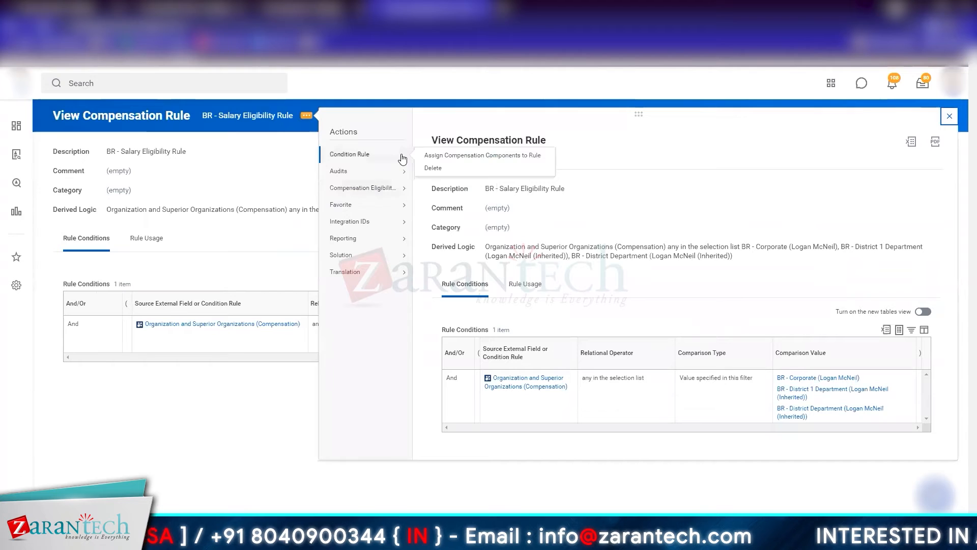
mouse_move(383, 269)
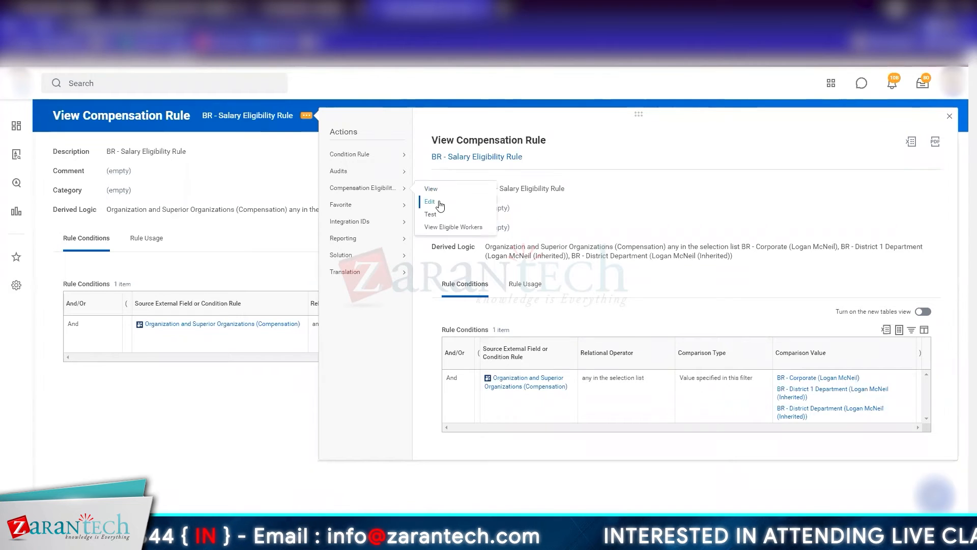
left_click(439, 203)
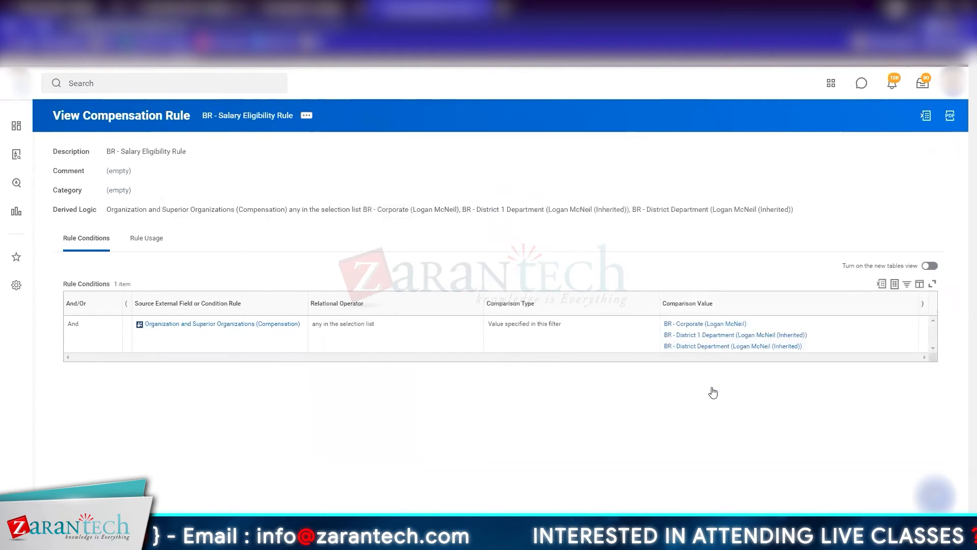
left_click(812, 444)
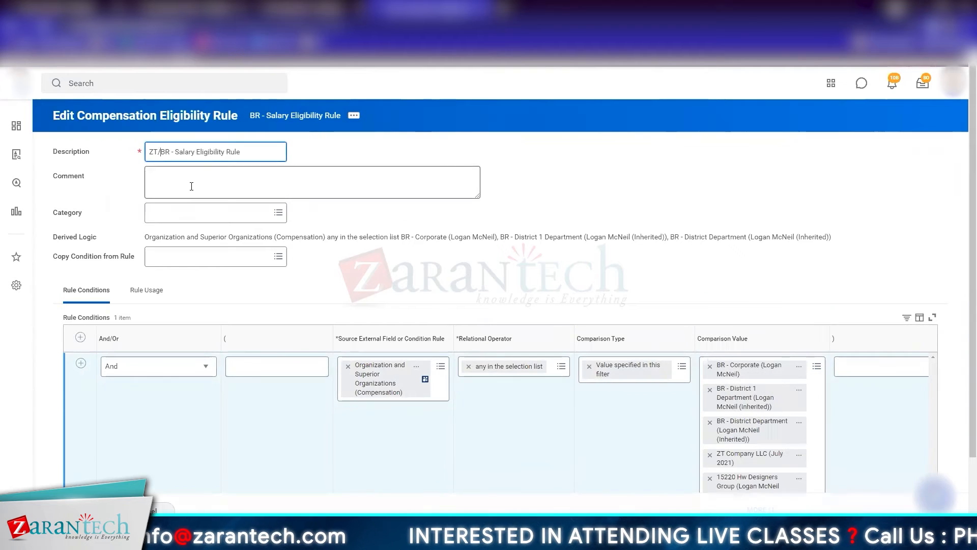
left_click(383, 269)
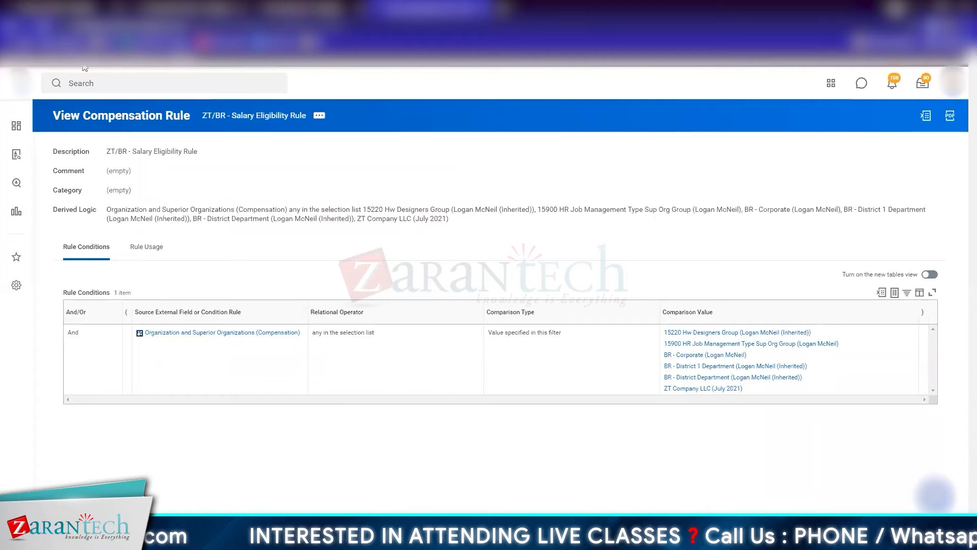
Step: Return to the General Salary Plan, refresh the page, and check the eligibility rule linked under Plan Eligibility
left_click(308, 8)
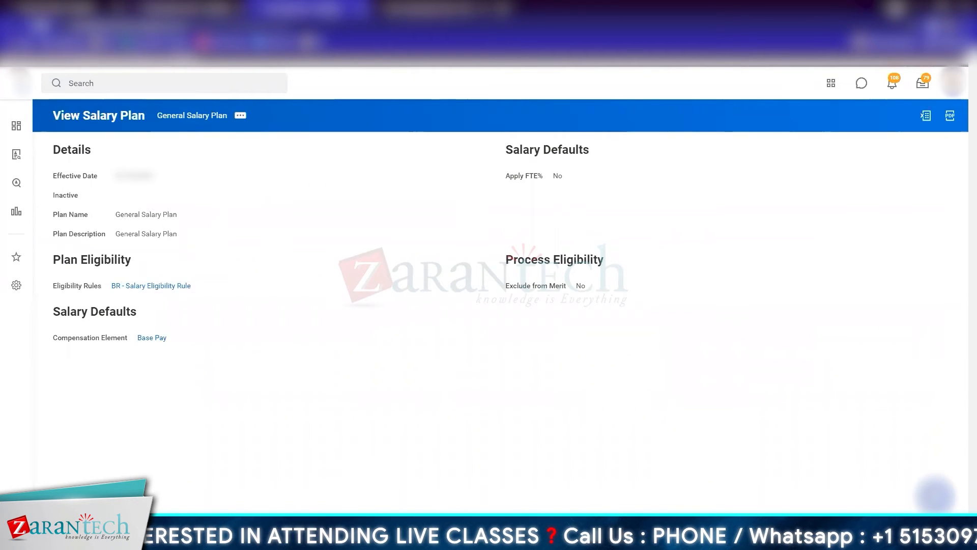
left_click(45, 26)
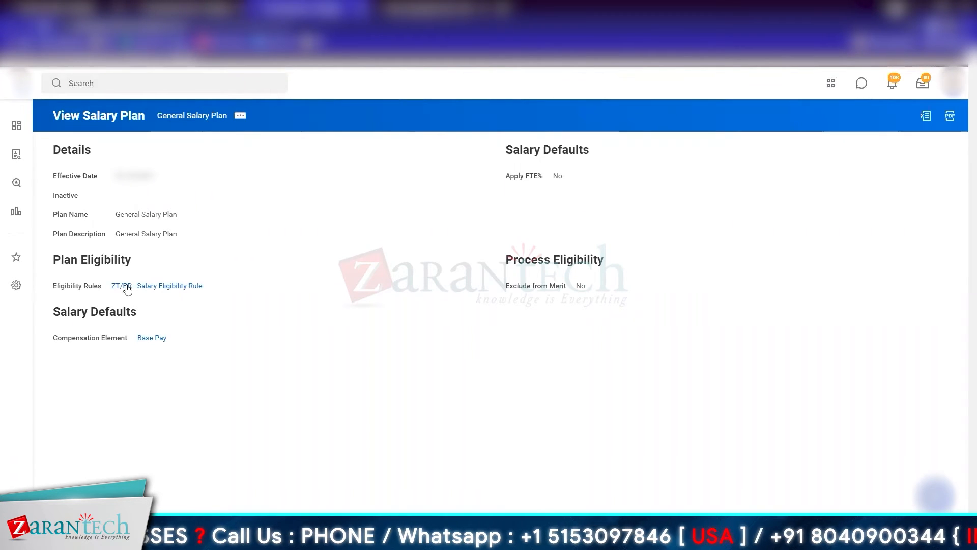
left_click(161, 285)
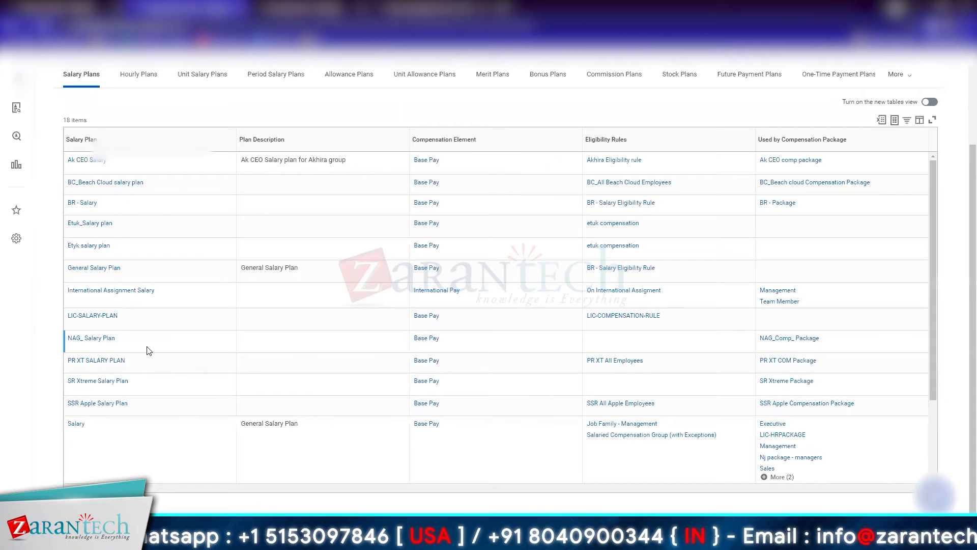
Step: Examine the General Salary Plan's Base Pay compensation element with its full usage list, and open its Standard Base Pay element group in a new tab
scroll(149, 351, "up", 3)
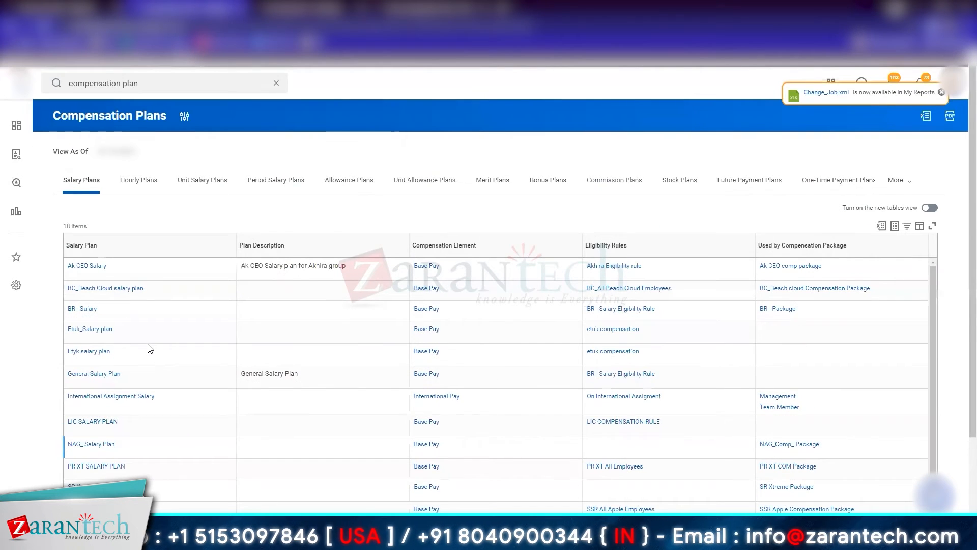
mouse_move(120, 376)
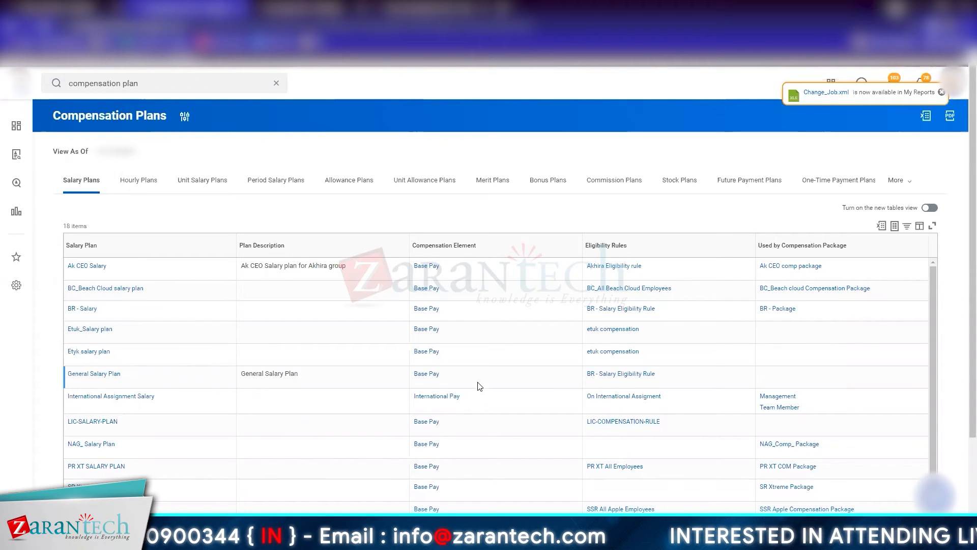
left_click(428, 374)
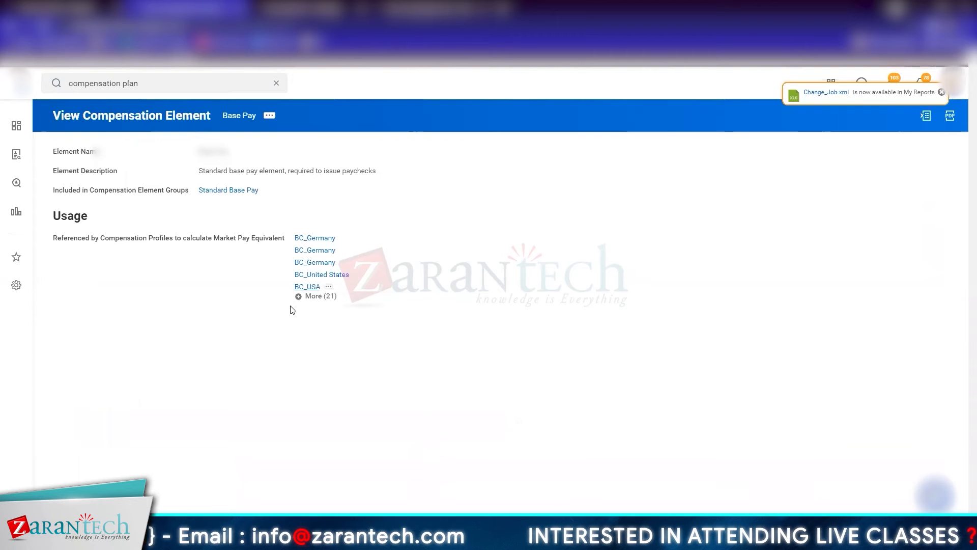
left_click(311, 297)
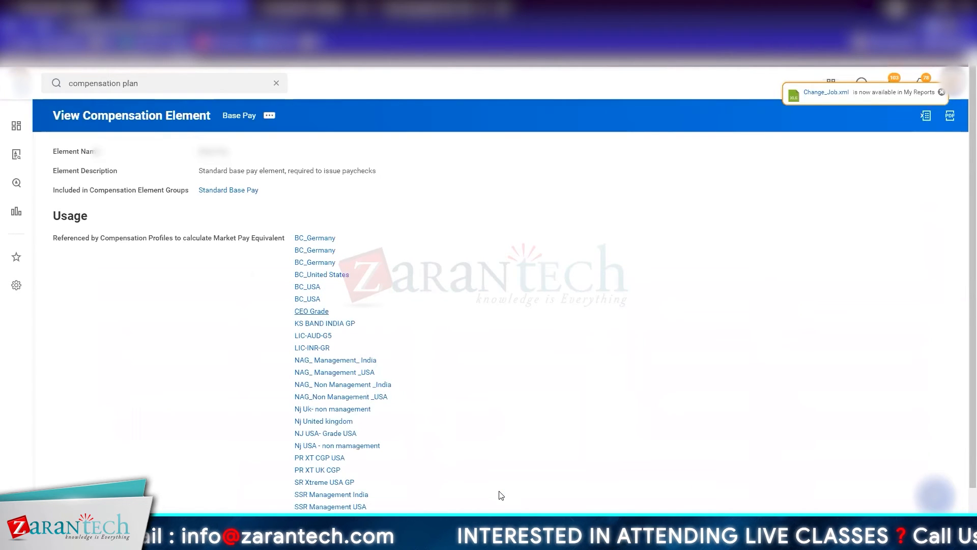
right_click(225, 194)
left_click(239, 202)
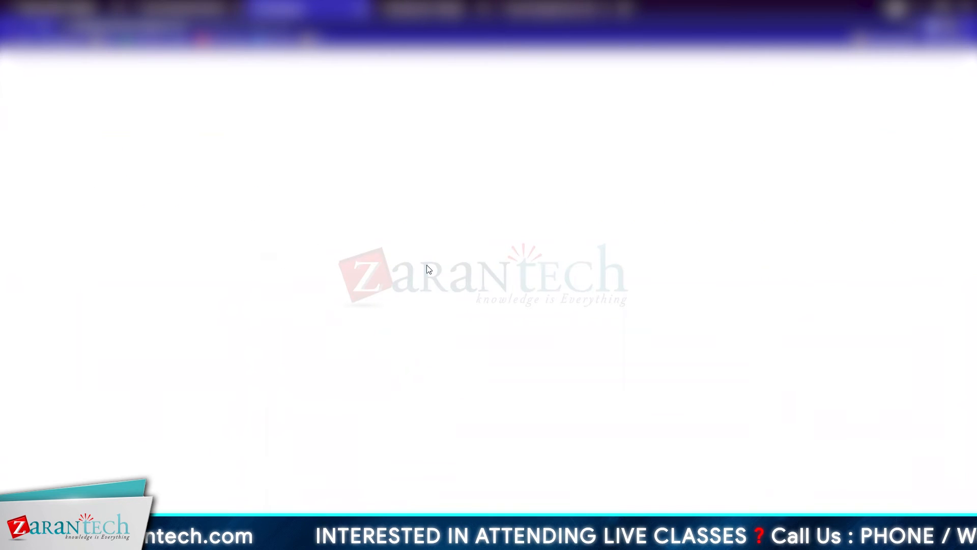